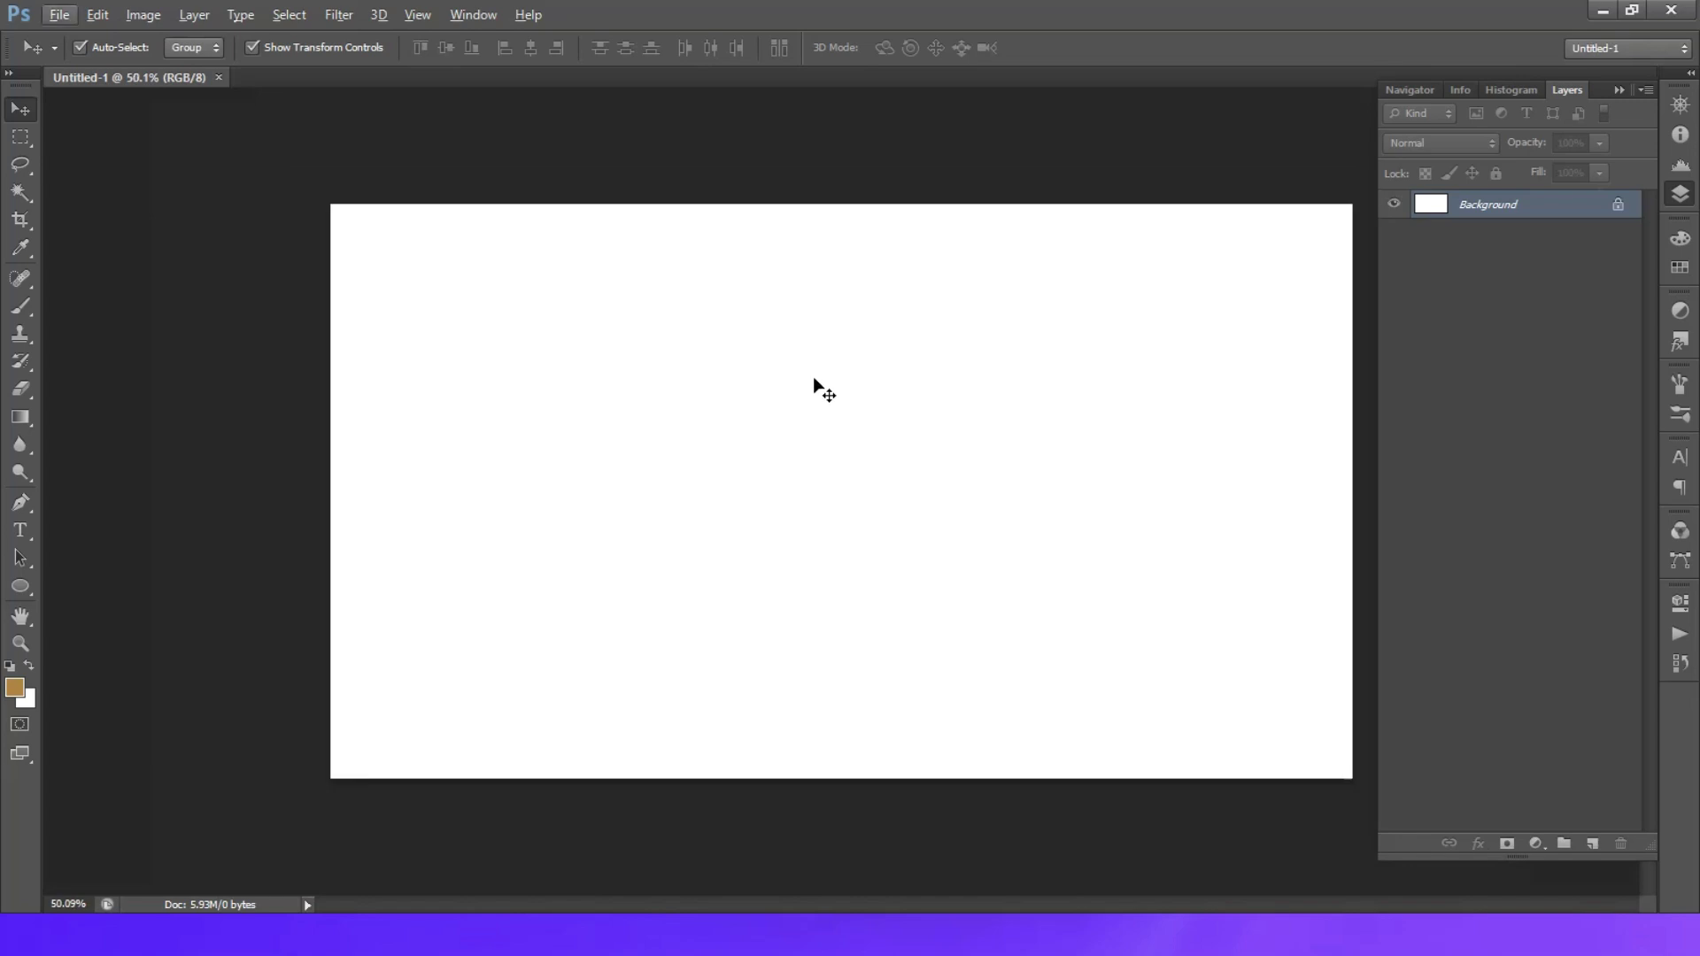
Step: Set the foreground colour to a3620a and draw a circle about 756 px in diameter near the canvas centre
left_click(16, 686)
type("a3620a")
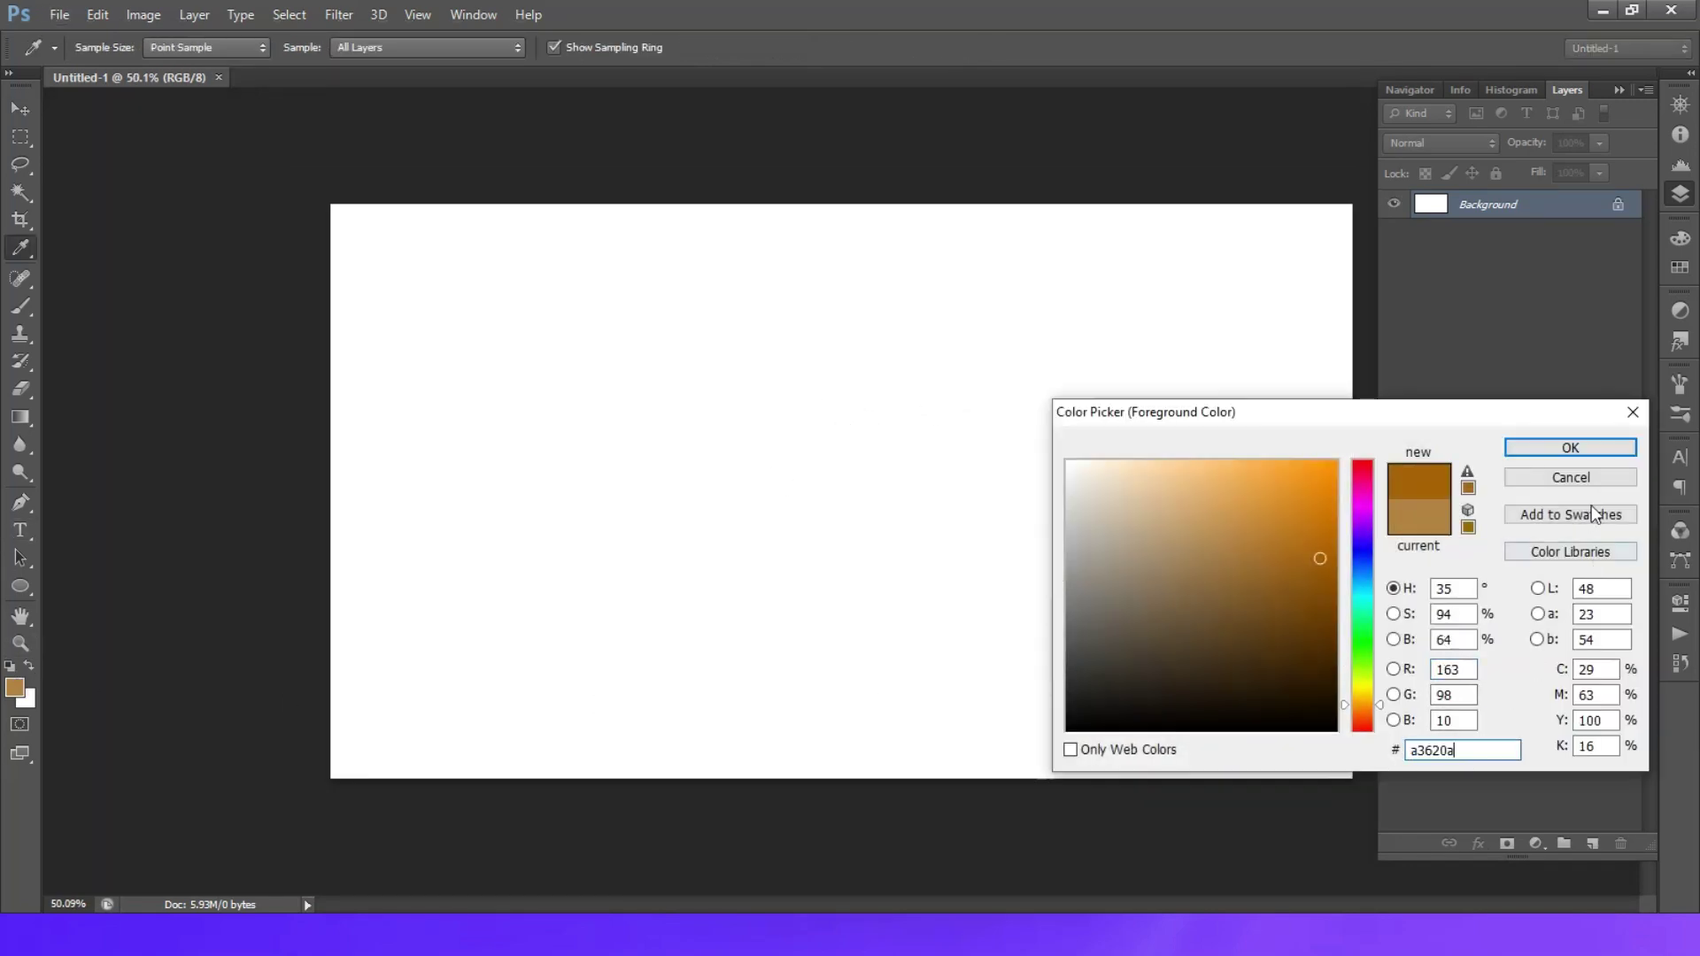
left_click(1557, 459)
left_click(20, 586)
left_click_drag(746, 301, 1081, 762)
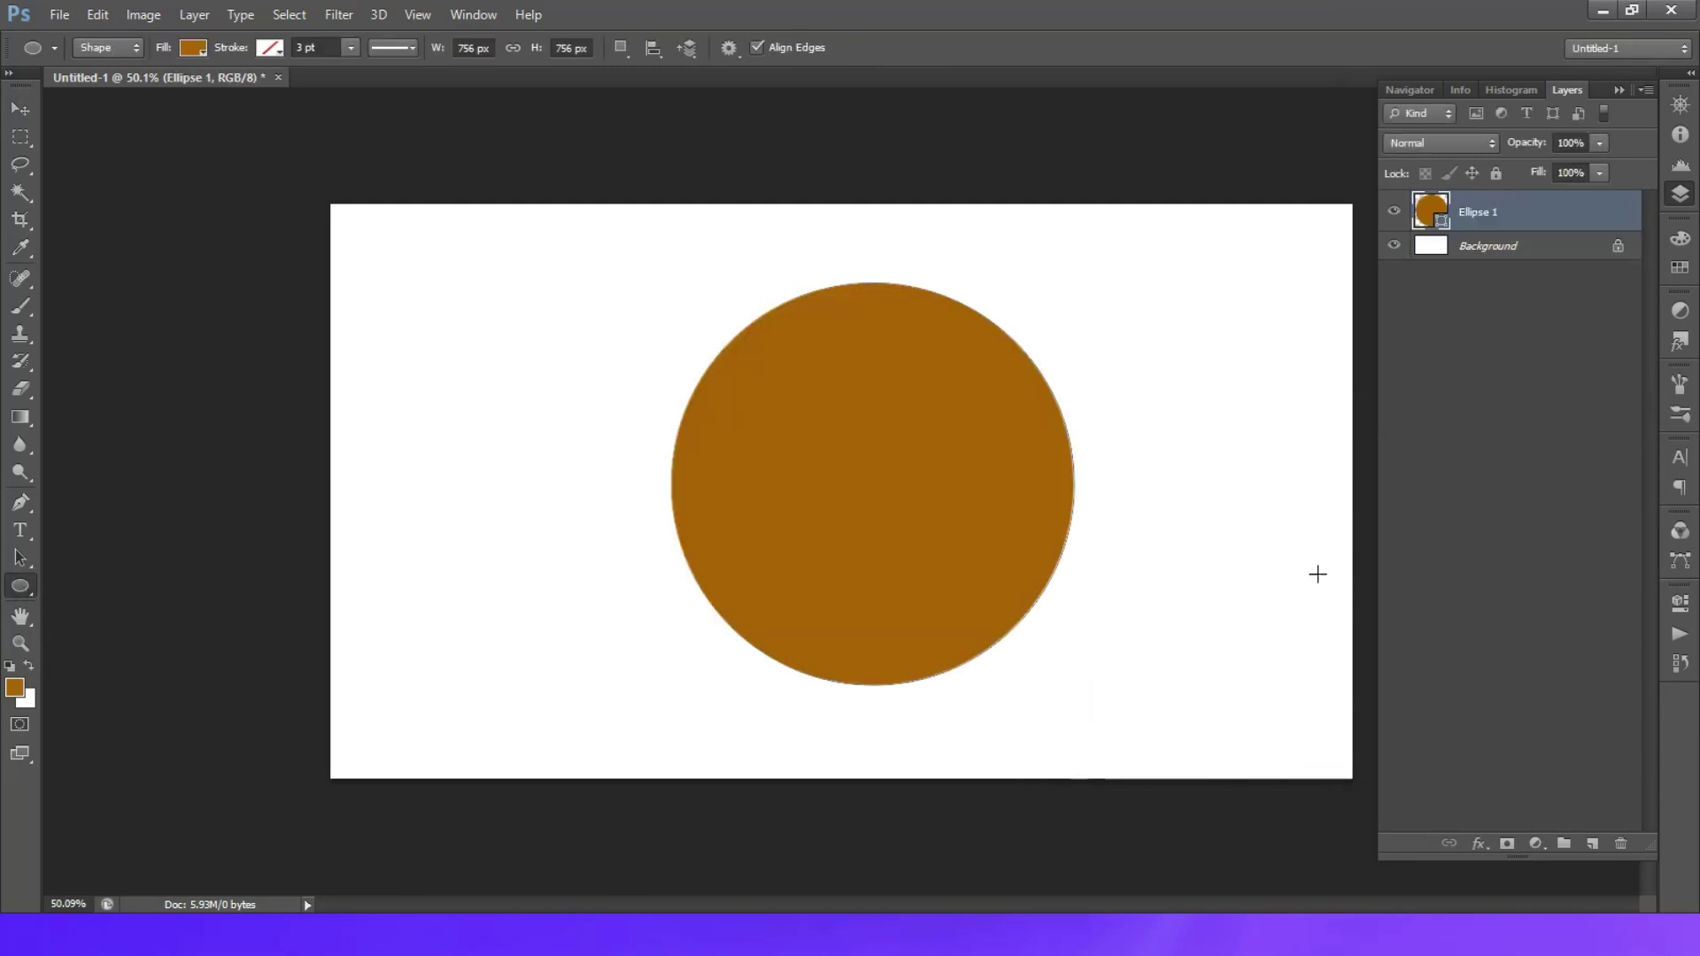
Step: Add an empty layer above the circle's shape layer and clip it to the circle
key("v")
left_click(1506, 246)
left_click(1506, 211)
left_click(1593, 843)
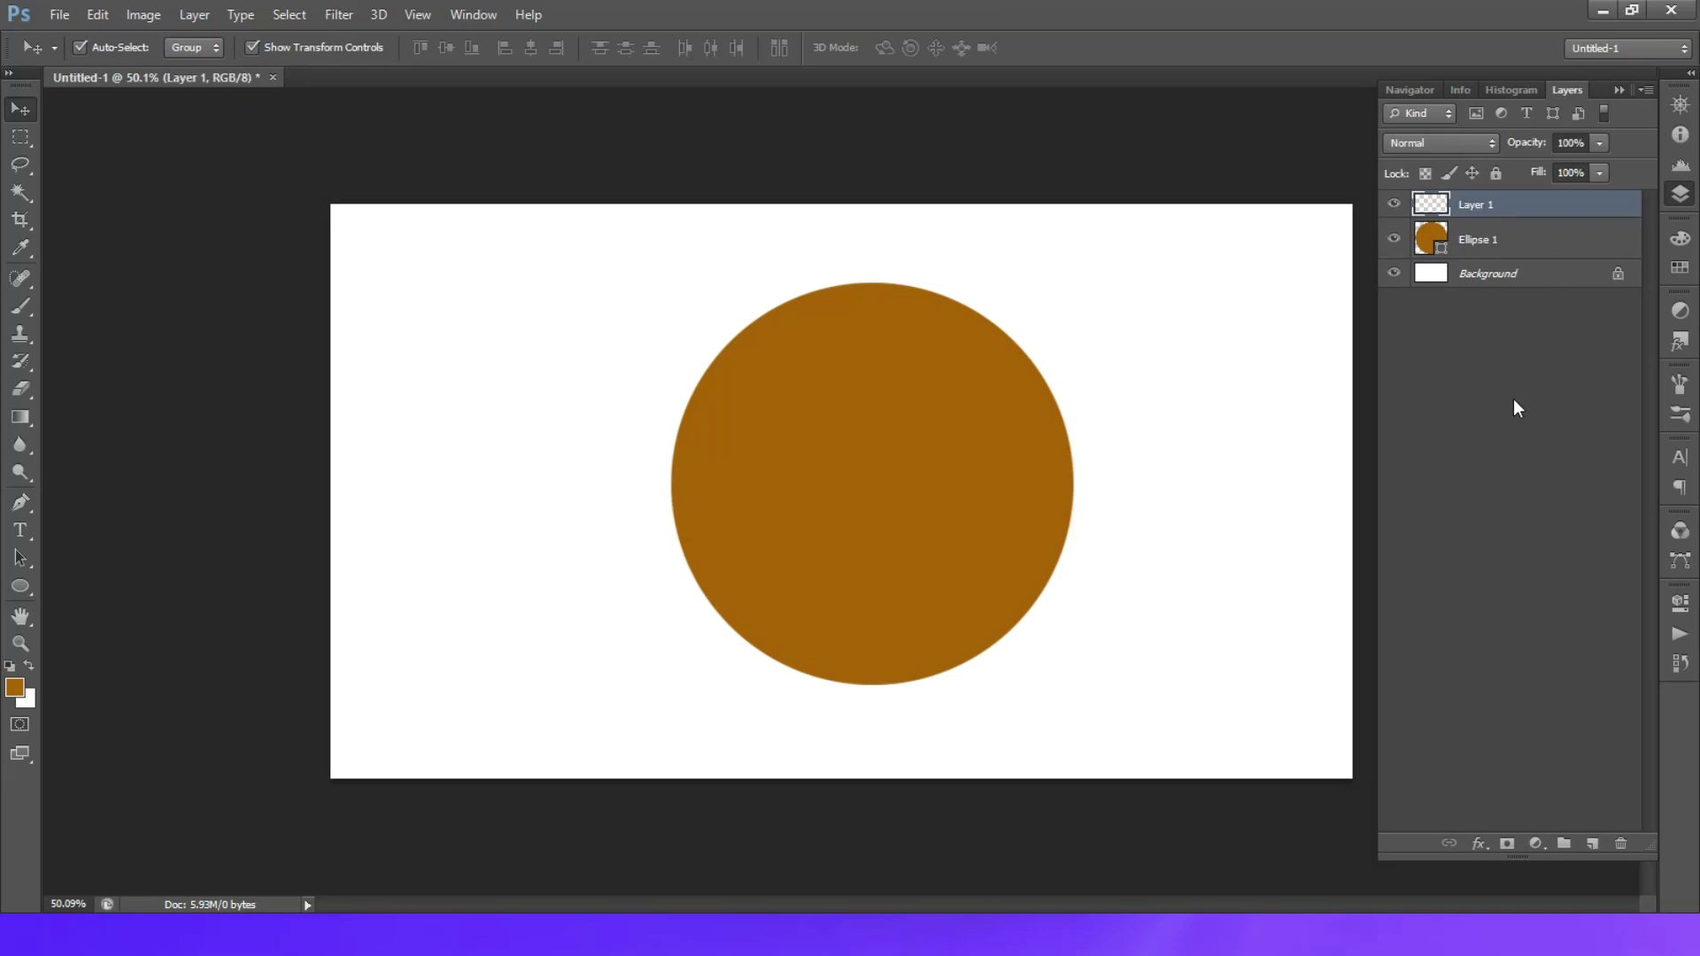
right_click(1487, 216)
left_click(1320, 364)
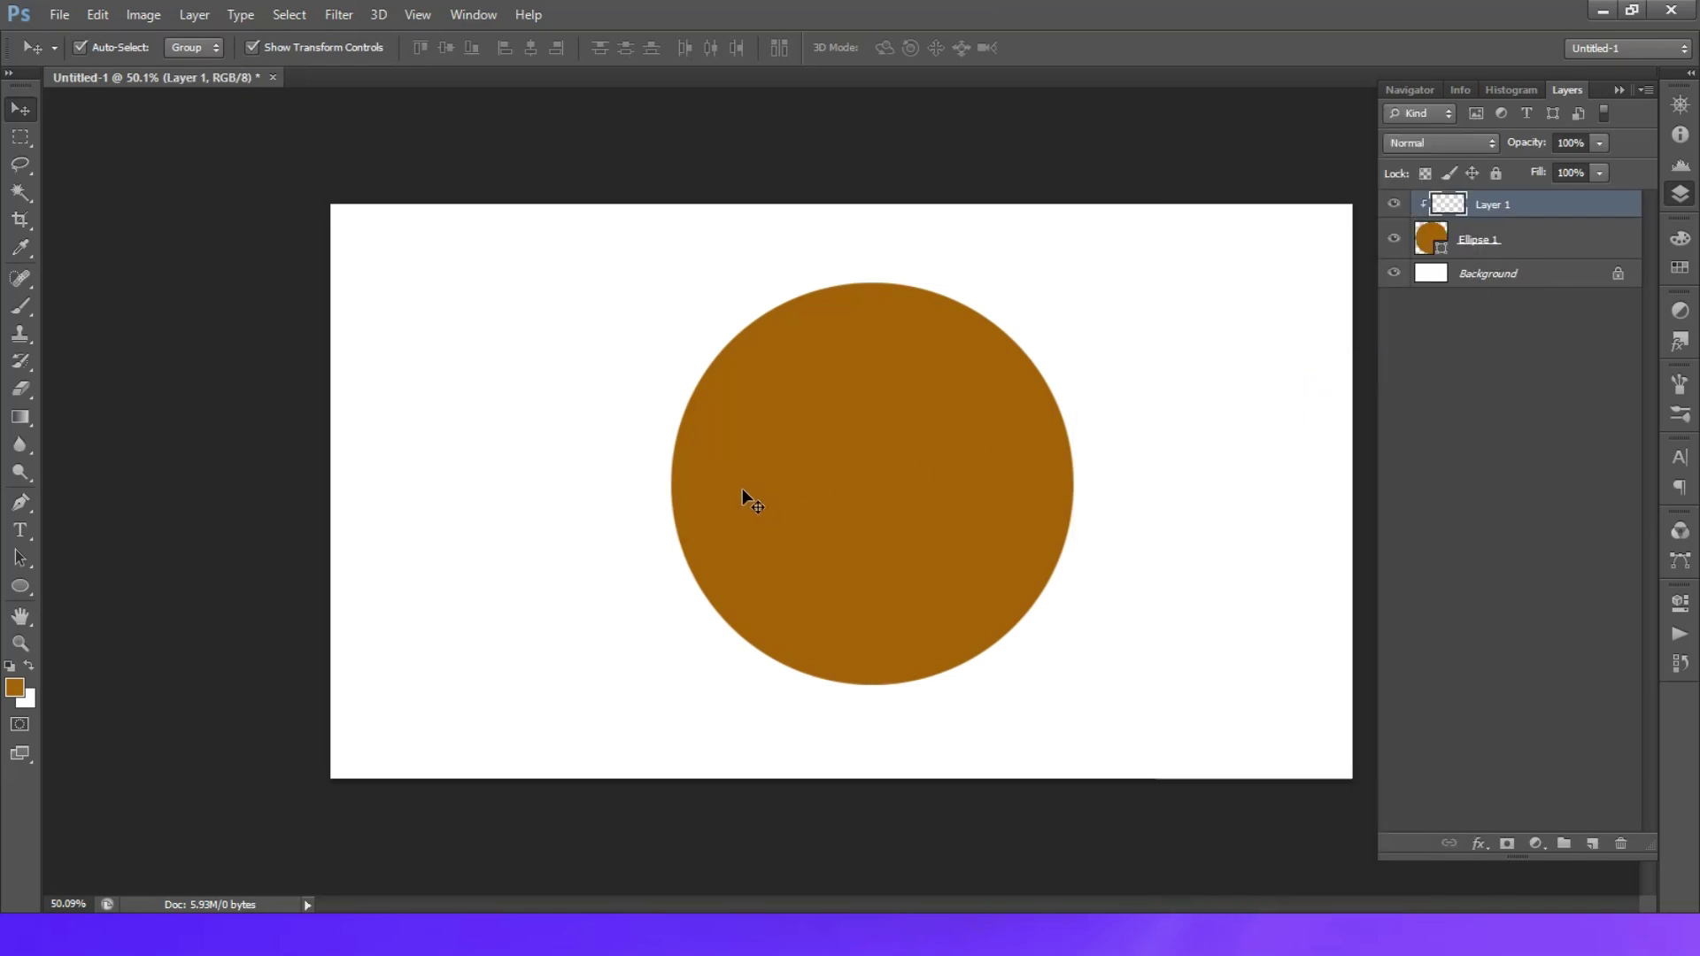
Step: Set the foreground colour to light gold ffde8f and paint a soft 700 px highlight on the circle's upper right area
key("i")
left_click(14, 687)
left_click_drag(1240, 497, 1237, 461)
left_click(1364, 697)
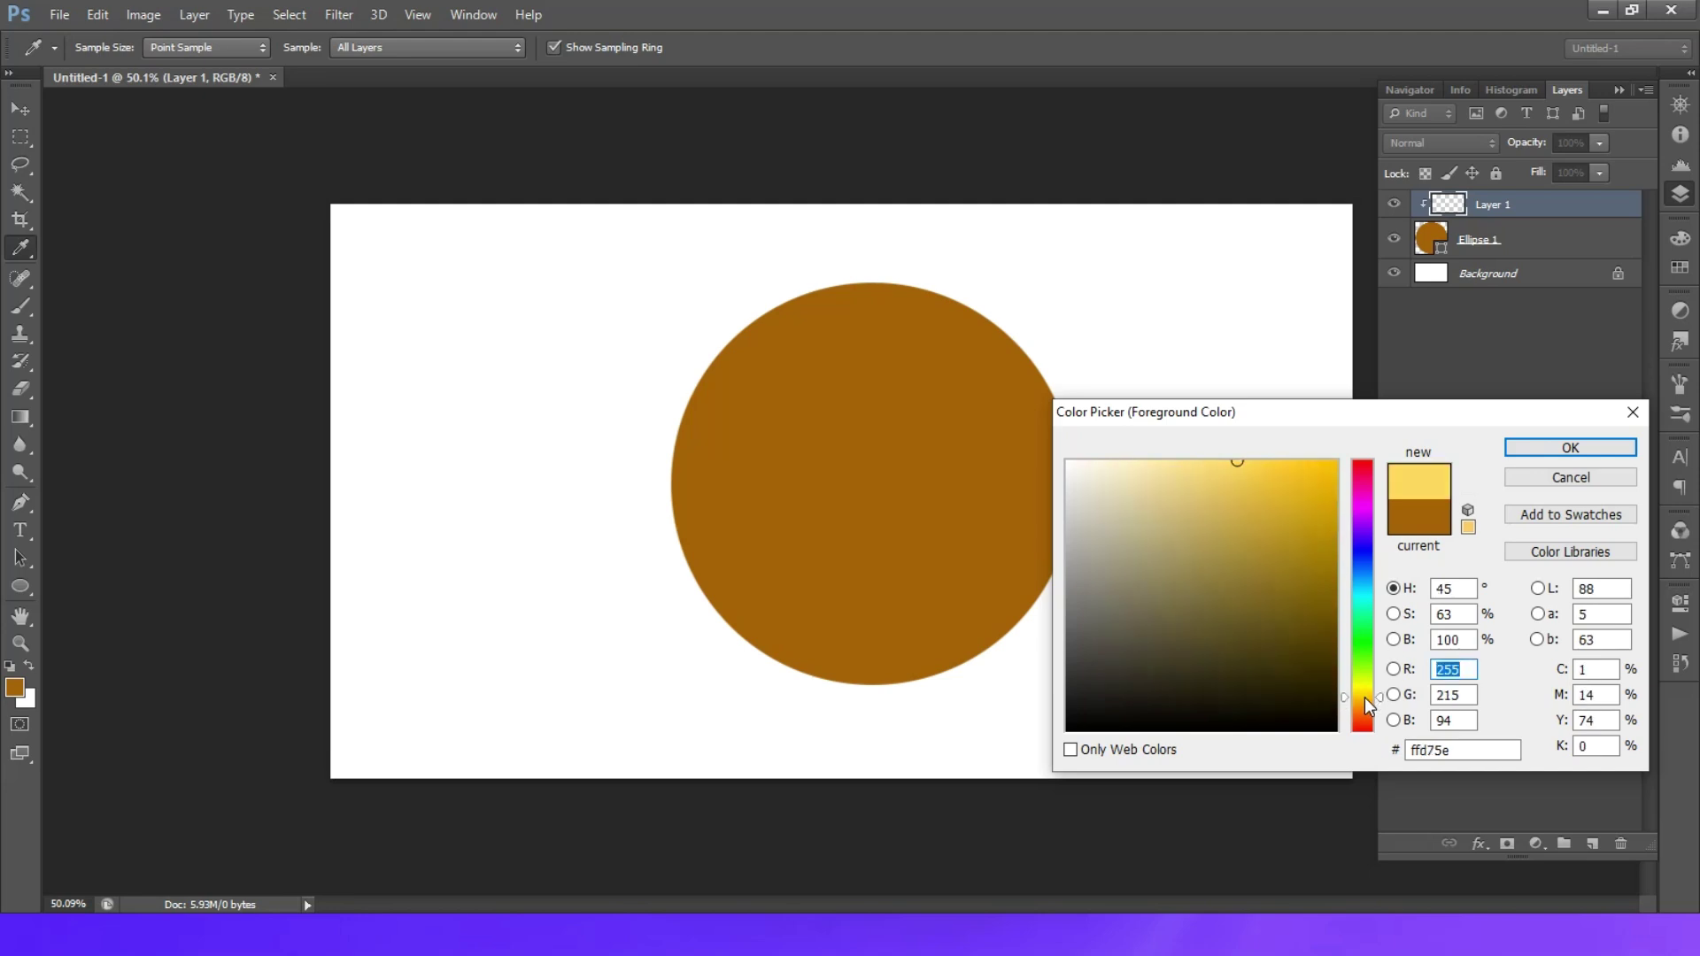
left_click(1191, 467)
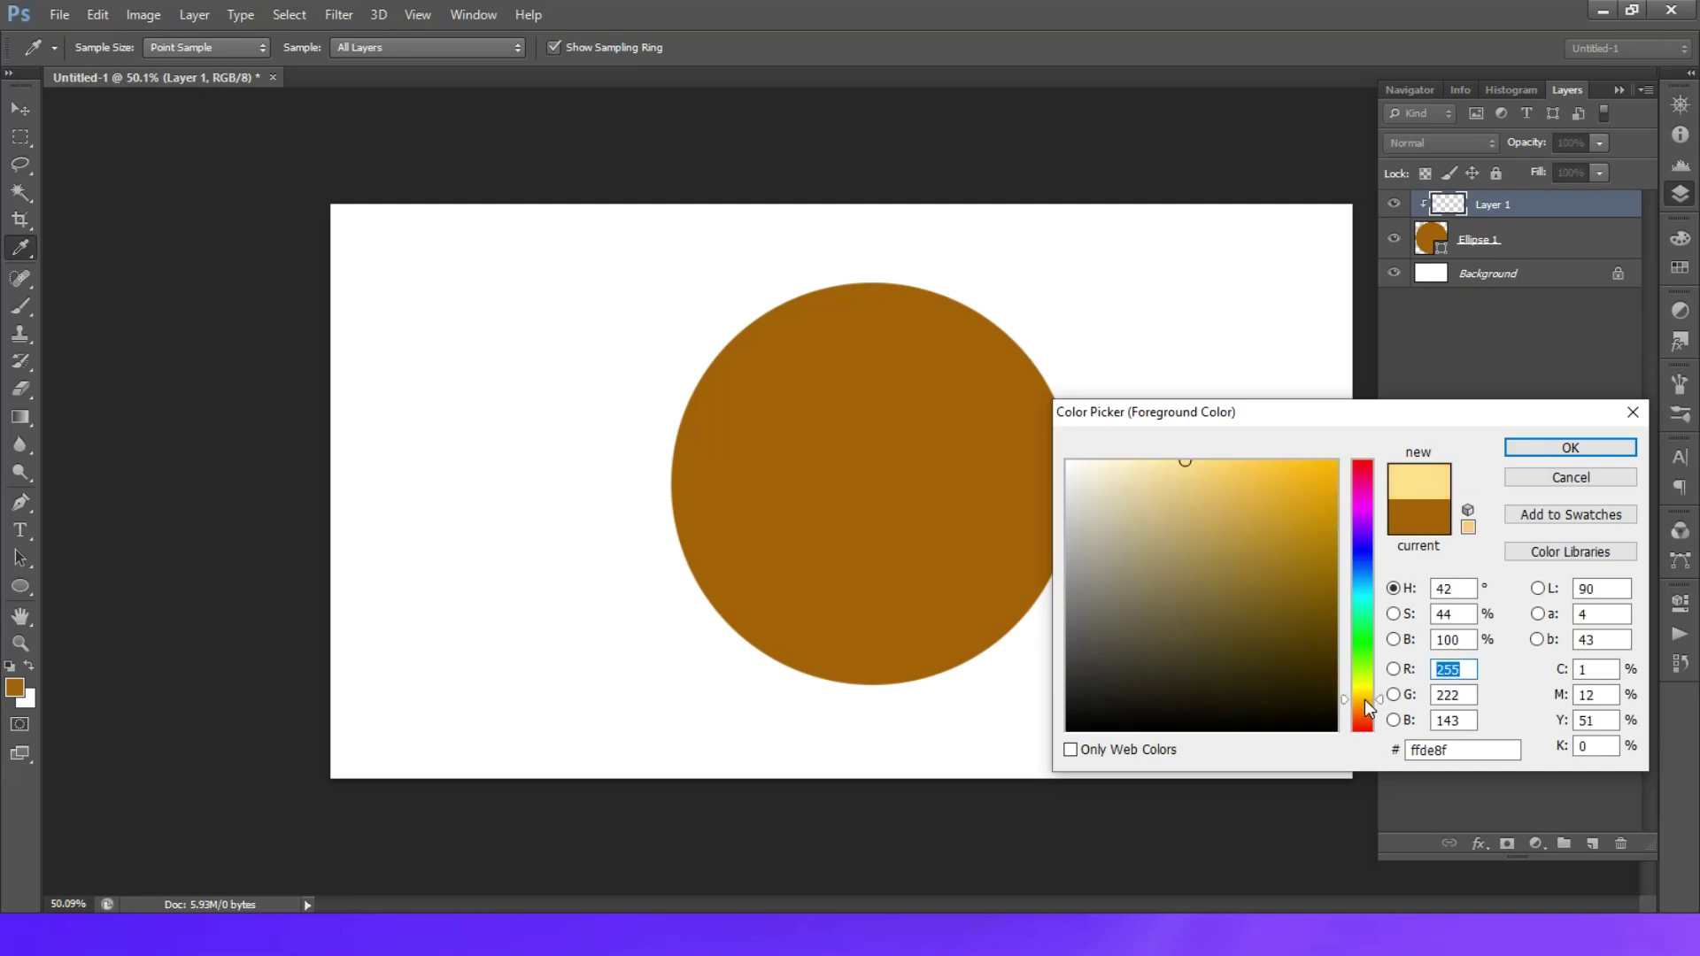
left_click(1548, 454)
key("b")
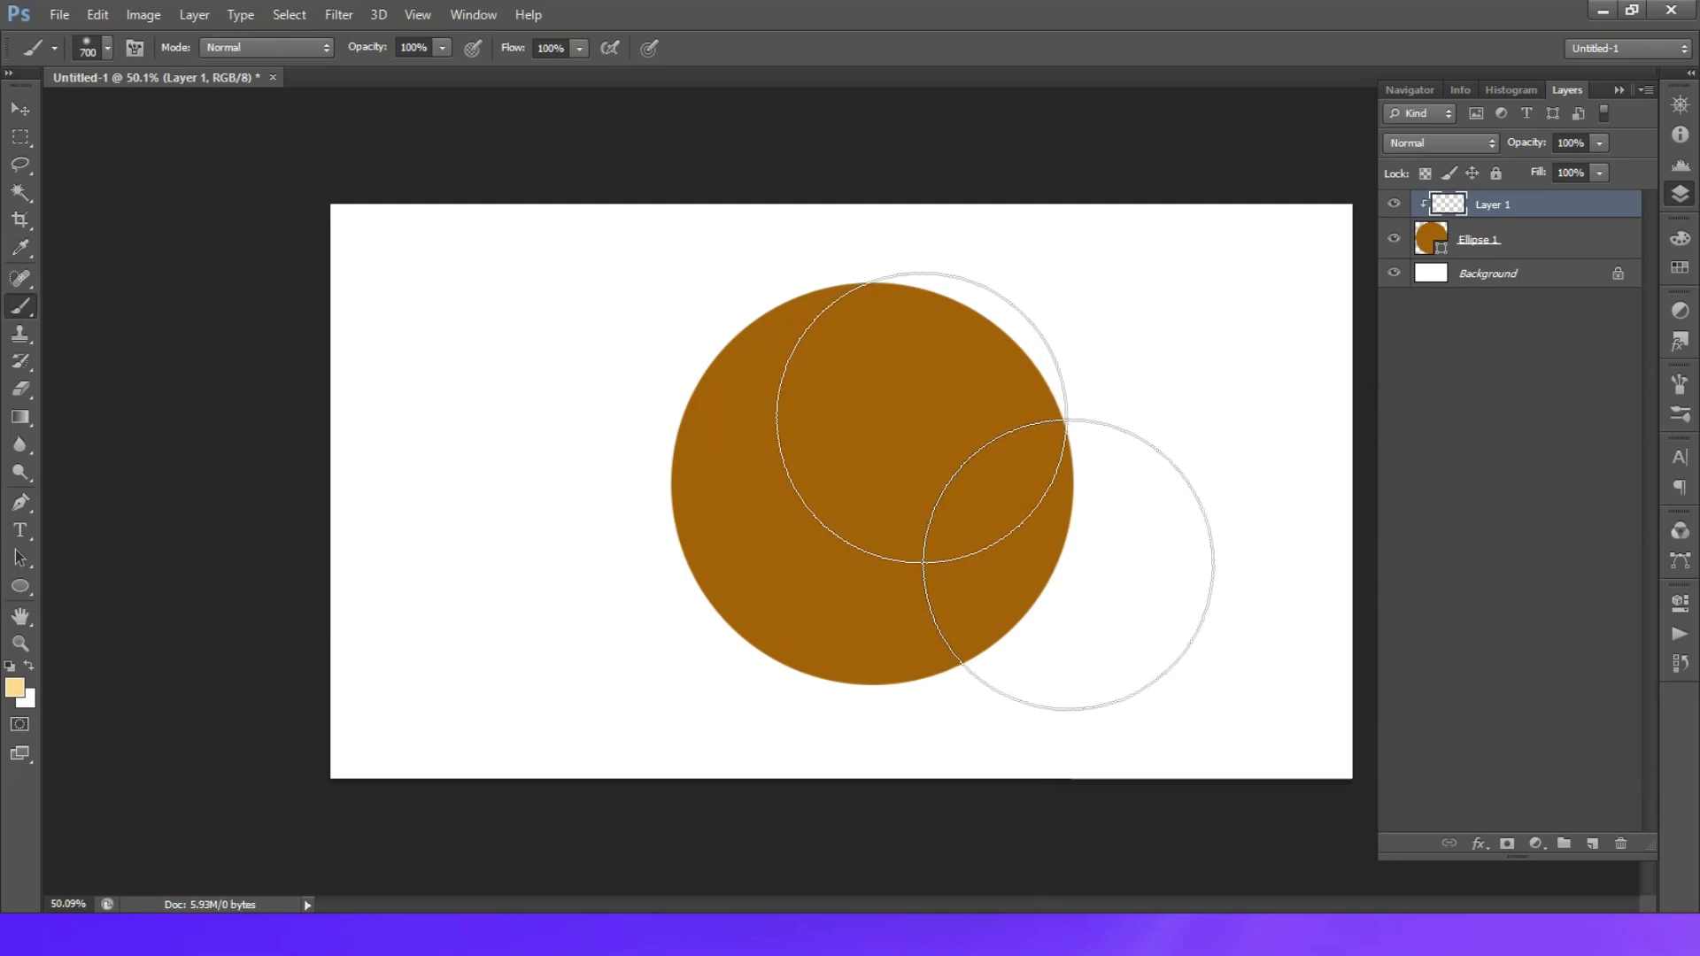
left_click(919, 417)
Step: Scale the painted highlight down slightly and position it towards the circle's upper right
key("v")
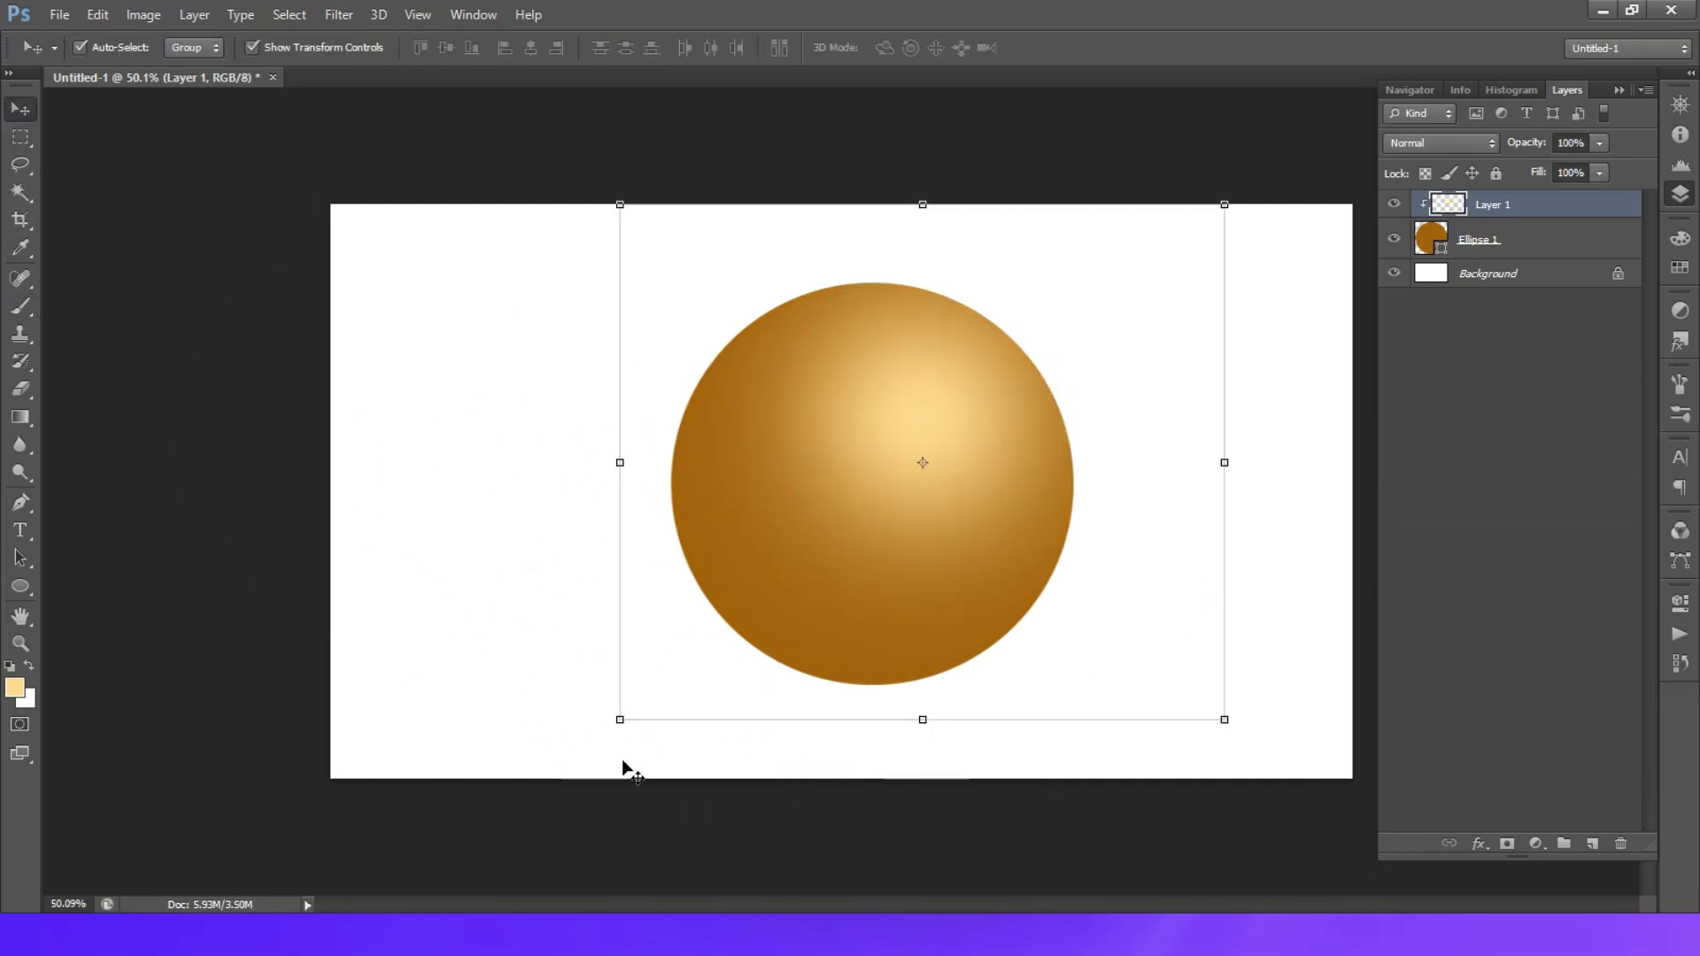
left_click_drag(620, 720, 715, 615)
left_click_drag(926, 477, 949, 465)
key("Return")
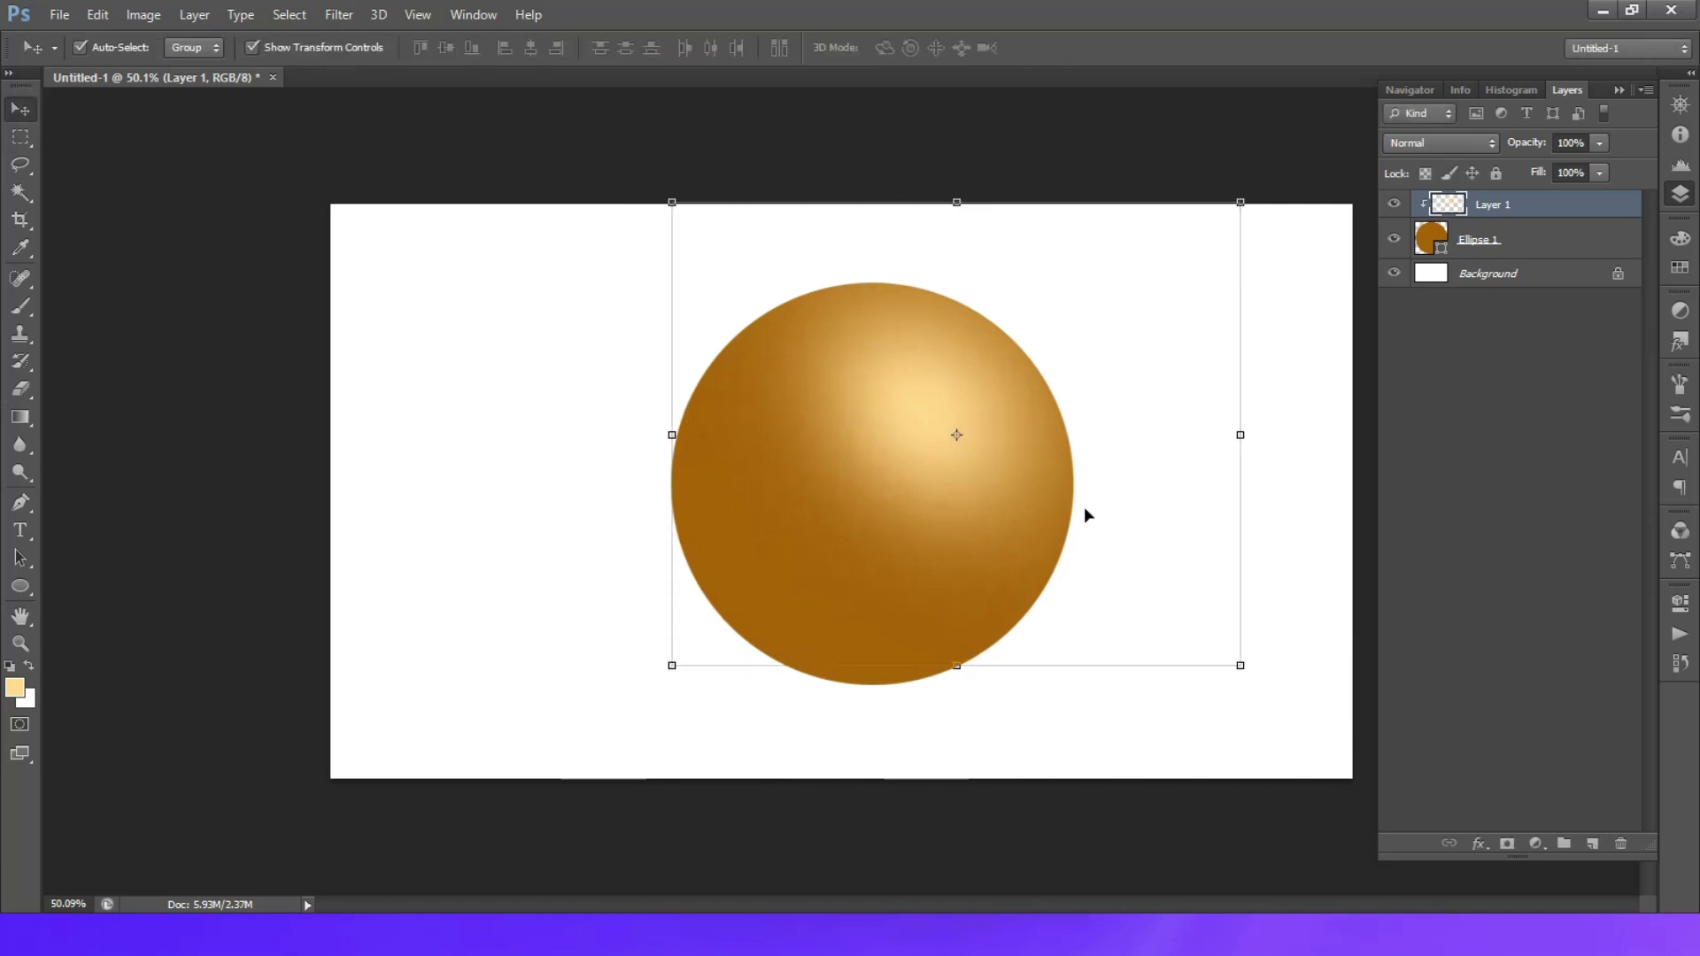
Step: Paint a smaller soft highlight on the sphere's lower left area with a 300 px brush
key("b")
key("bracketleft")
key("bracketleft")
key("bracketleft")
key("bracketleft")
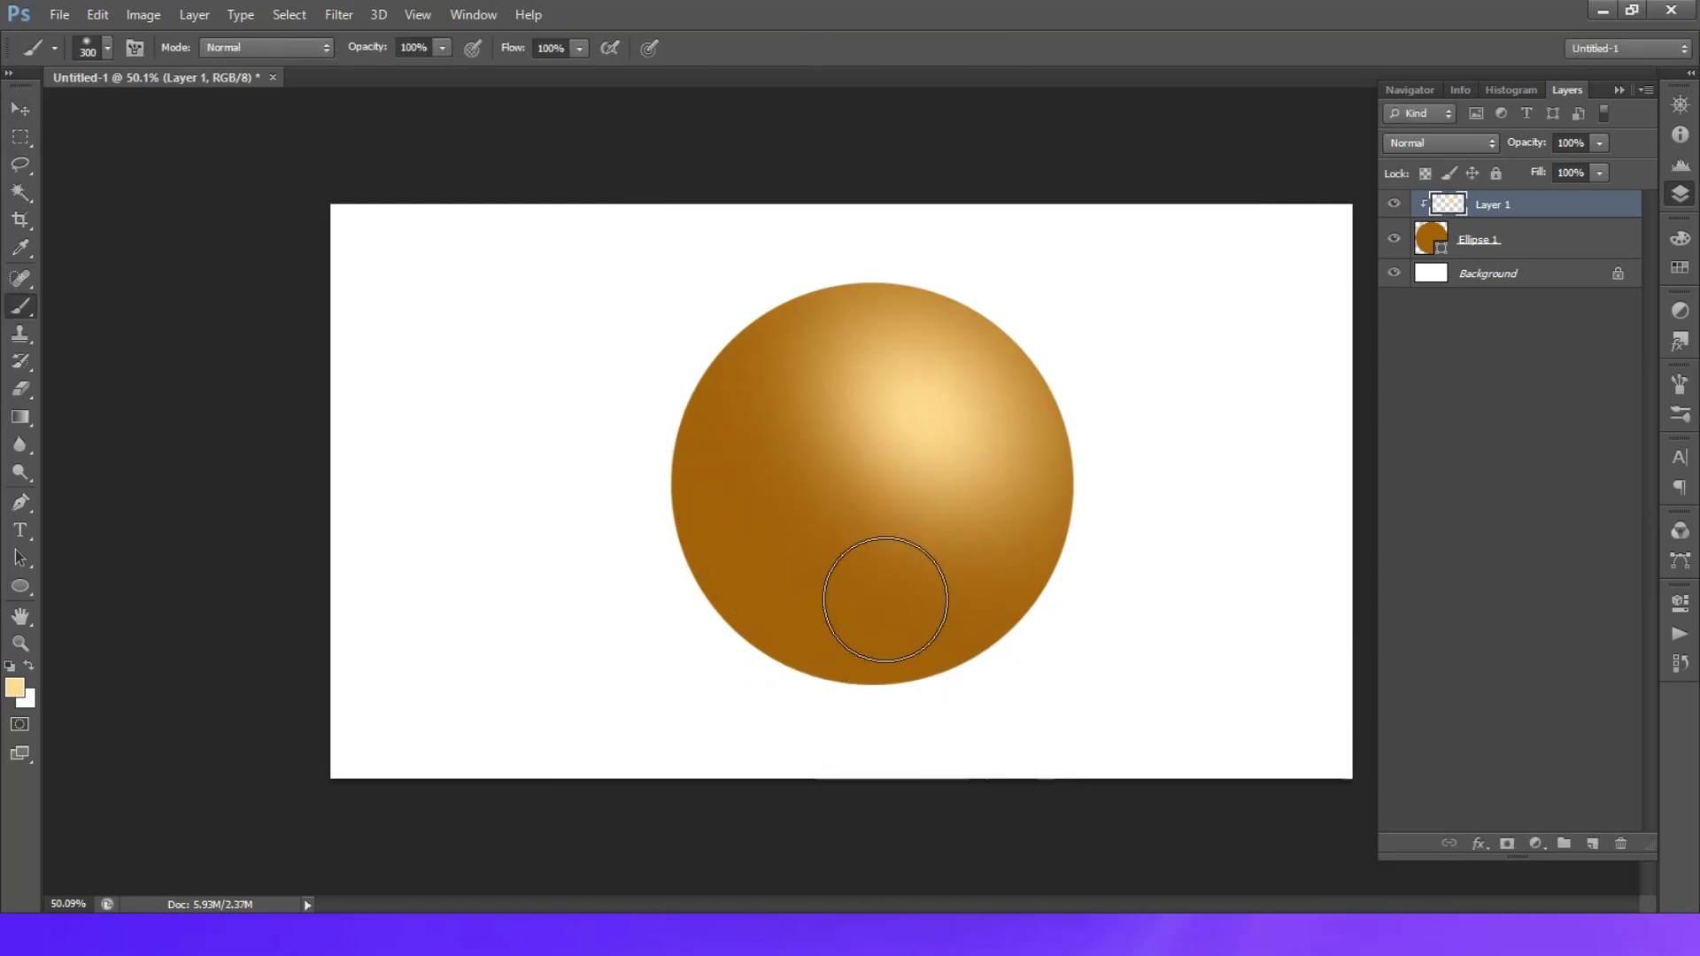
left_click(815, 536)
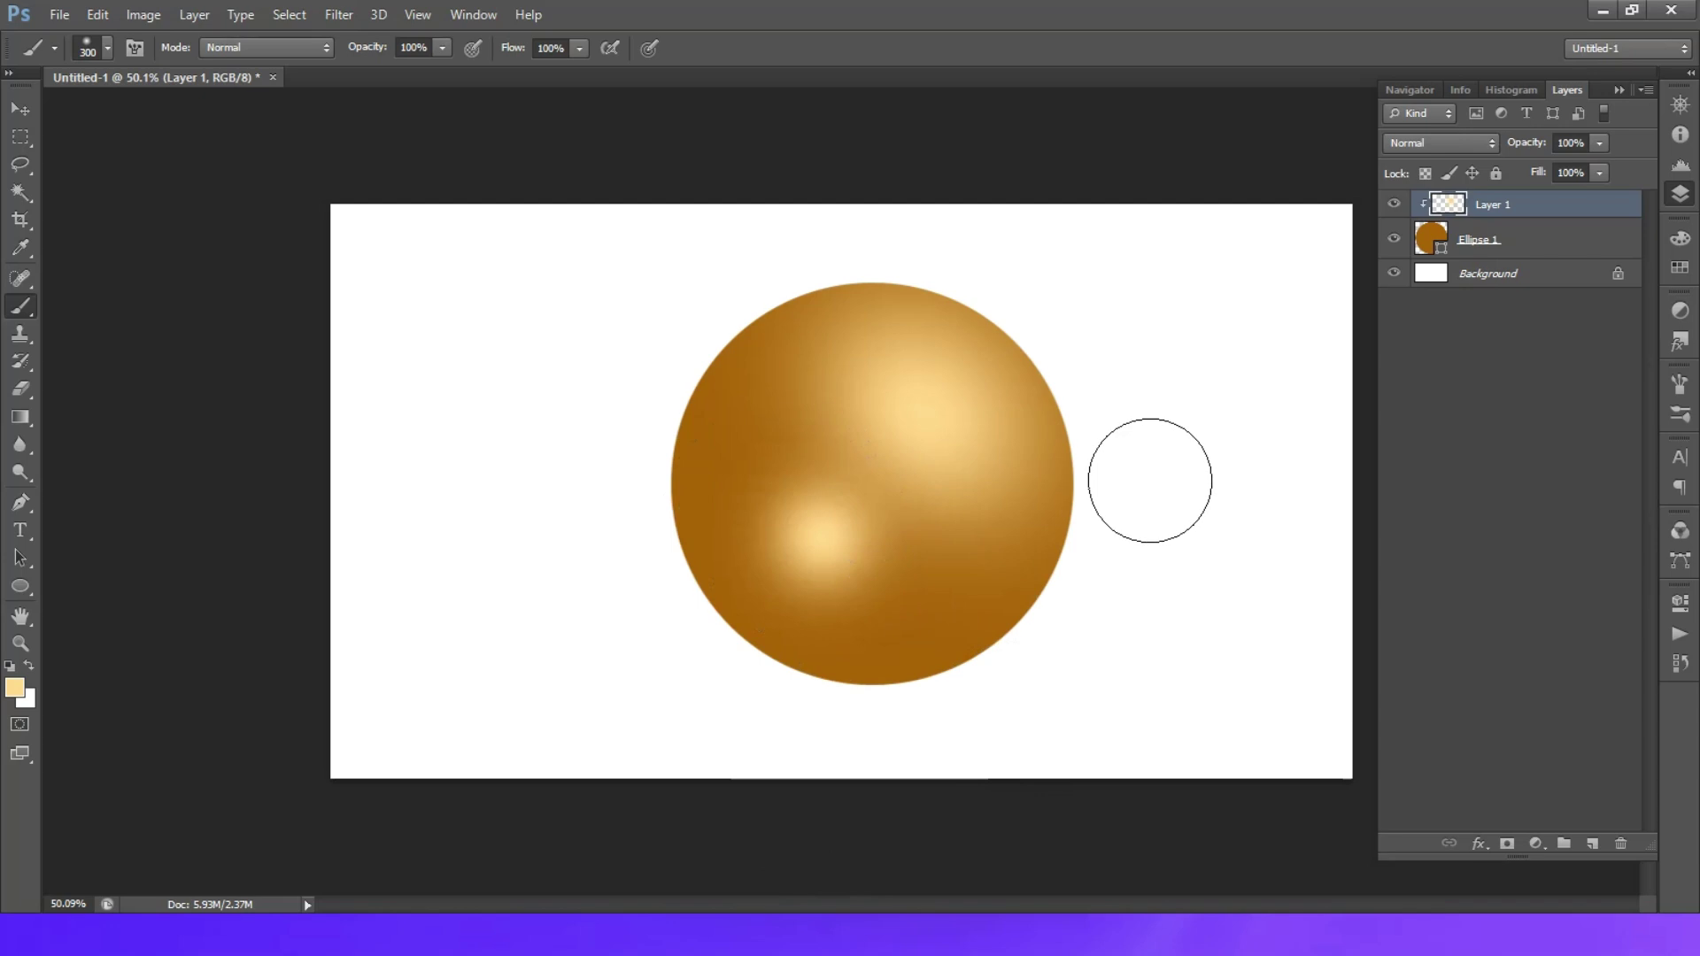
Step: Paint soft light gold along the sphere's right side with a 700 px brush
key("bracketright")
key("bracketright")
key("bracketright")
key("bracketright")
key("bracketright")
key("bracketright")
left_click_drag(1139, 266, 1201, 475)
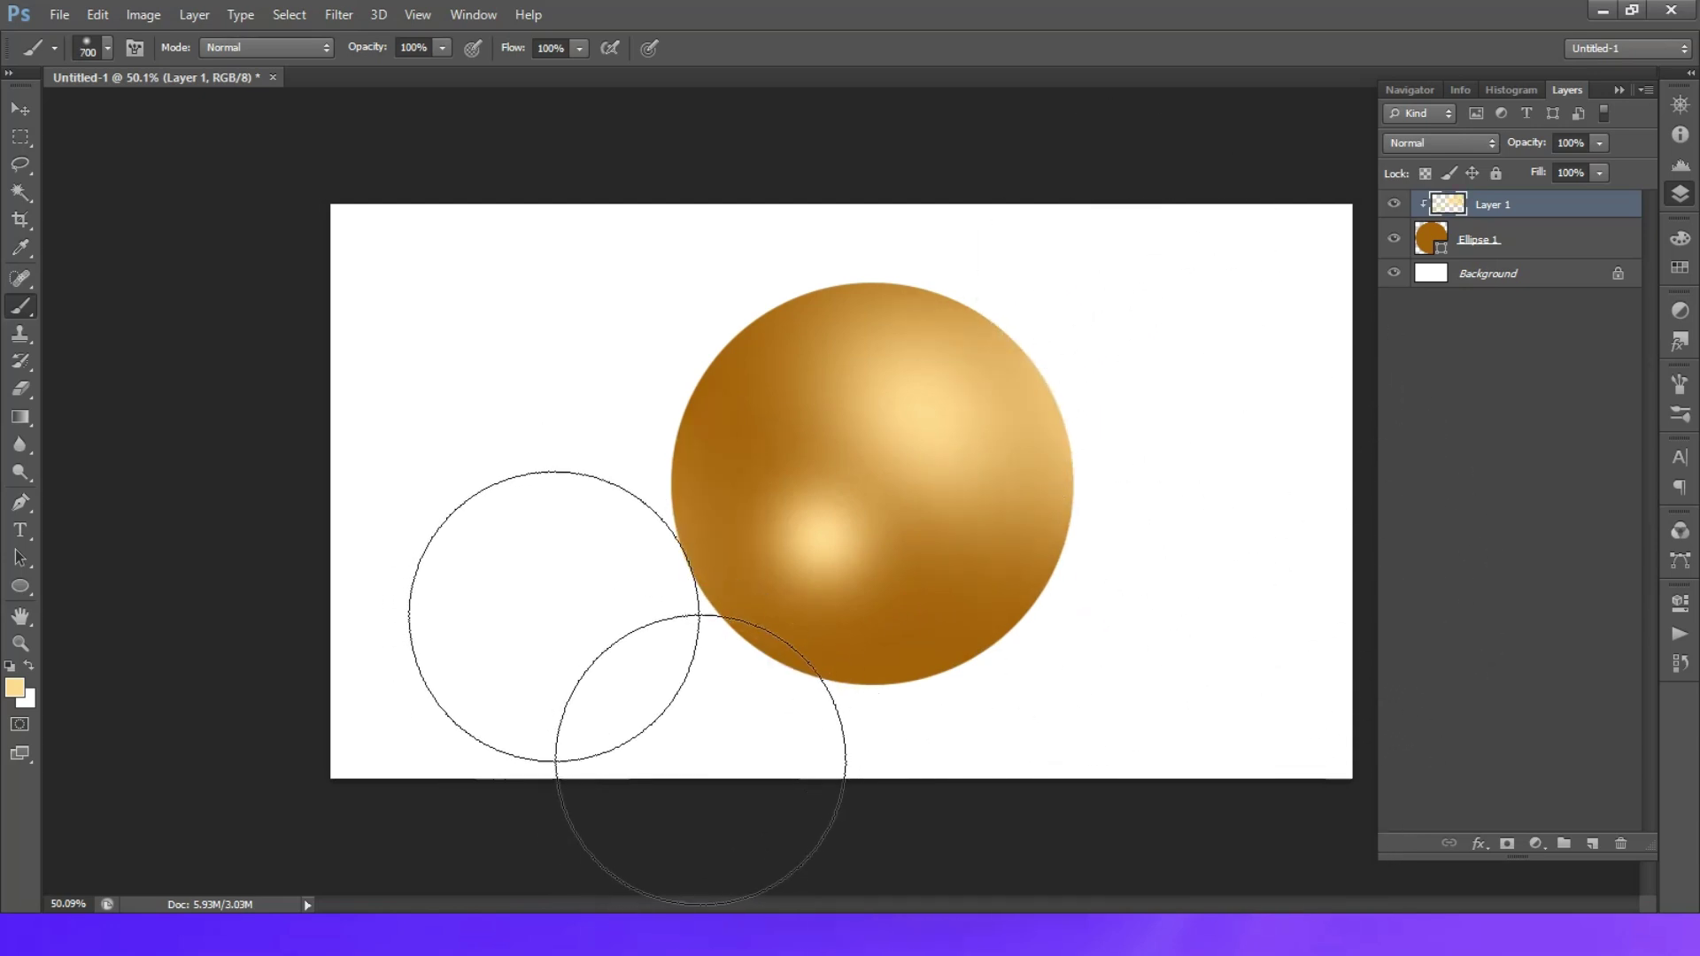
Step: Reduce the brush to 300 px and paint a light rim along the sphere's upper right edge
key("bracketleft")
key("bracketleft")
key("bracketleft")
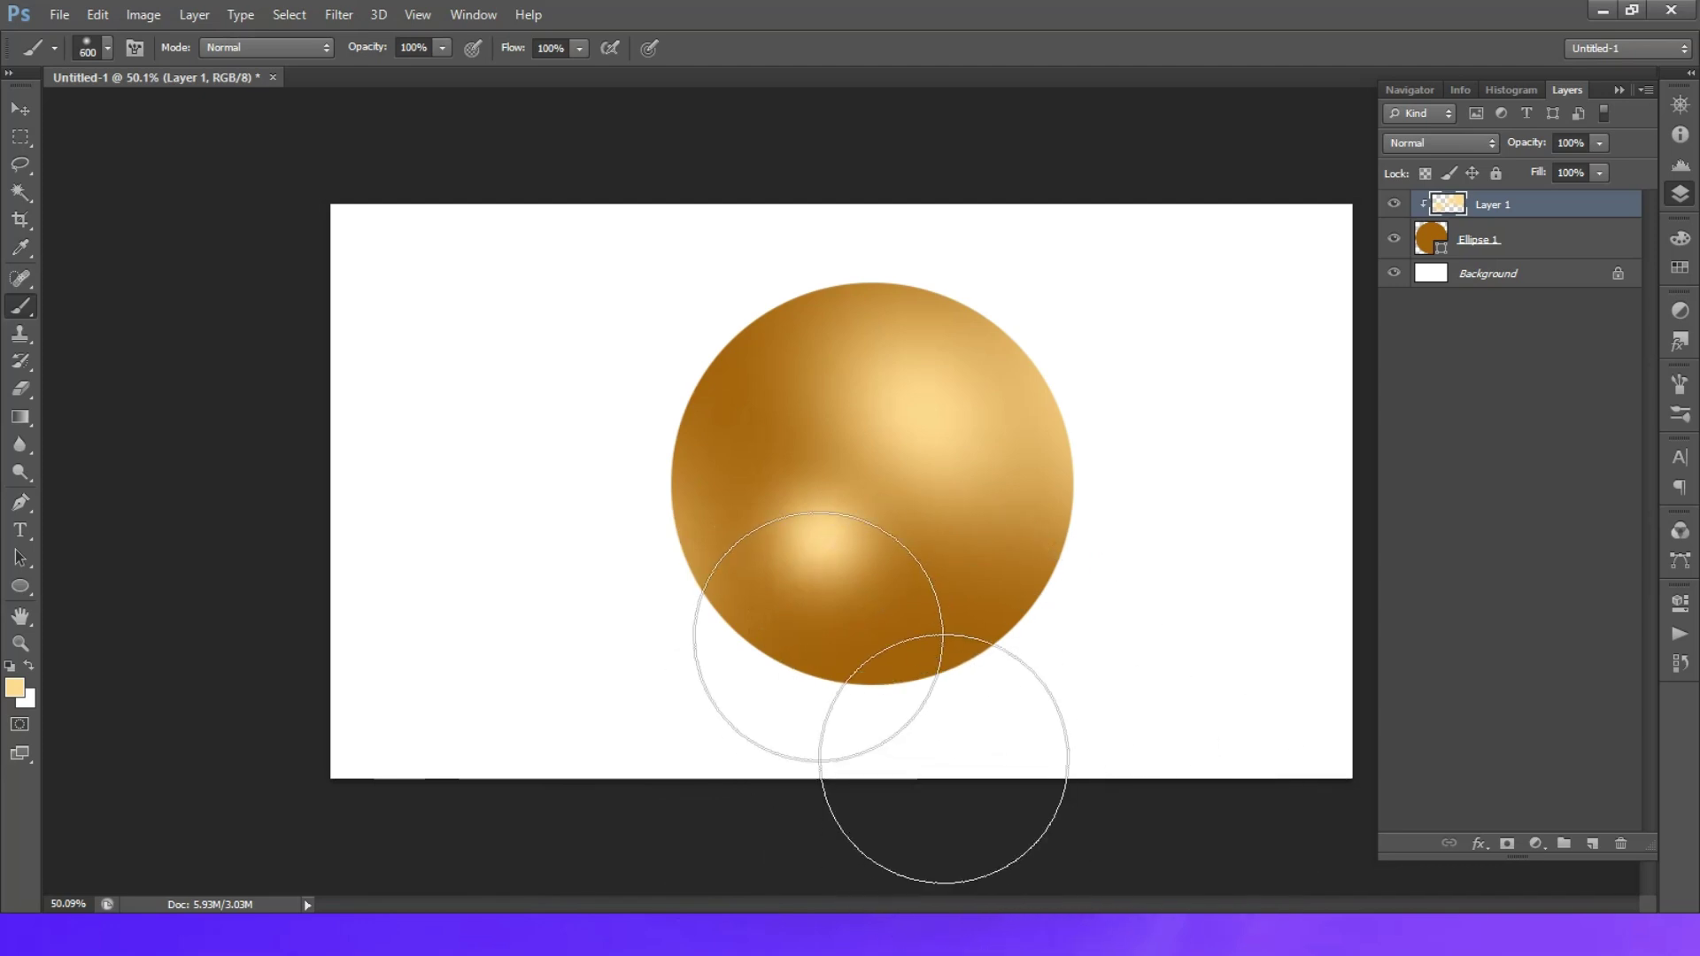
key("bracketleft")
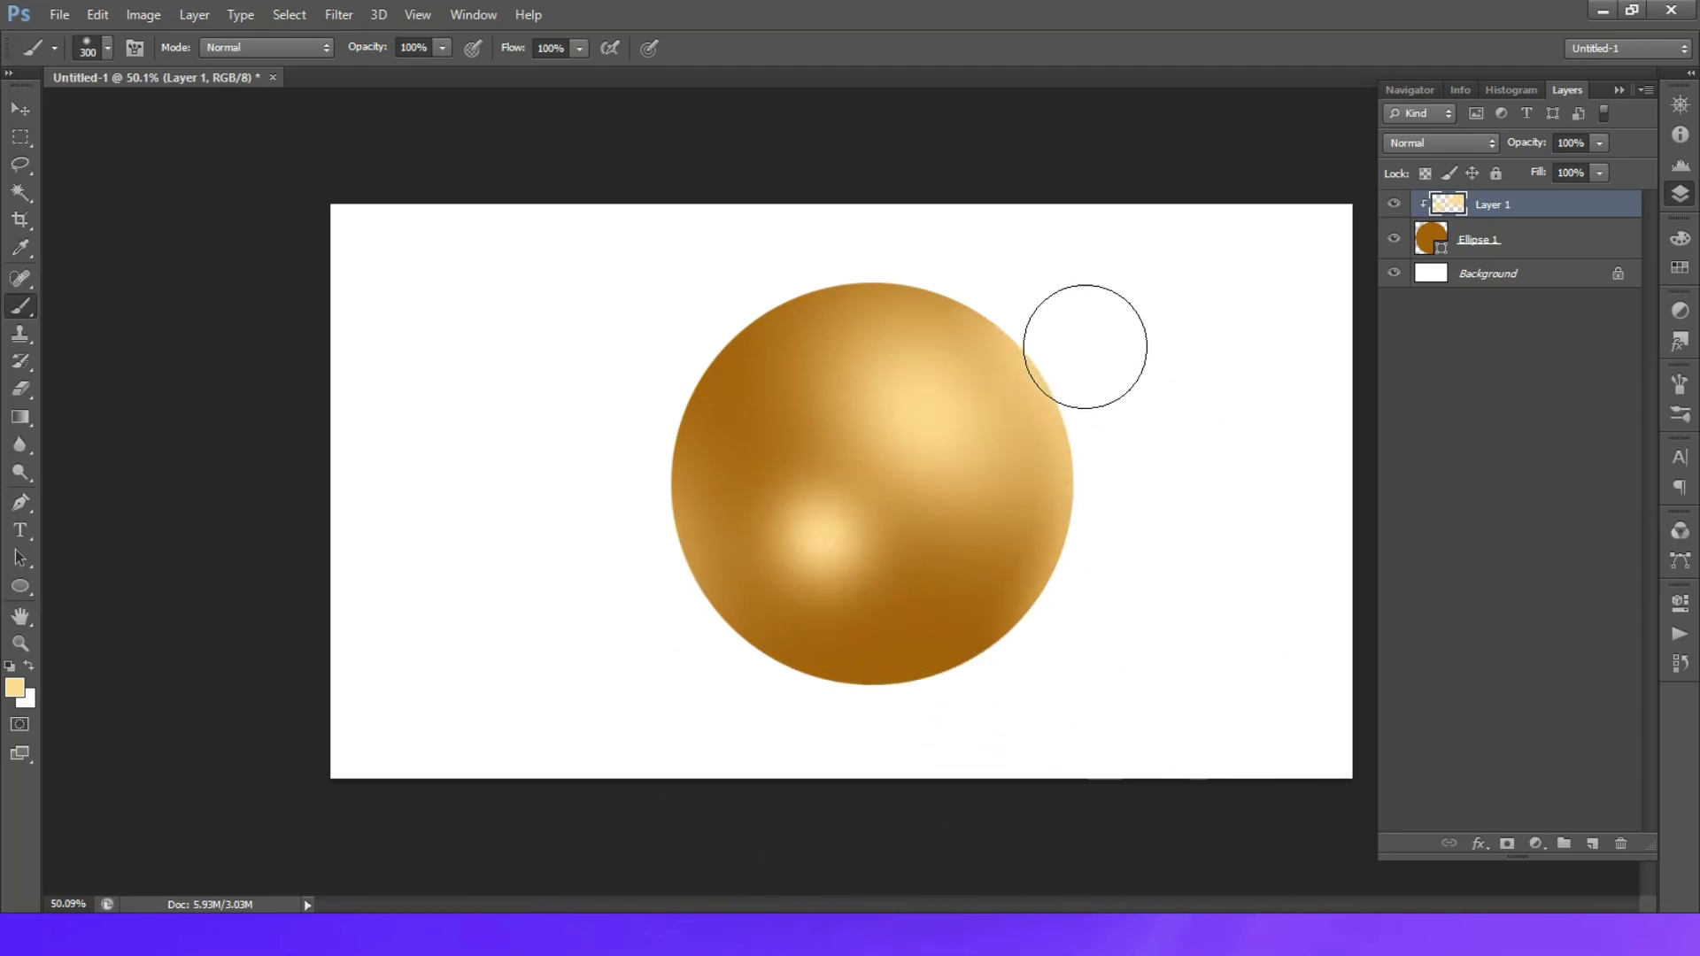
left_click_drag(1093, 359, 1018, 322)
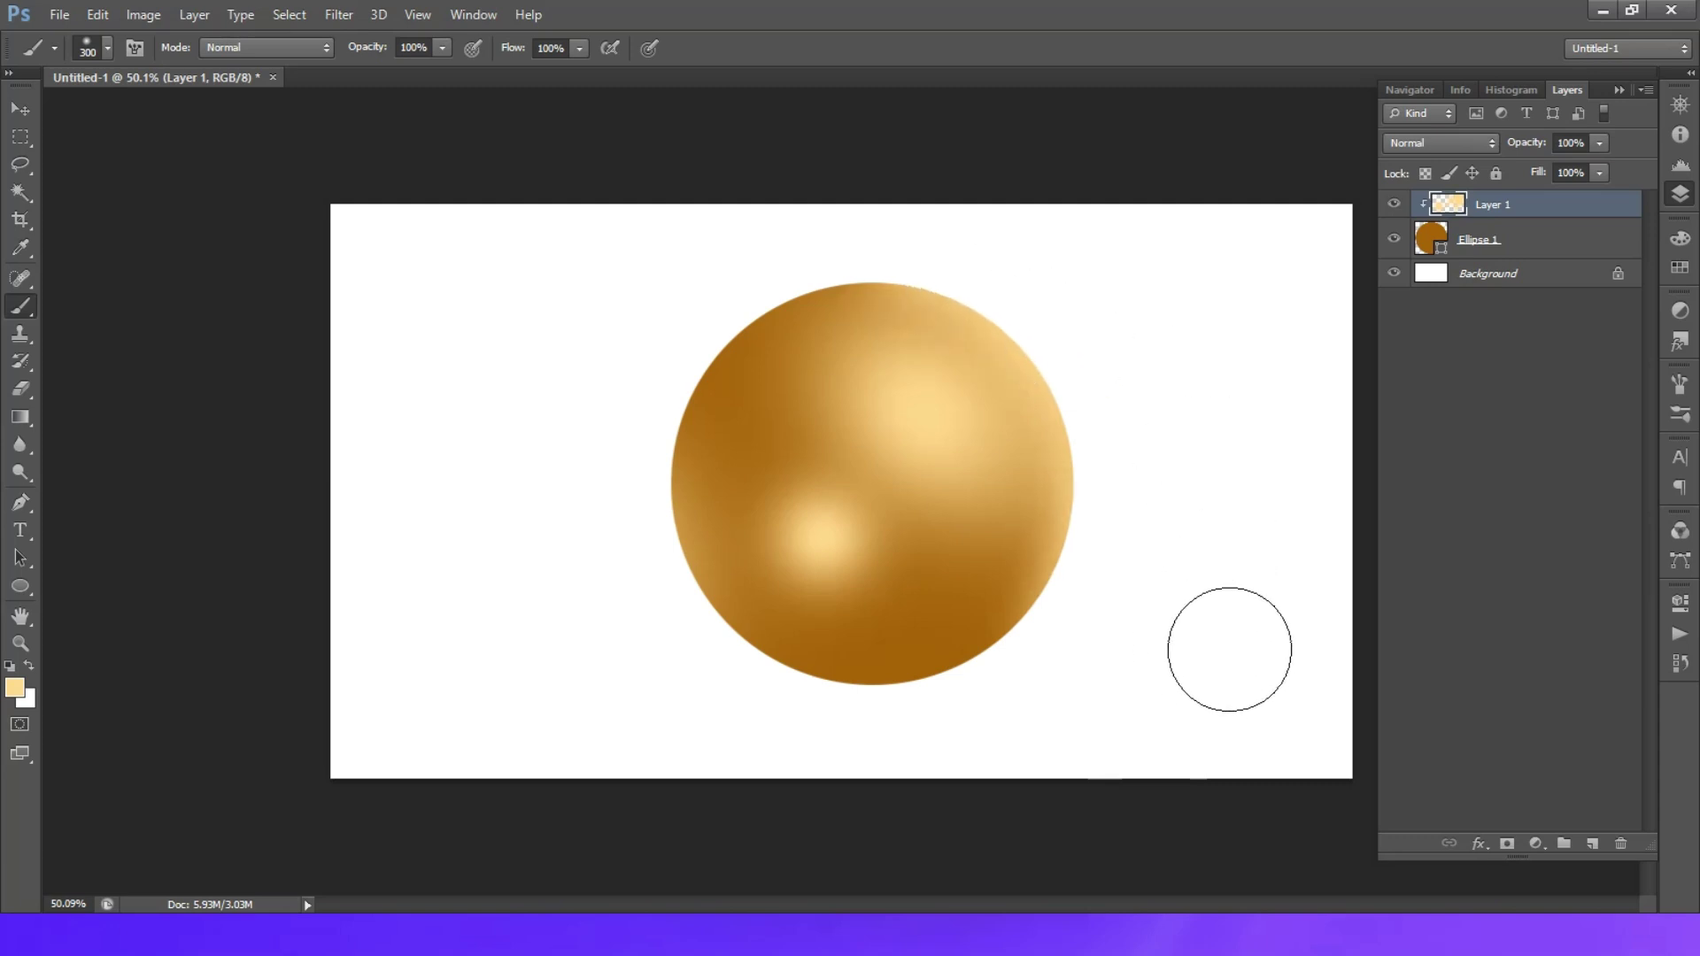
Step: Sample the sphere's brown base colour and darken it for use as the foreground colour
key("i")
left_click(937, 660)
left_click(14, 689)
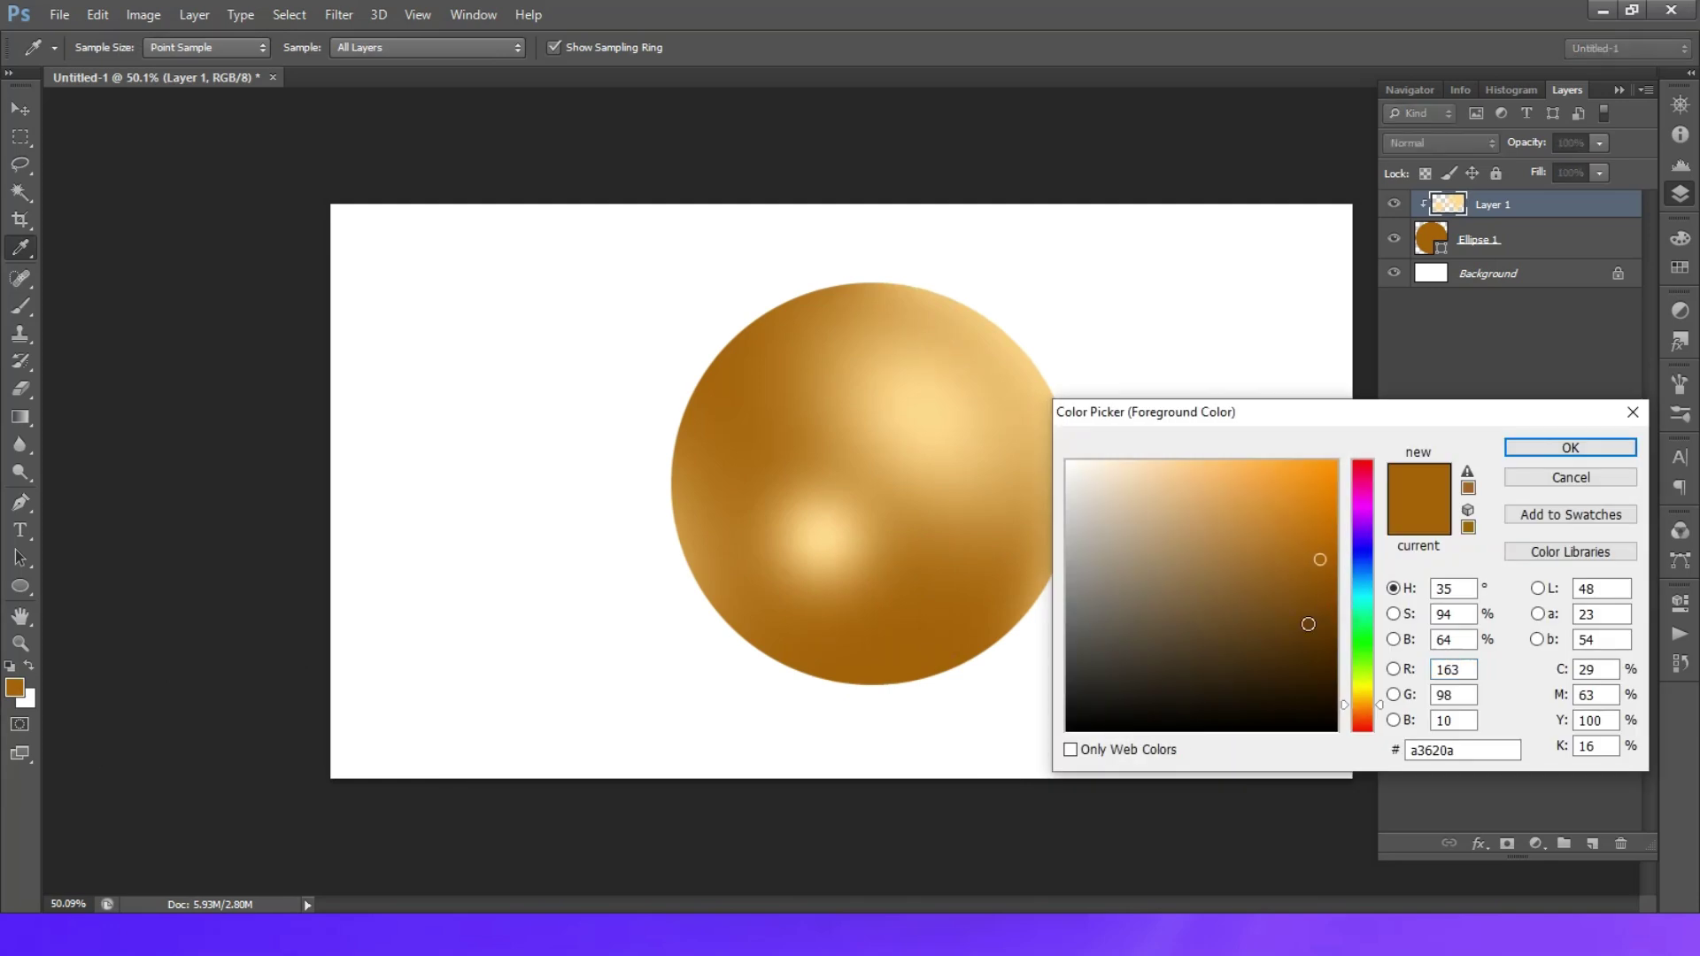
left_click(1301, 617)
left_click(1522, 442)
Step: Shade the sphere's lower right edge in dark brown with a 500 px soft brush
key("b")
key("bracketright")
key("bracketright")
key("bracketright")
key("bracketright")
key("bracketleft")
key("bracketleft")
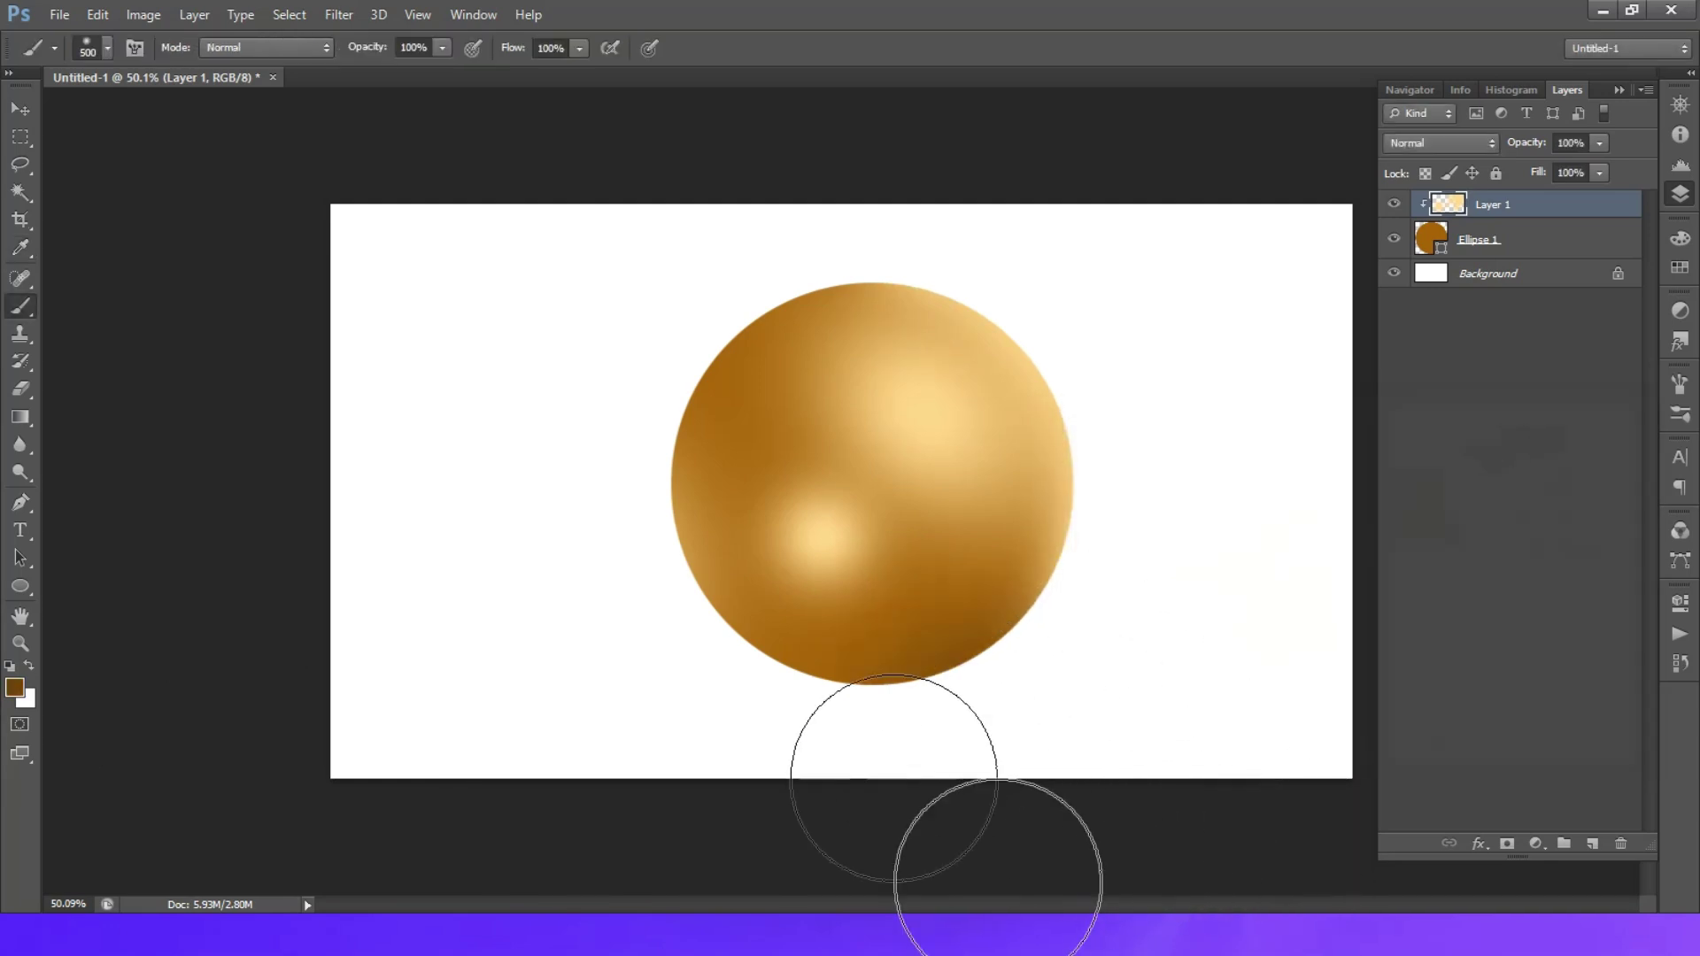
Step: Undo a trial stroke on the left side, then shade the sphere's left and lower right edges with a 400 px brush
left_click_drag(711, 369, 608, 491)
key("ctrl+z")
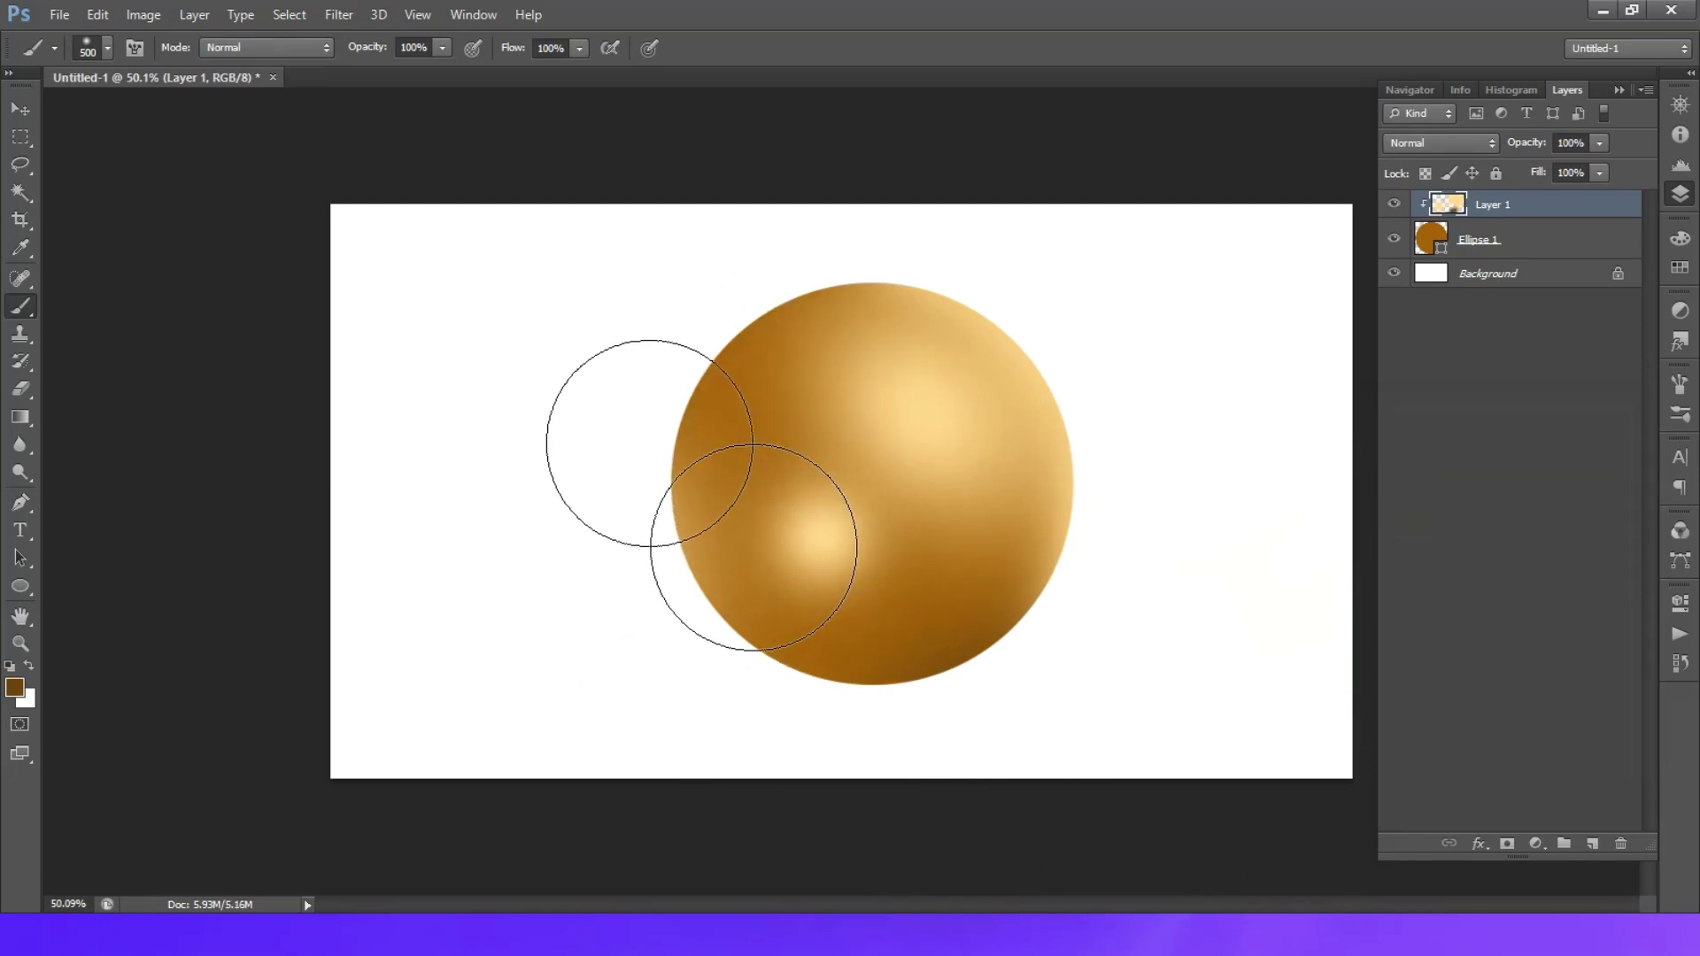
key("bracketleft")
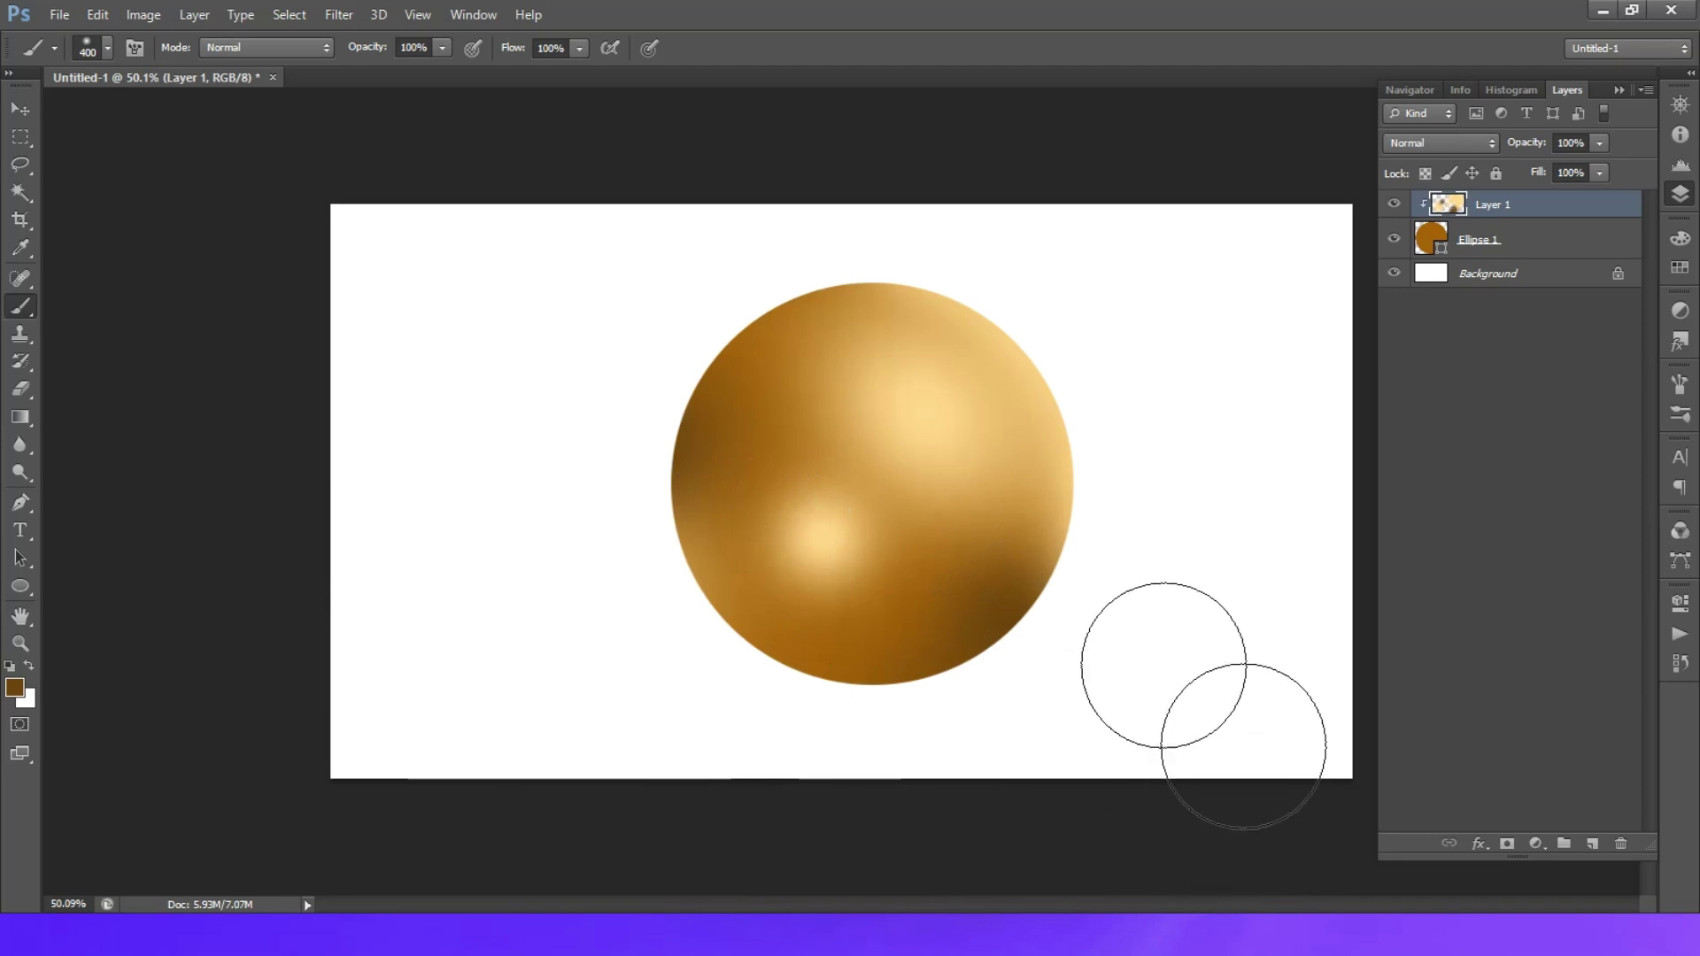
Step: Sample the sphere's light gold highlight as the foreground colour
key("v")
left_click(1472, 389)
left_click(978, 476)
key("b")
key("o")
key("i")
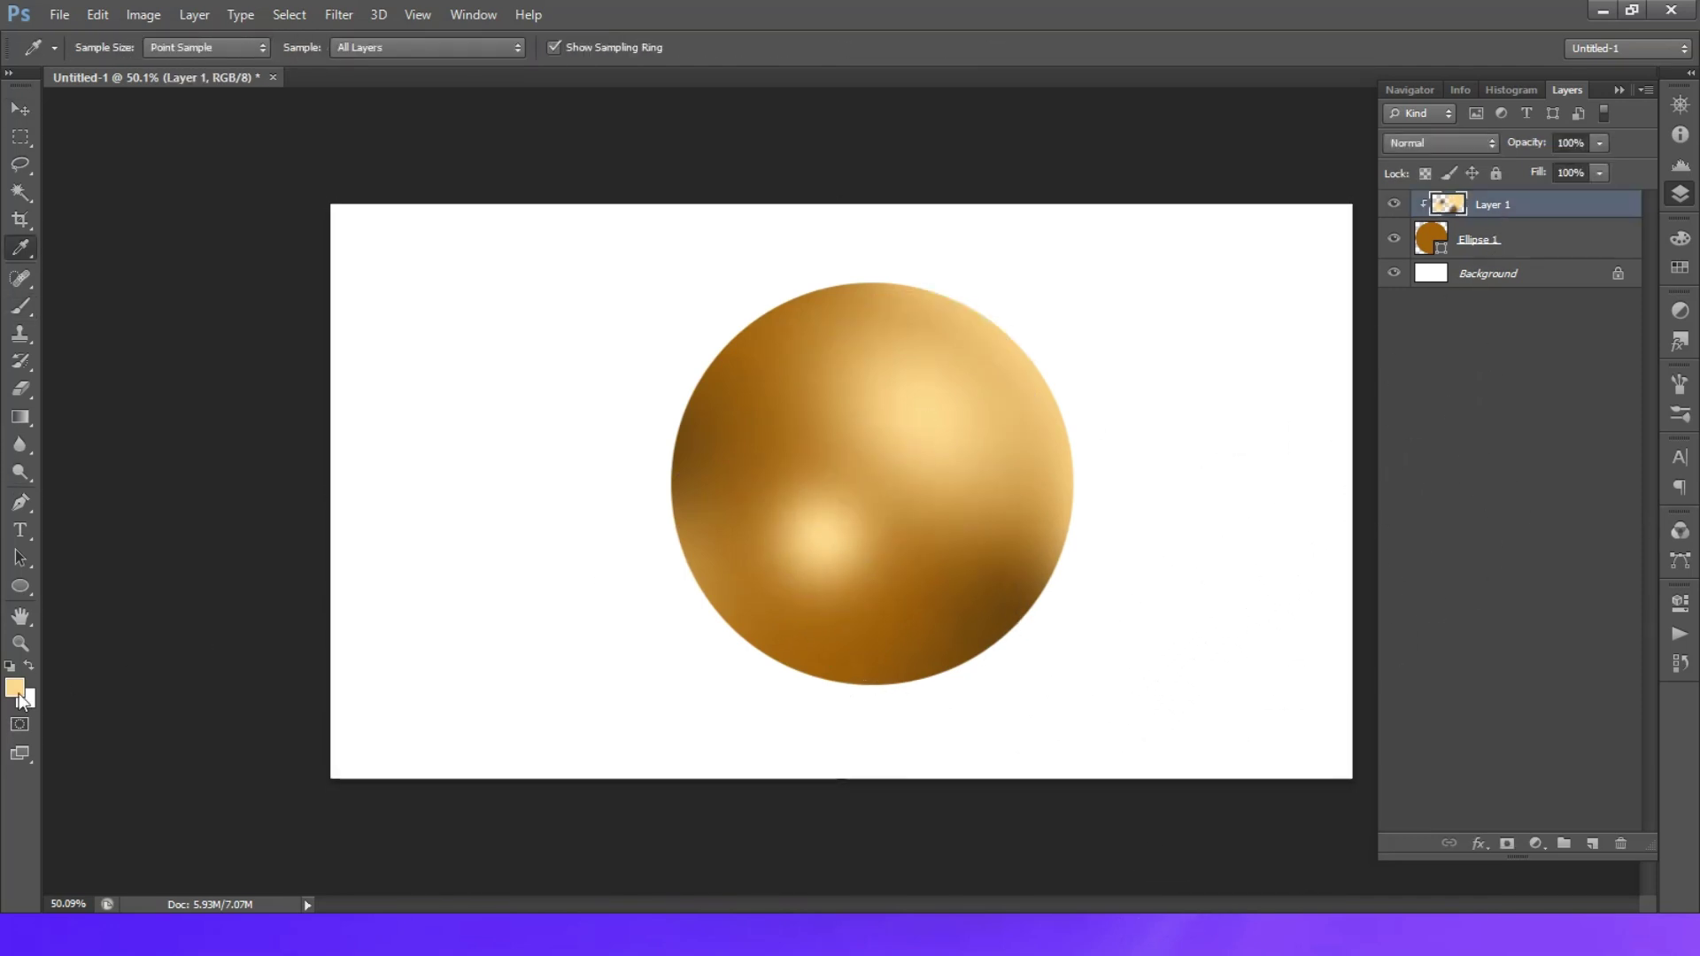
Step: Lighten the foreground colour to ffe4af and brighten the large upper highlight with a 400 px brush at 36% opacity
left_click(16, 690)
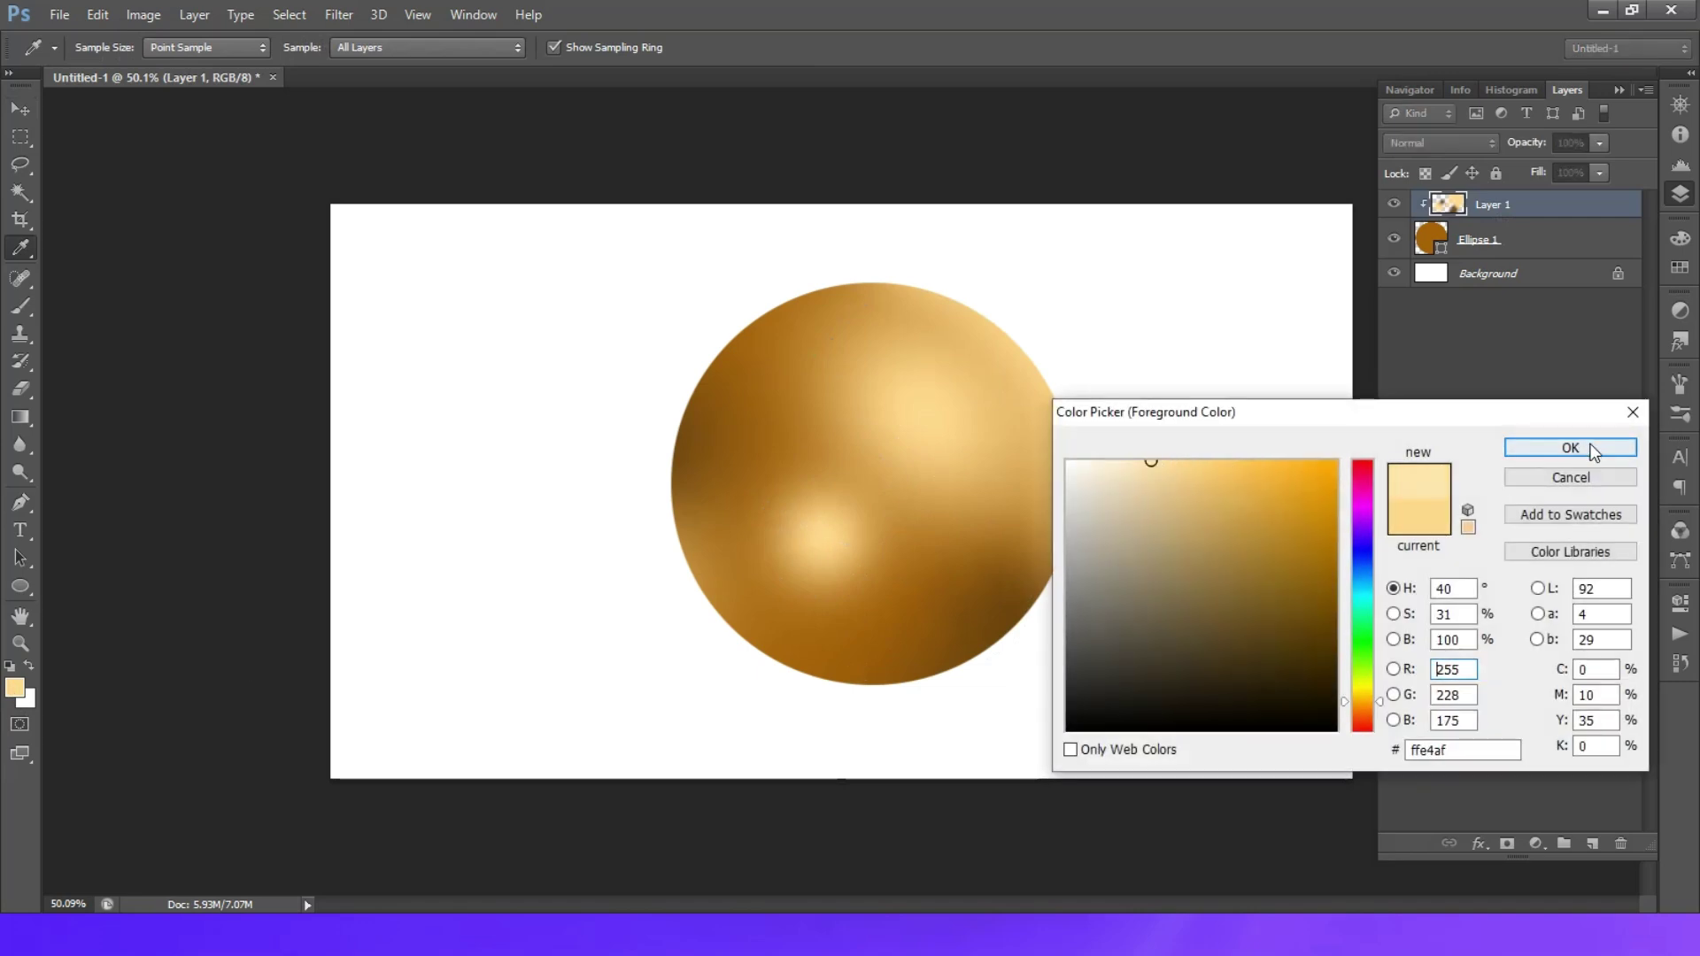
left_click(1591, 447)
left_click_drag(1541, 165, 1282, 372)
key("Escape")
key("b")
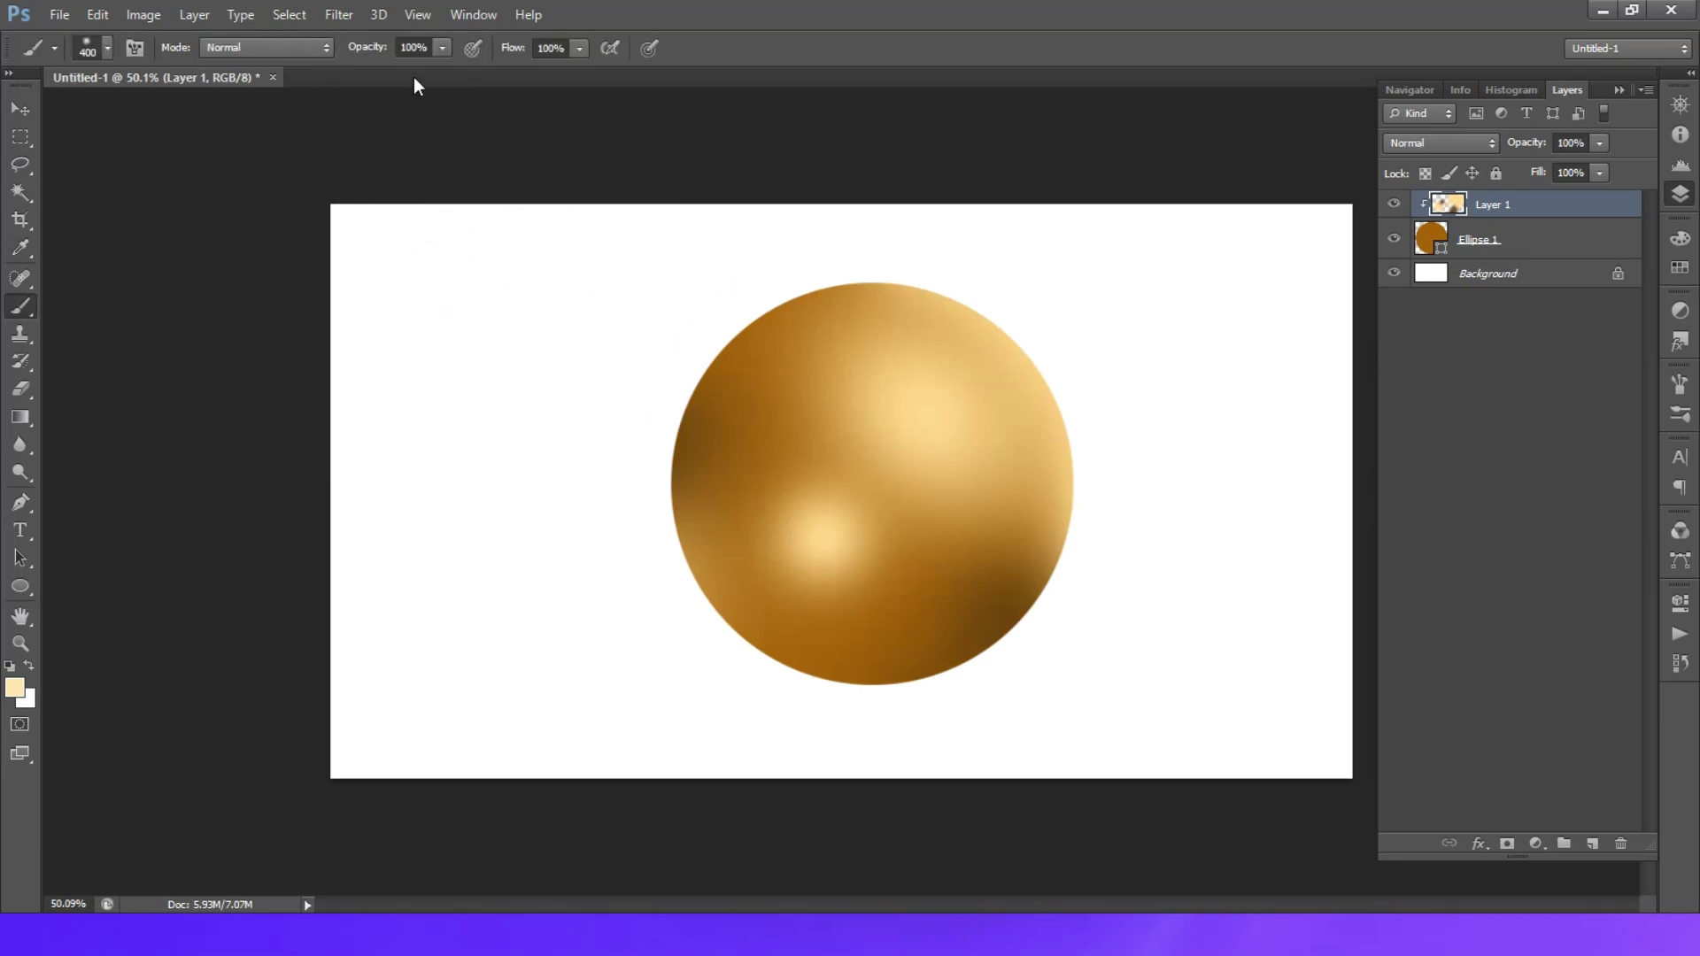
left_click(1002, 502)
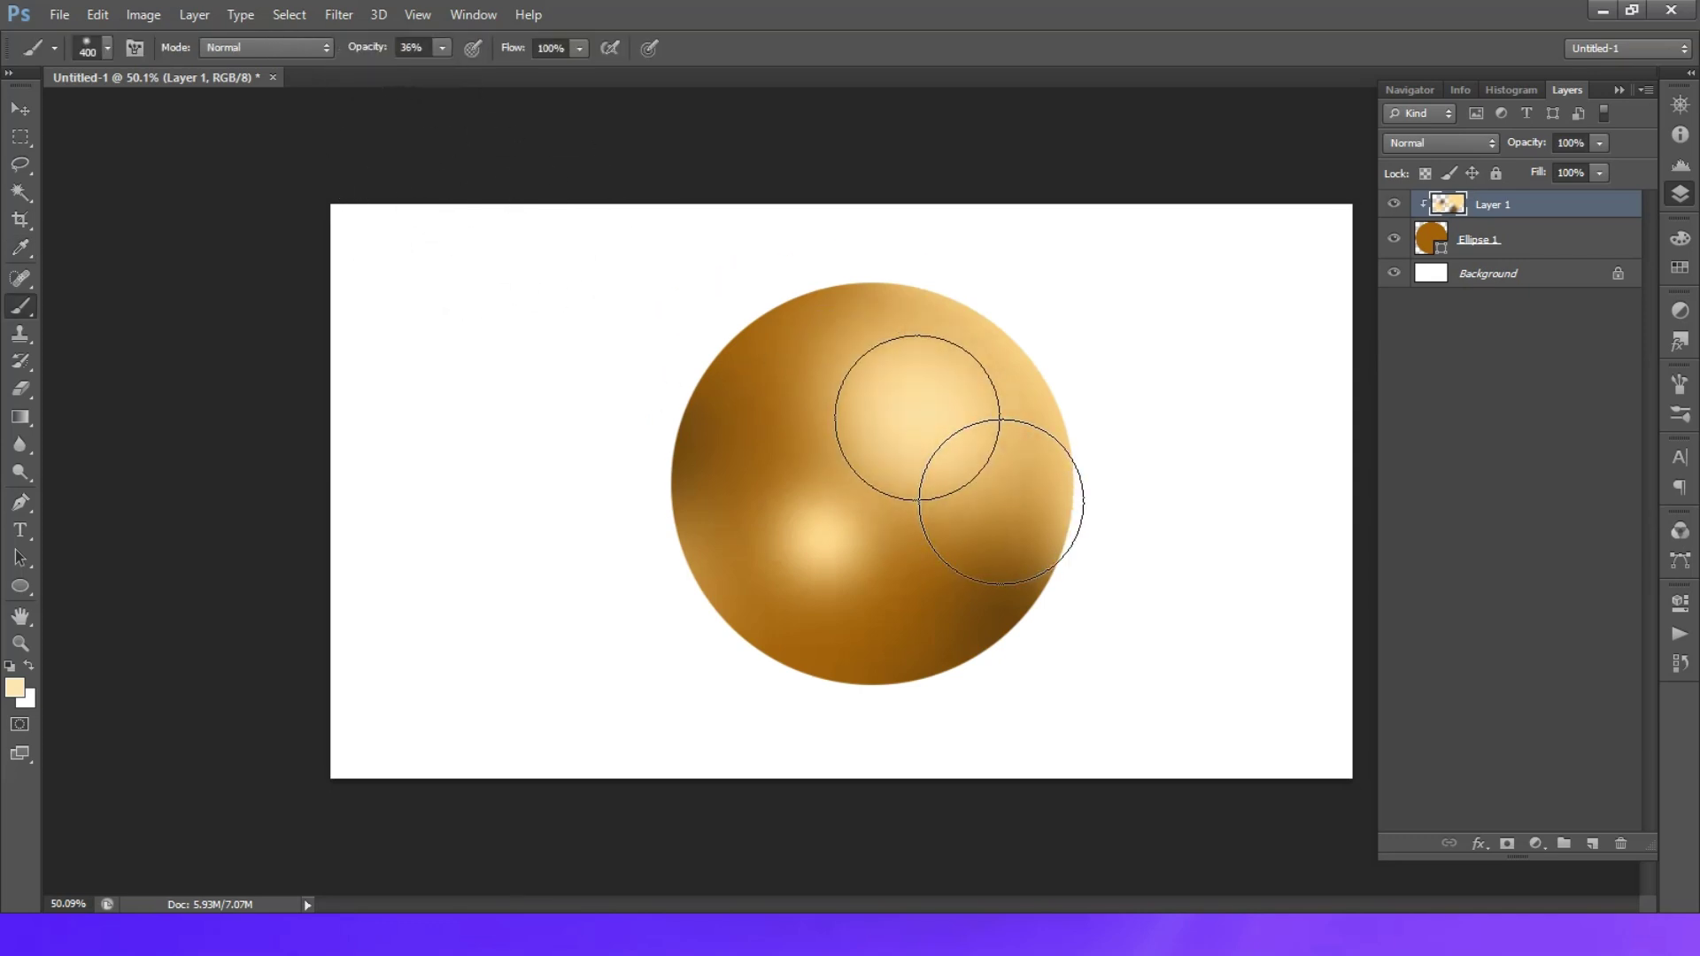
Step: Add a solid colour fill layer in brown 754f1d beneath the sphere
left_click(1454, 475)
left_click(1495, 238)
left_click(1523, 273)
left_click(1531, 848)
left_click(1560, 386)
left_click(1250, 609)
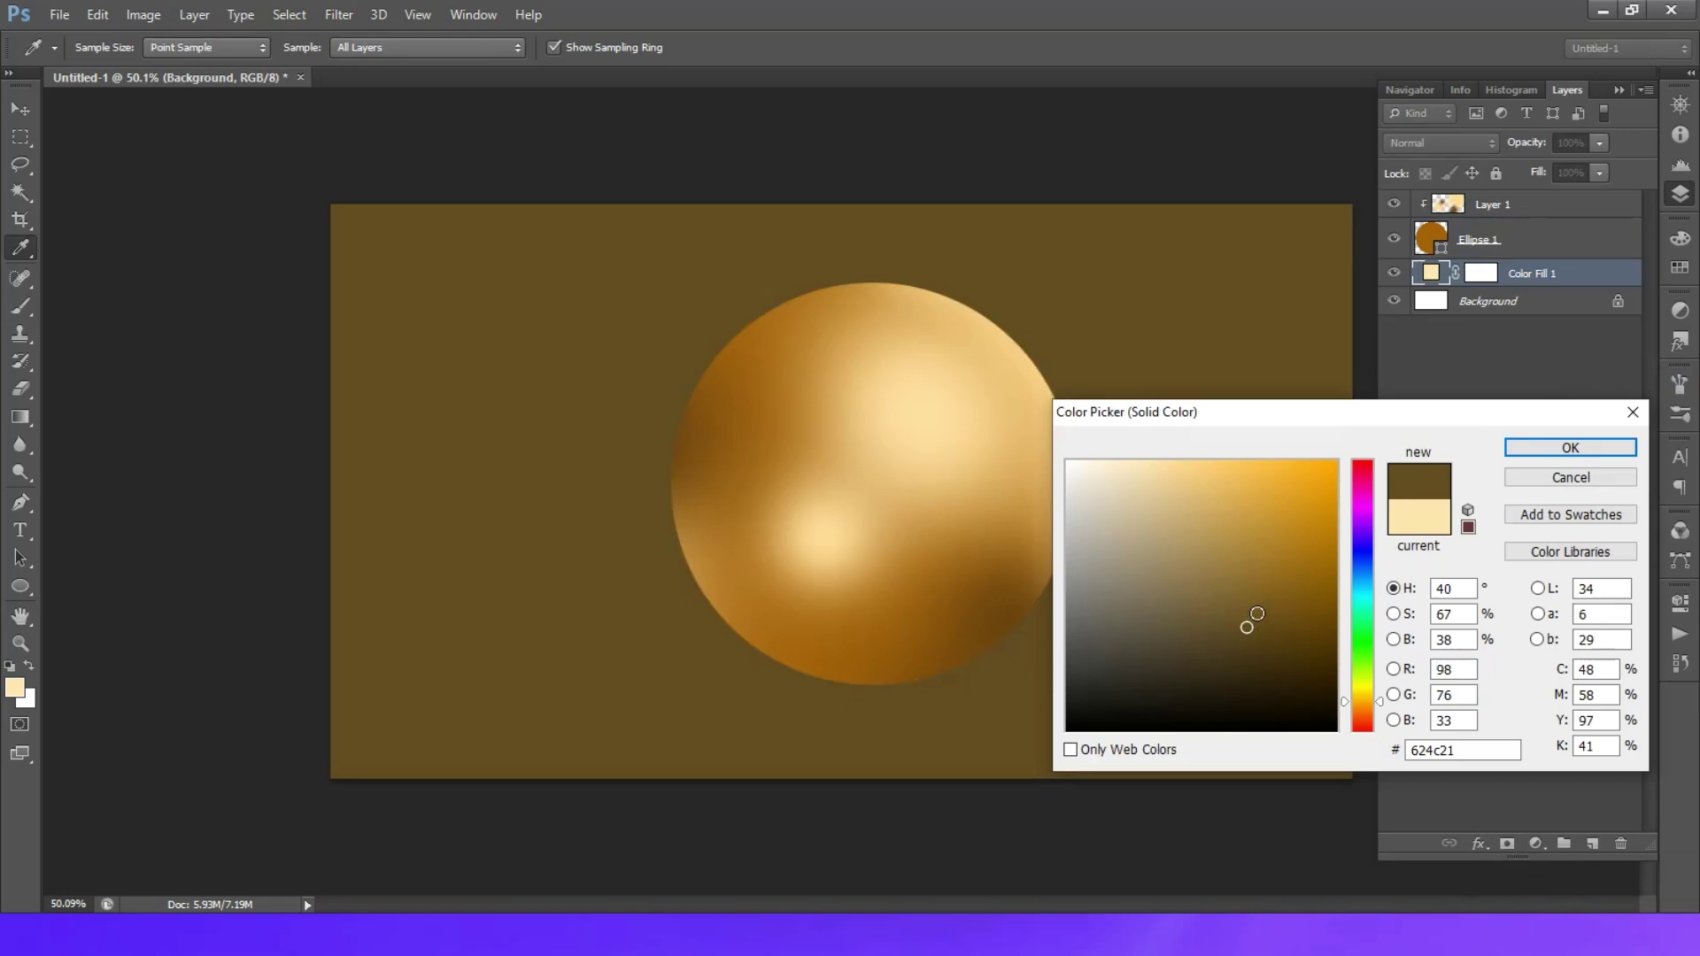
left_click_drag(1355, 698, 1361, 705)
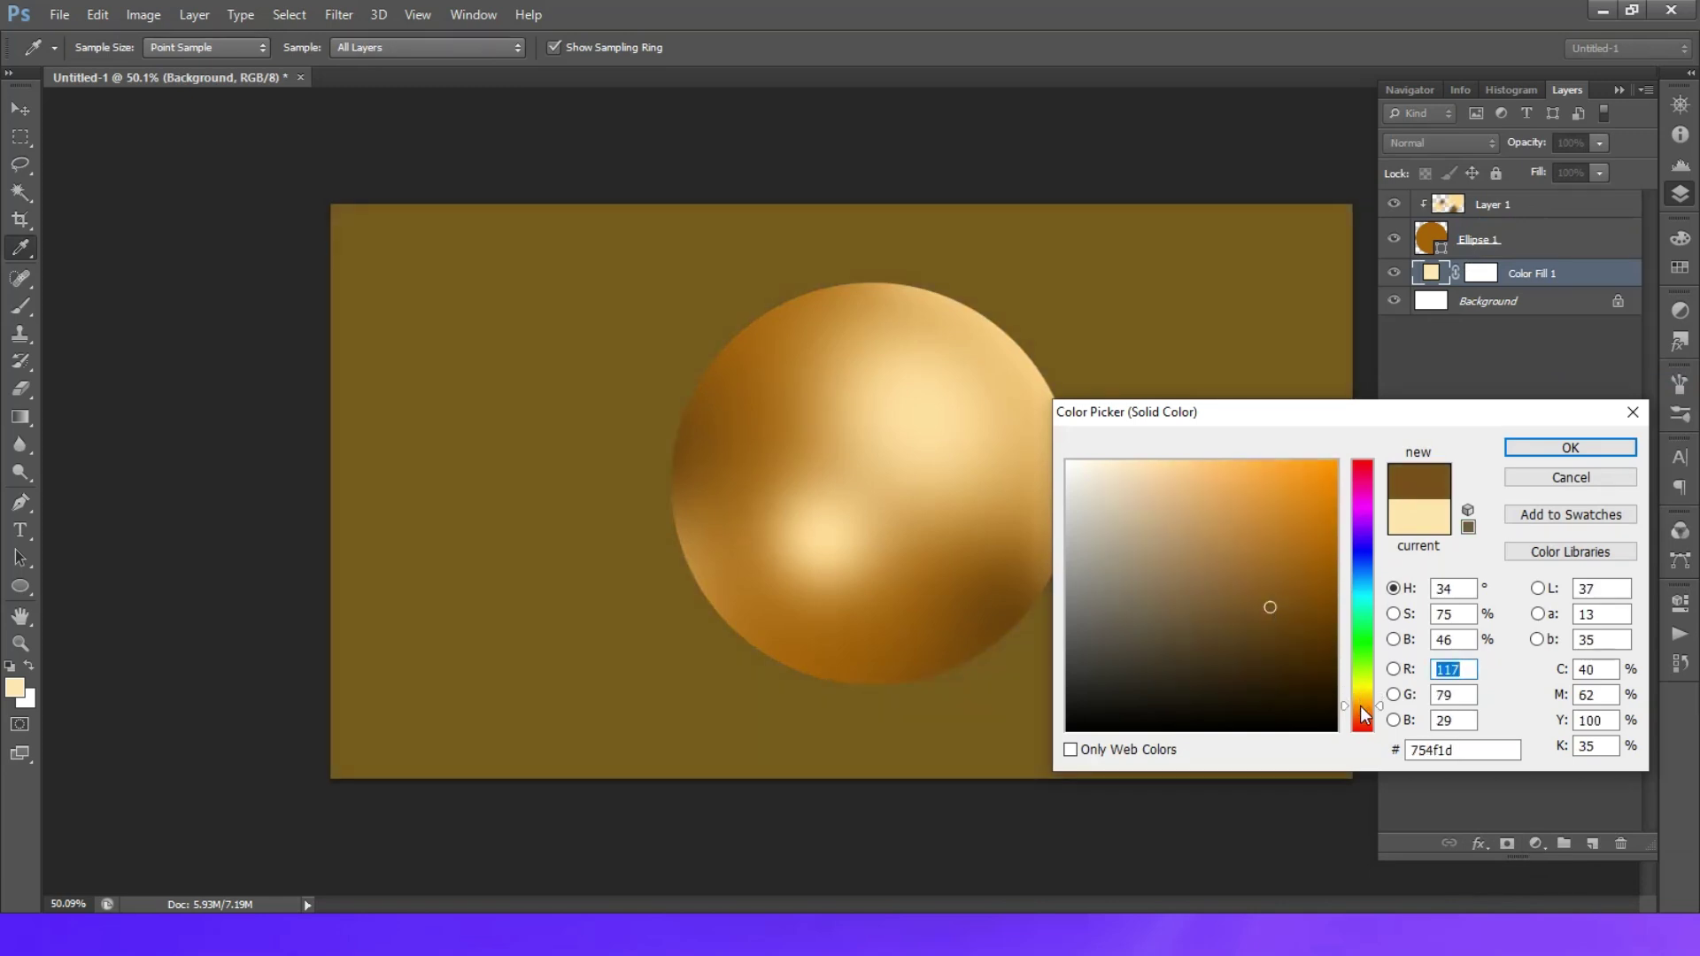
left_click(1538, 448)
Step: Add a layer above the brown fill and paint a soft glow near the canvas's upper right corner with an 1100 px brush
key("b")
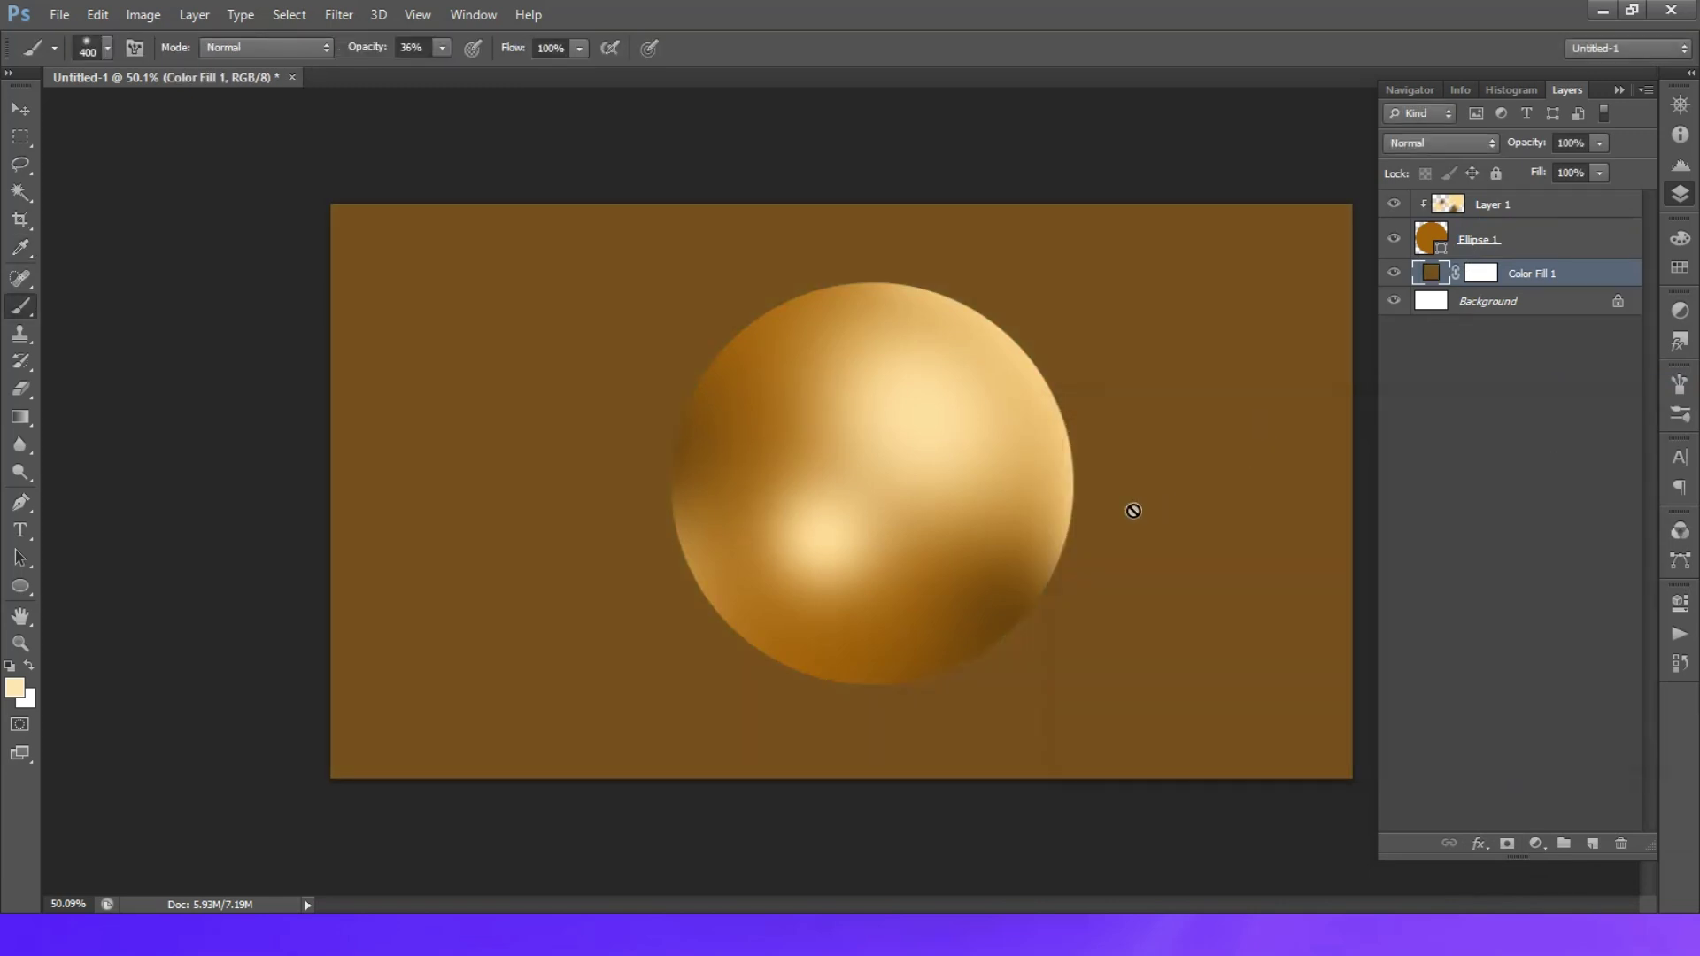
left_click(1594, 844)
key("bracketright")
key("bracketright")
key("bracketright")
key("bracketright")
key("bracketright")
key("bracketright")
key("bracketright")
key("bracketright")
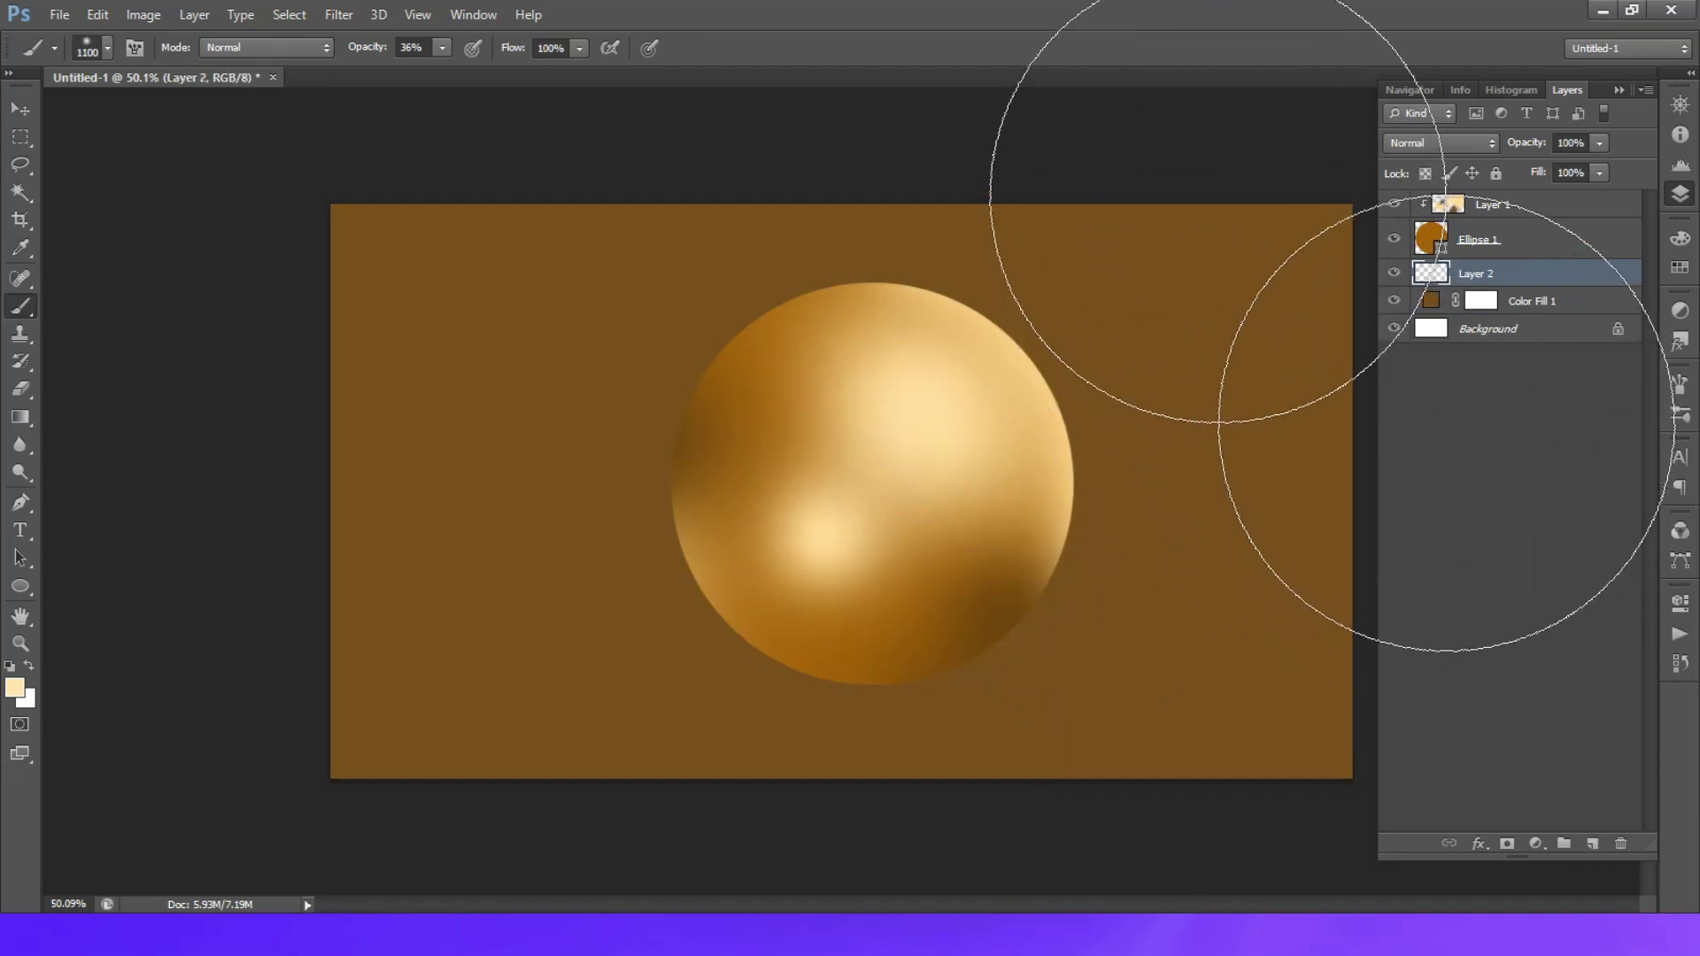
left_click(1152, 208)
left_click(1191, 213)
left_click(1169, 208)
left_click(1195, 230)
left_click(20, 108)
left_click(182, 434)
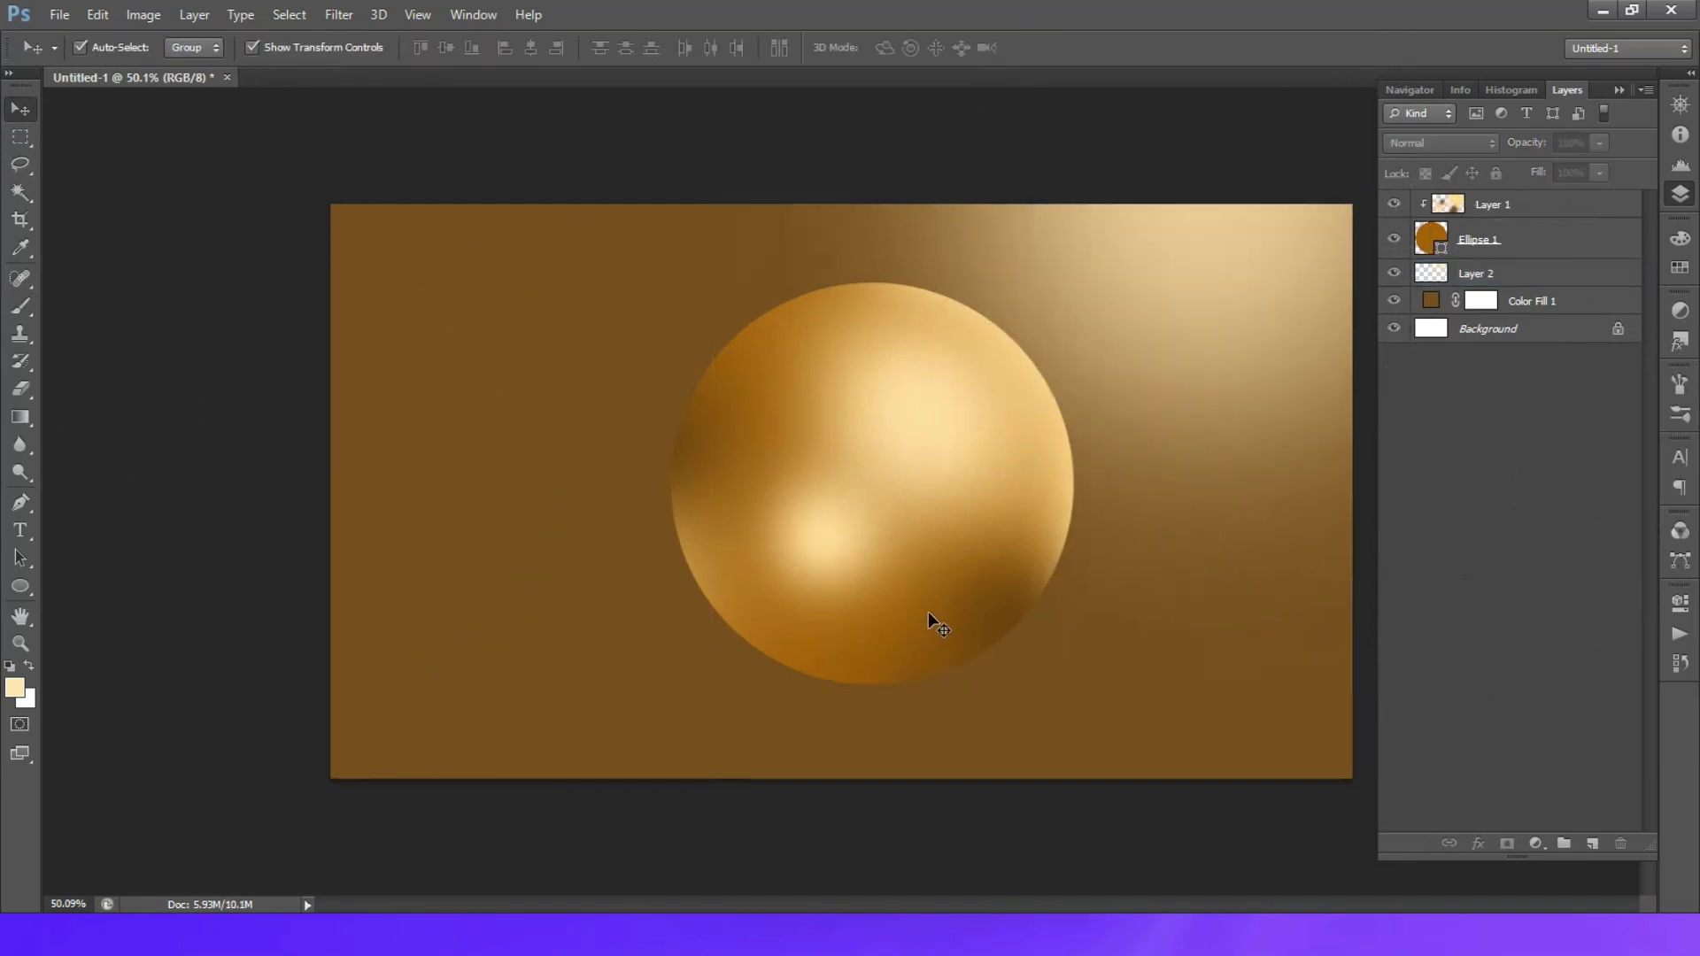
Step: Group the circle with its clipped shading layer and scale the group down near the canvas centre
left_click(1506, 246)
left_click(1507, 223, "shift")
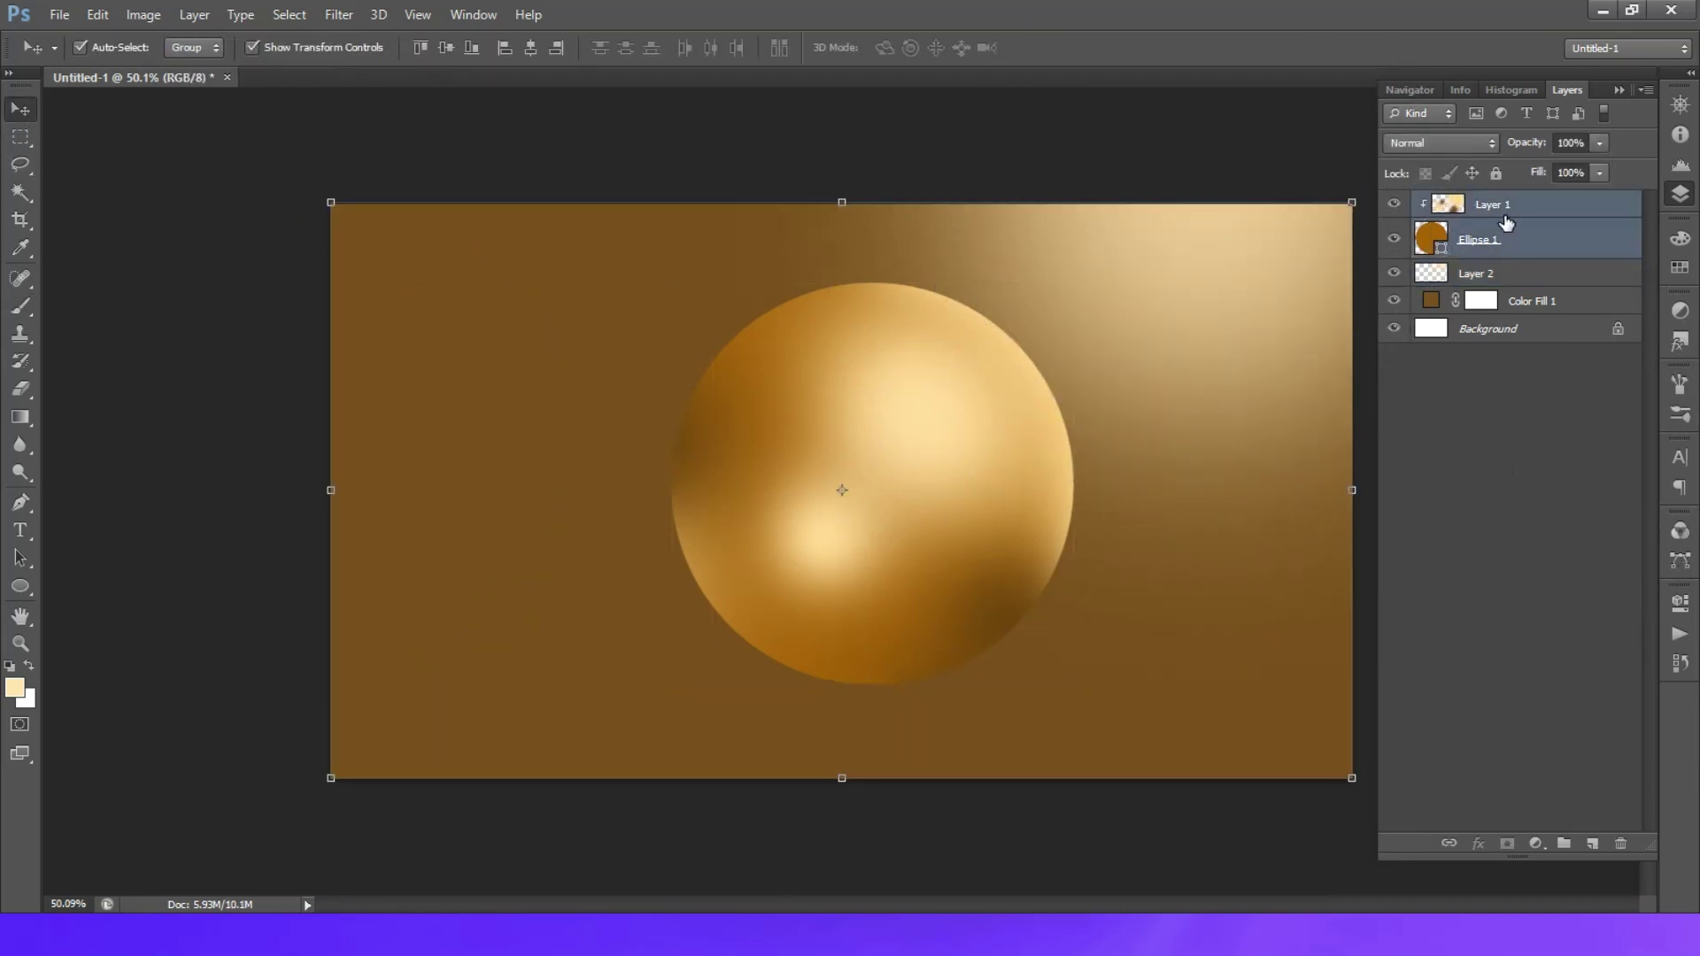
key("ctrl+g")
left_click_drag(832, 589, 895, 576)
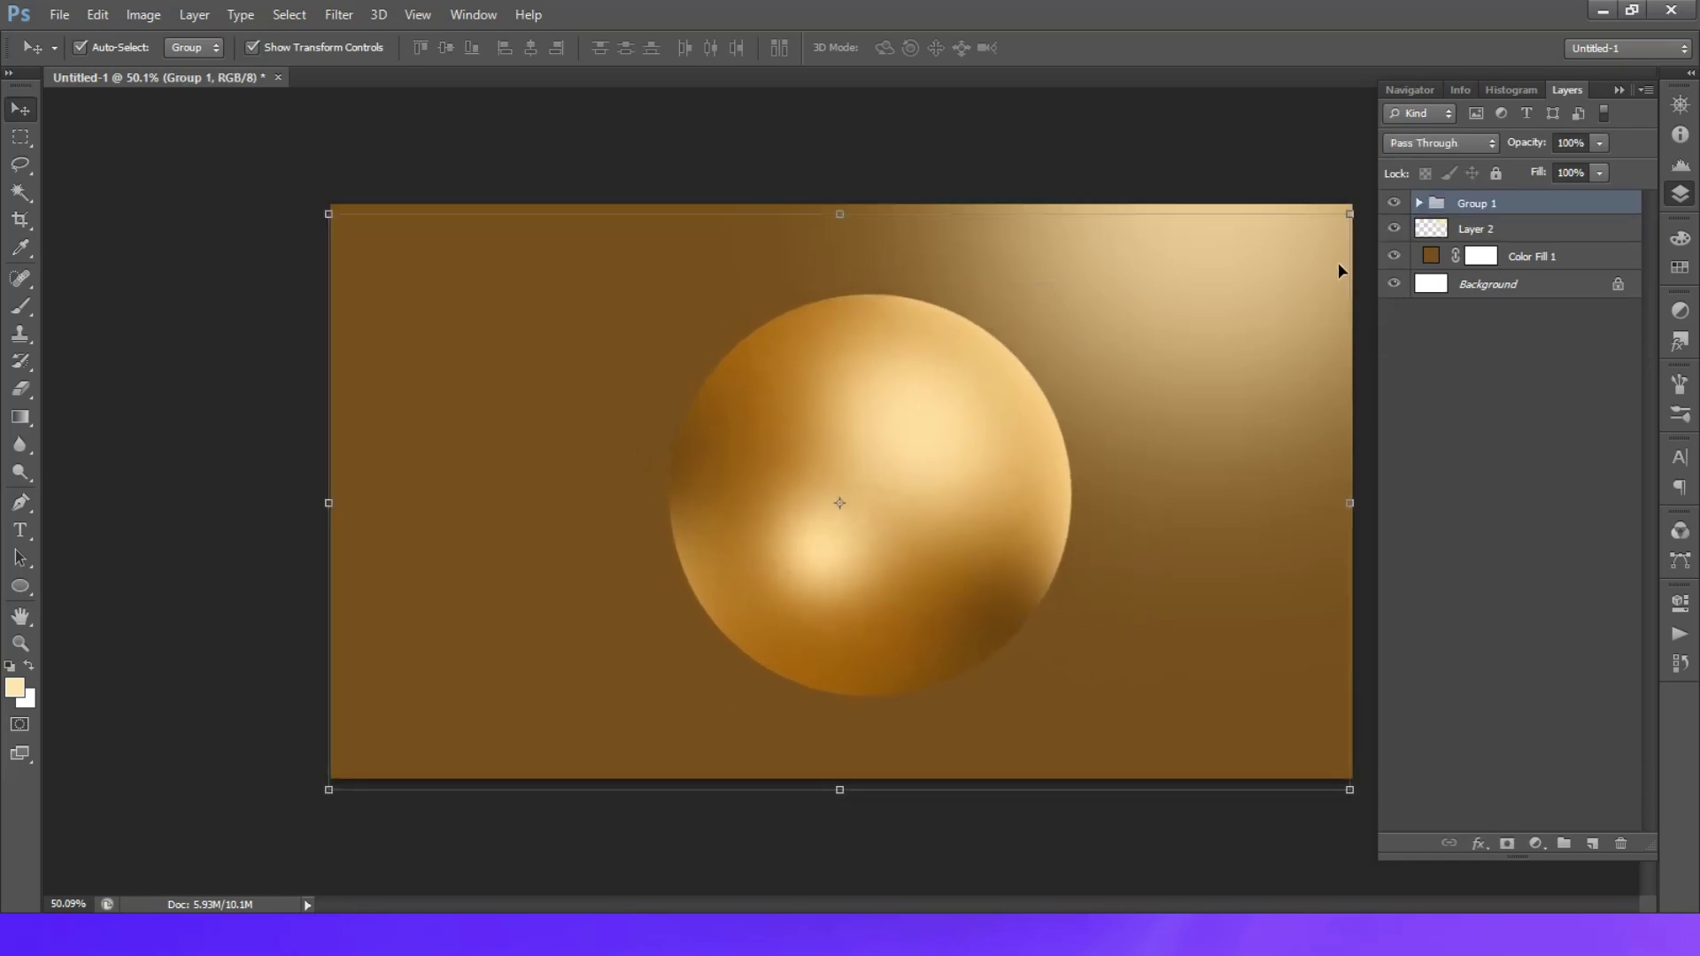
left_click_drag(1355, 219, 1268, 260)
key("Return")
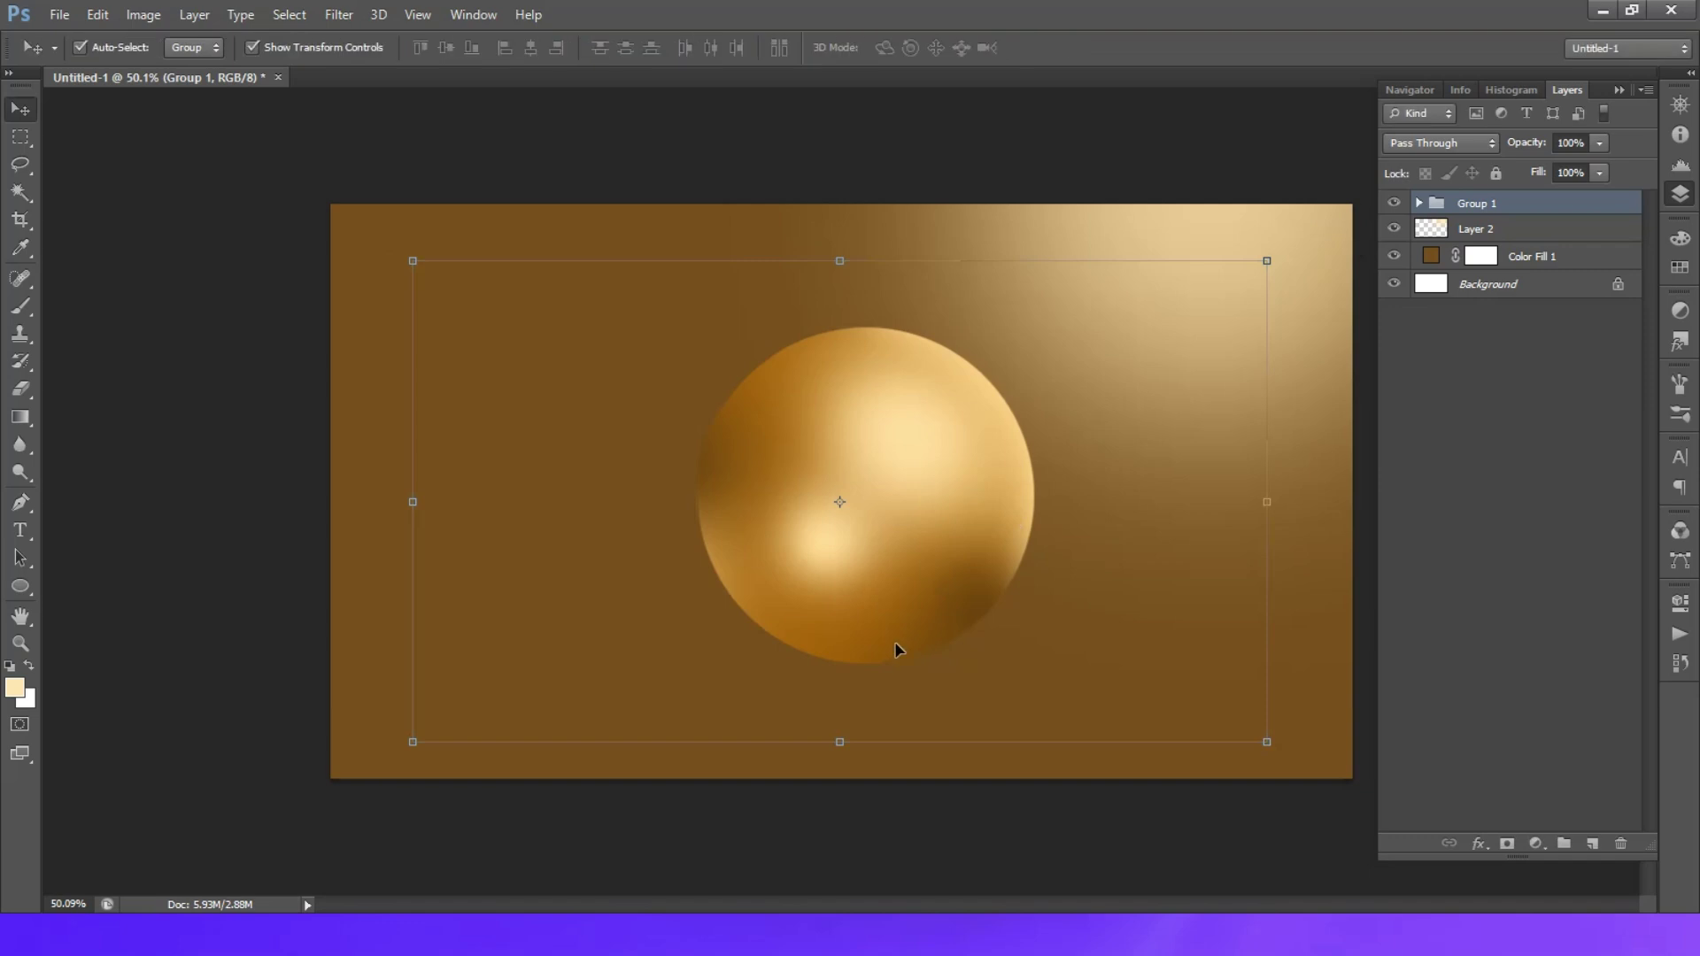
Step: Shift the background glow slightly up and towards the upper right corner, and select the Background layer
left_click(1475, 498)
left_click(1539, 256)
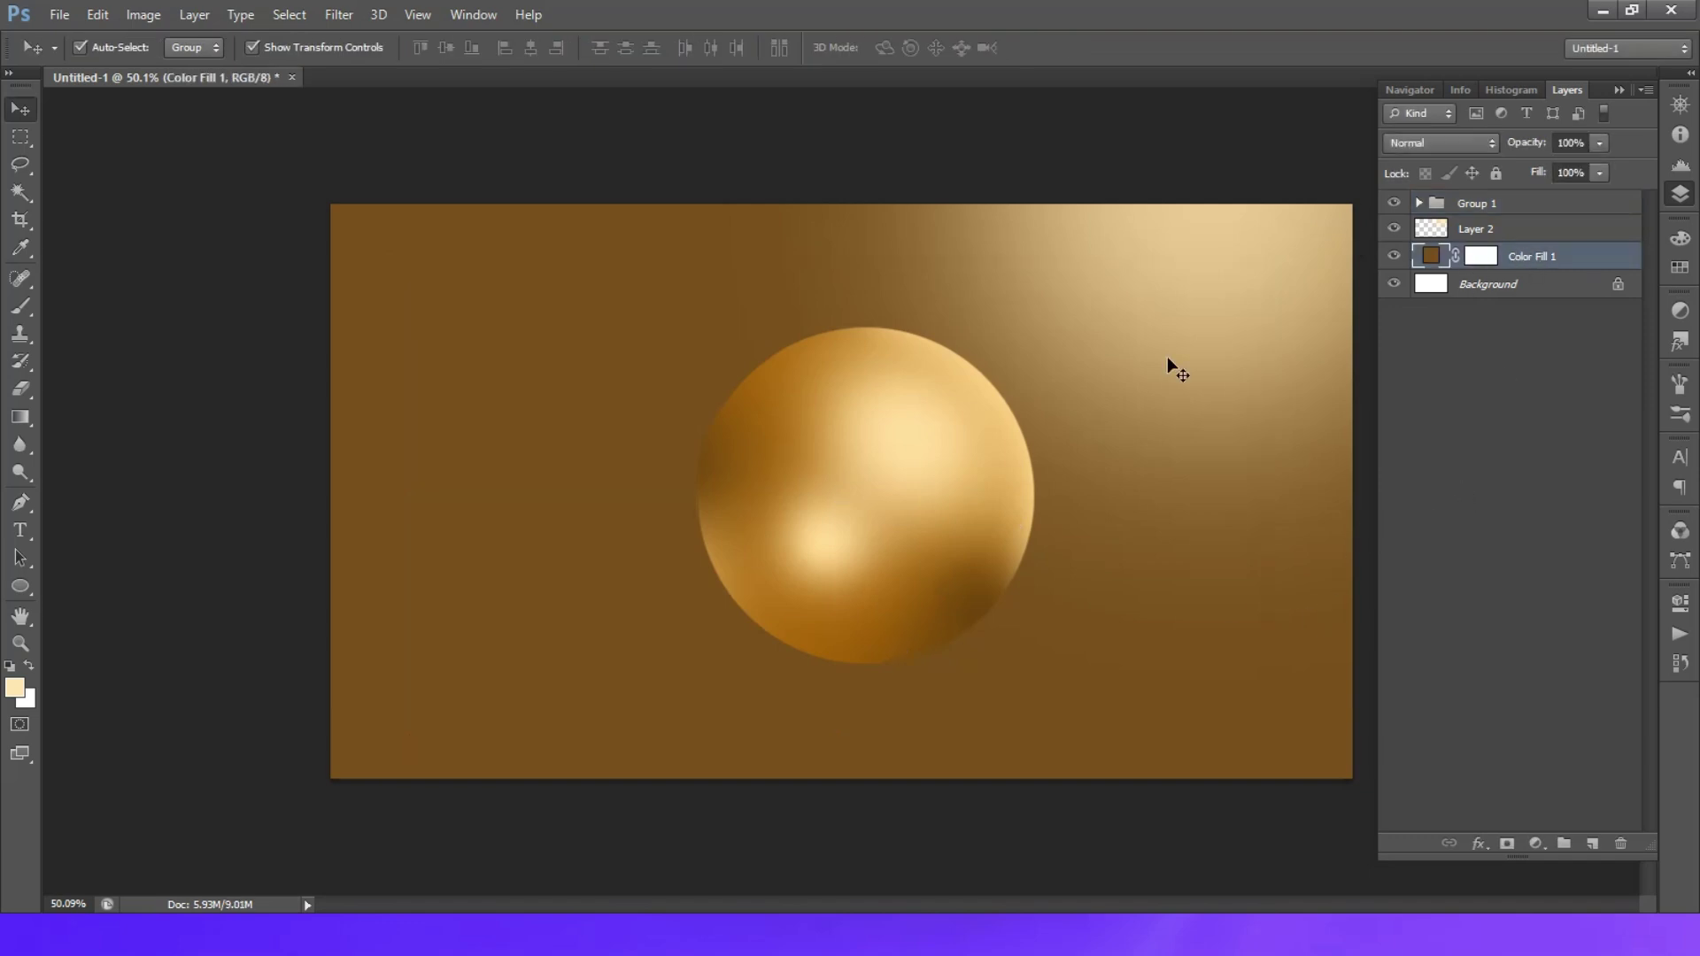
left_click(1165, 277)
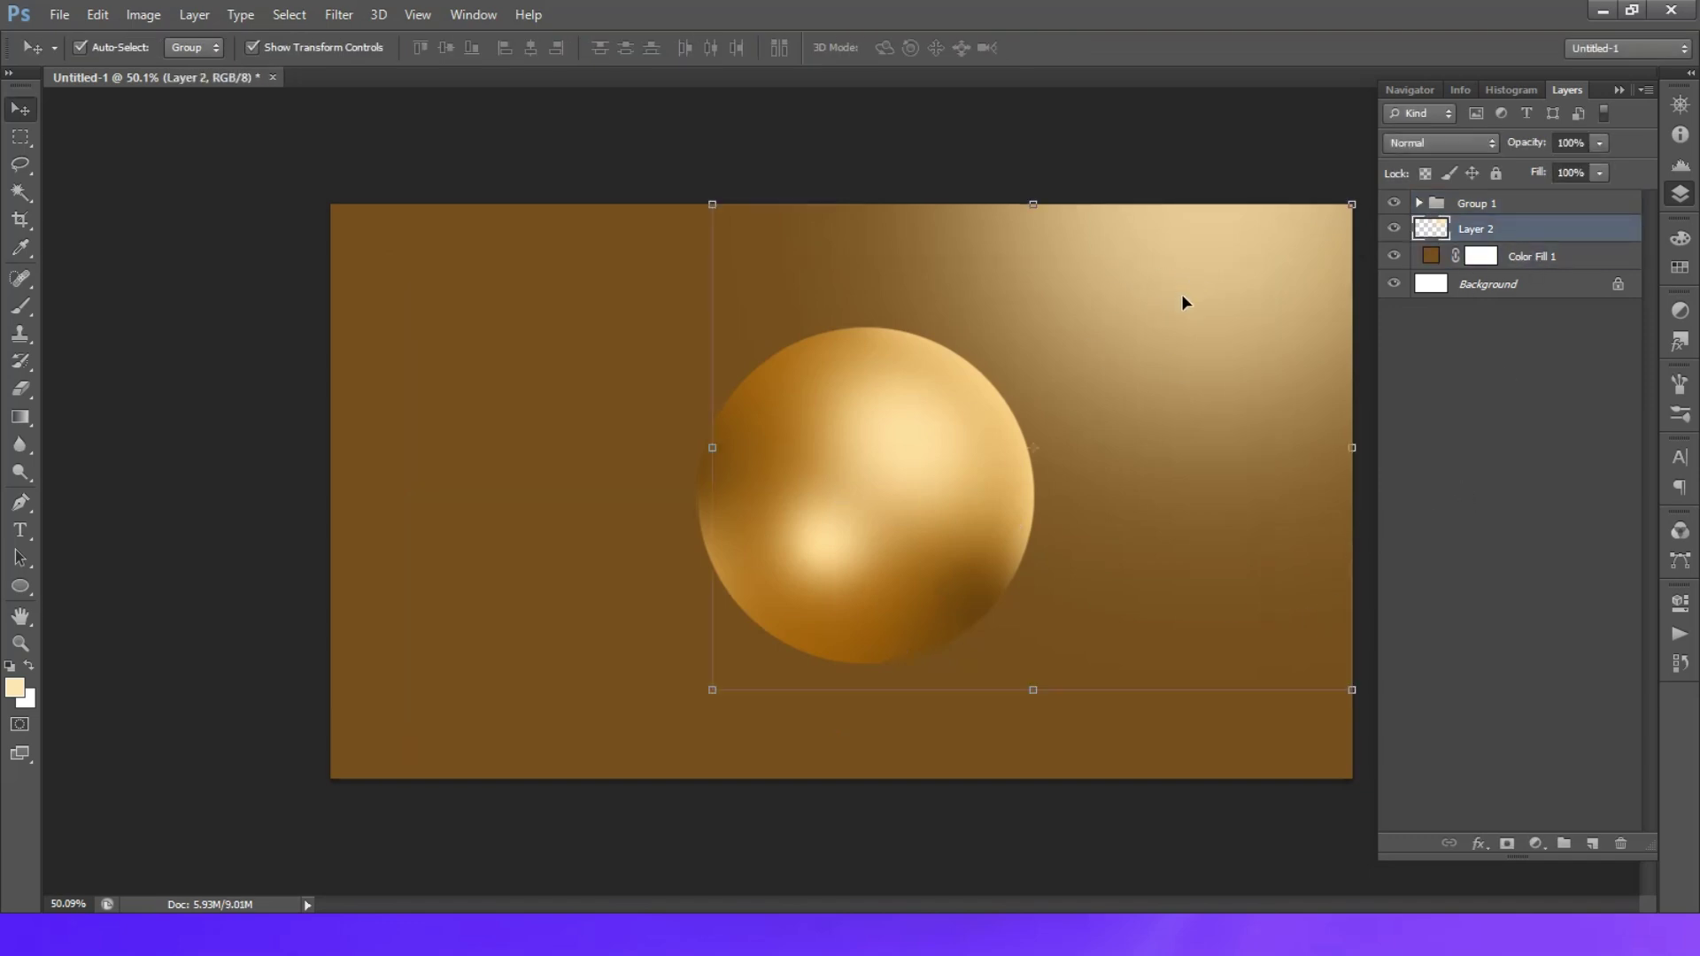
left_click_drag(1185, 303, 1206, 259)
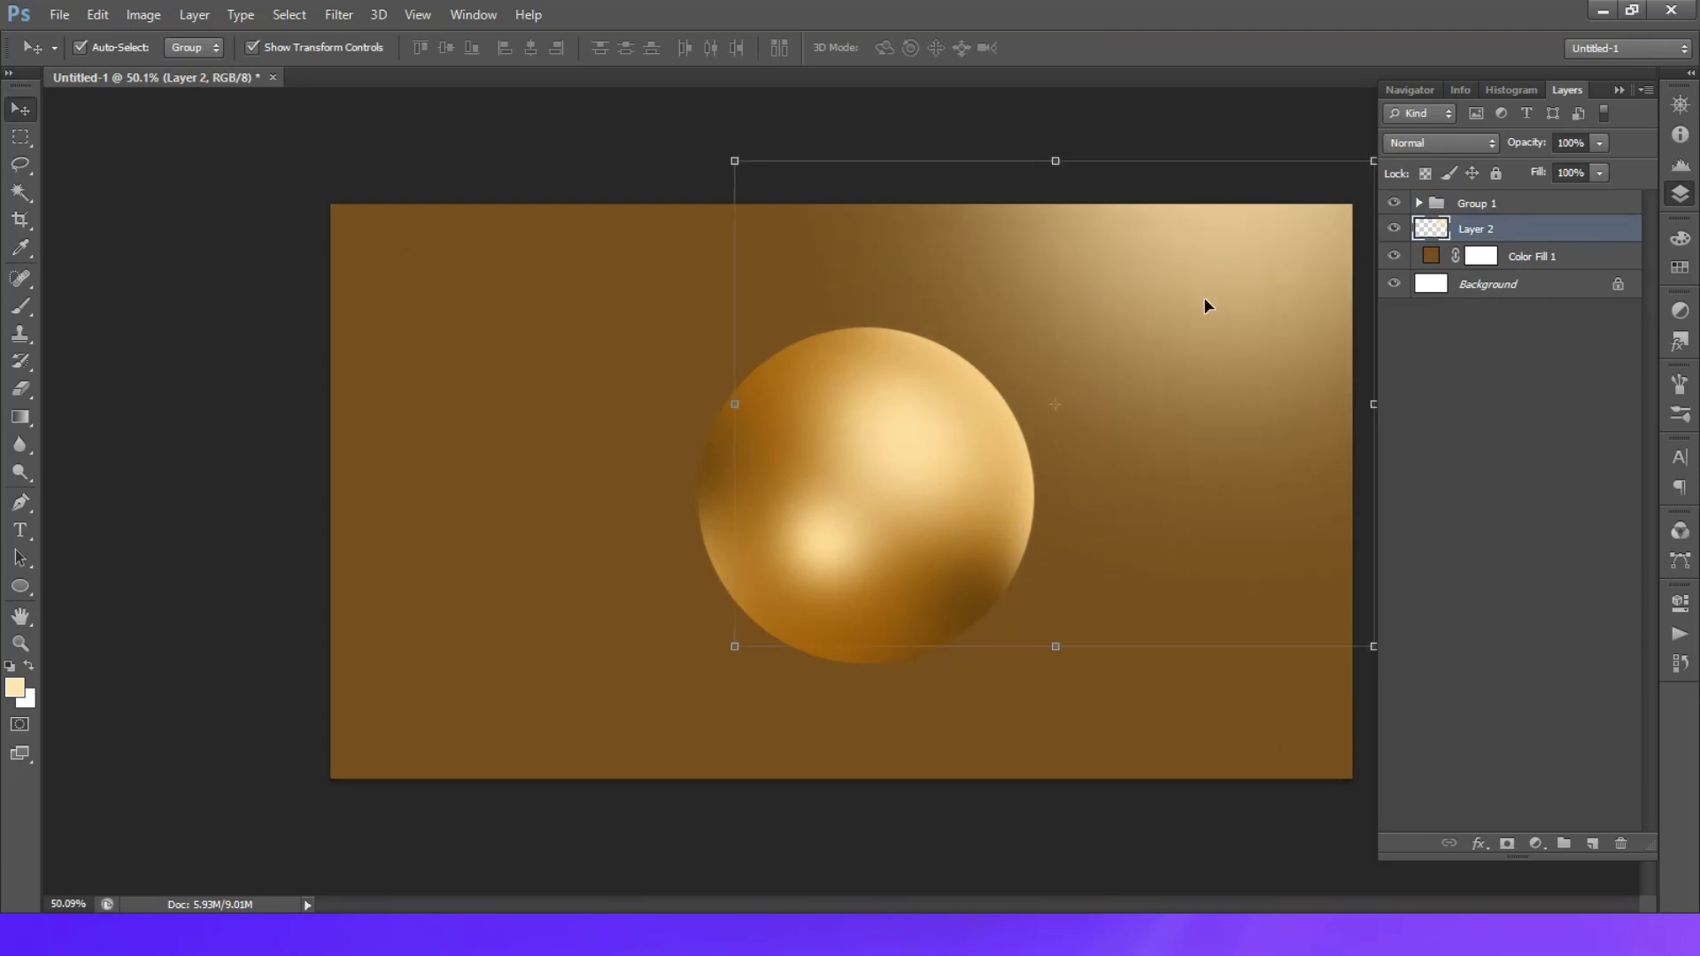
left_click(1501, 437)
left_click(1522, 286)
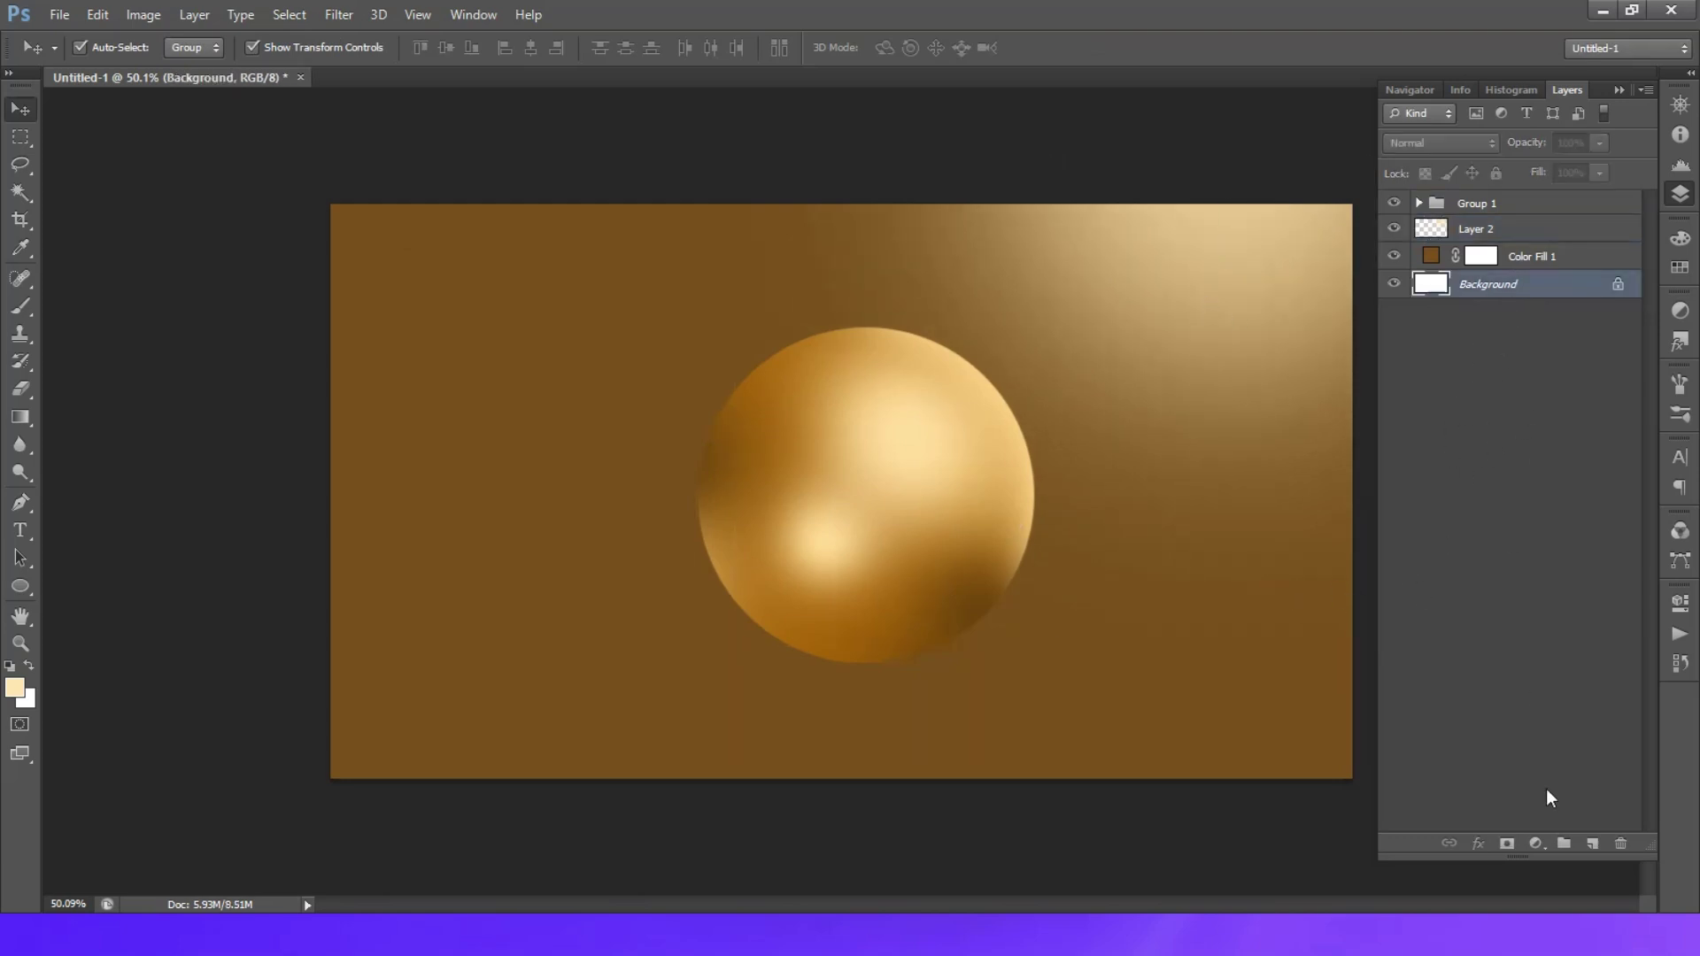
left_click(1550, 268)
left_click(1592, 843)
key("b")
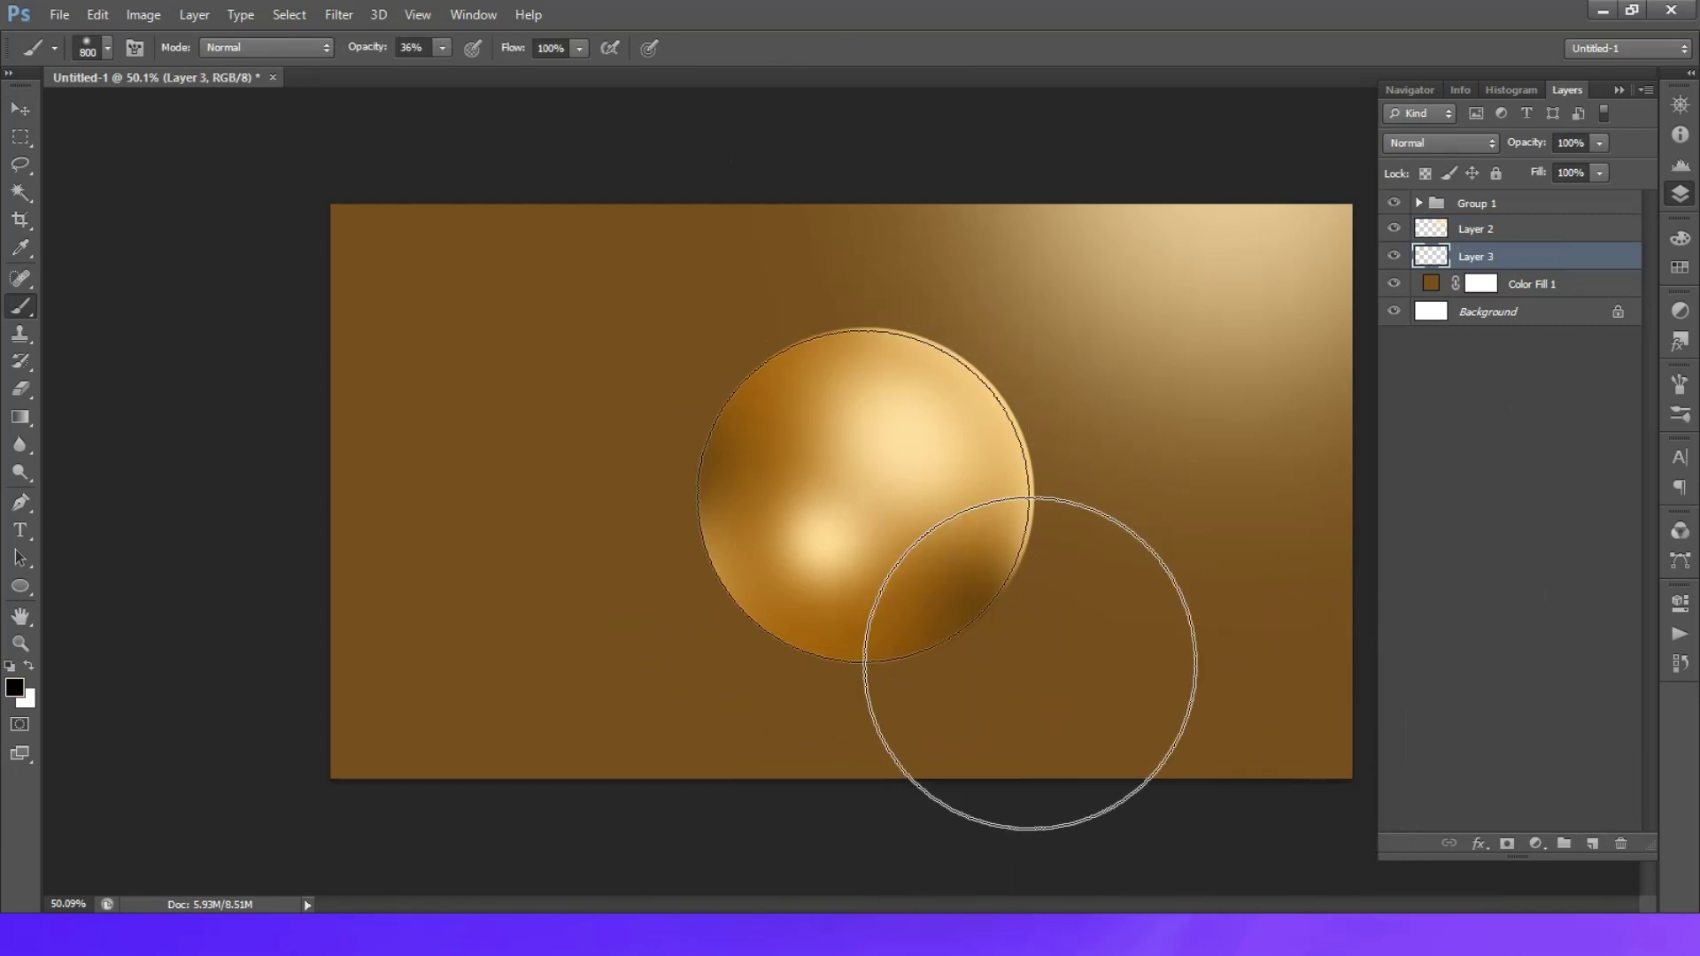
key("ctrl+d")
key("v")
left_click_drag(873, 211, 873, 664)
mouse_move(912, 736)
left_mouse_down()
mouse_move(916, 684)
mouse_move(931, 719)
left_mouse_up()
key("Return")
key("Delete")
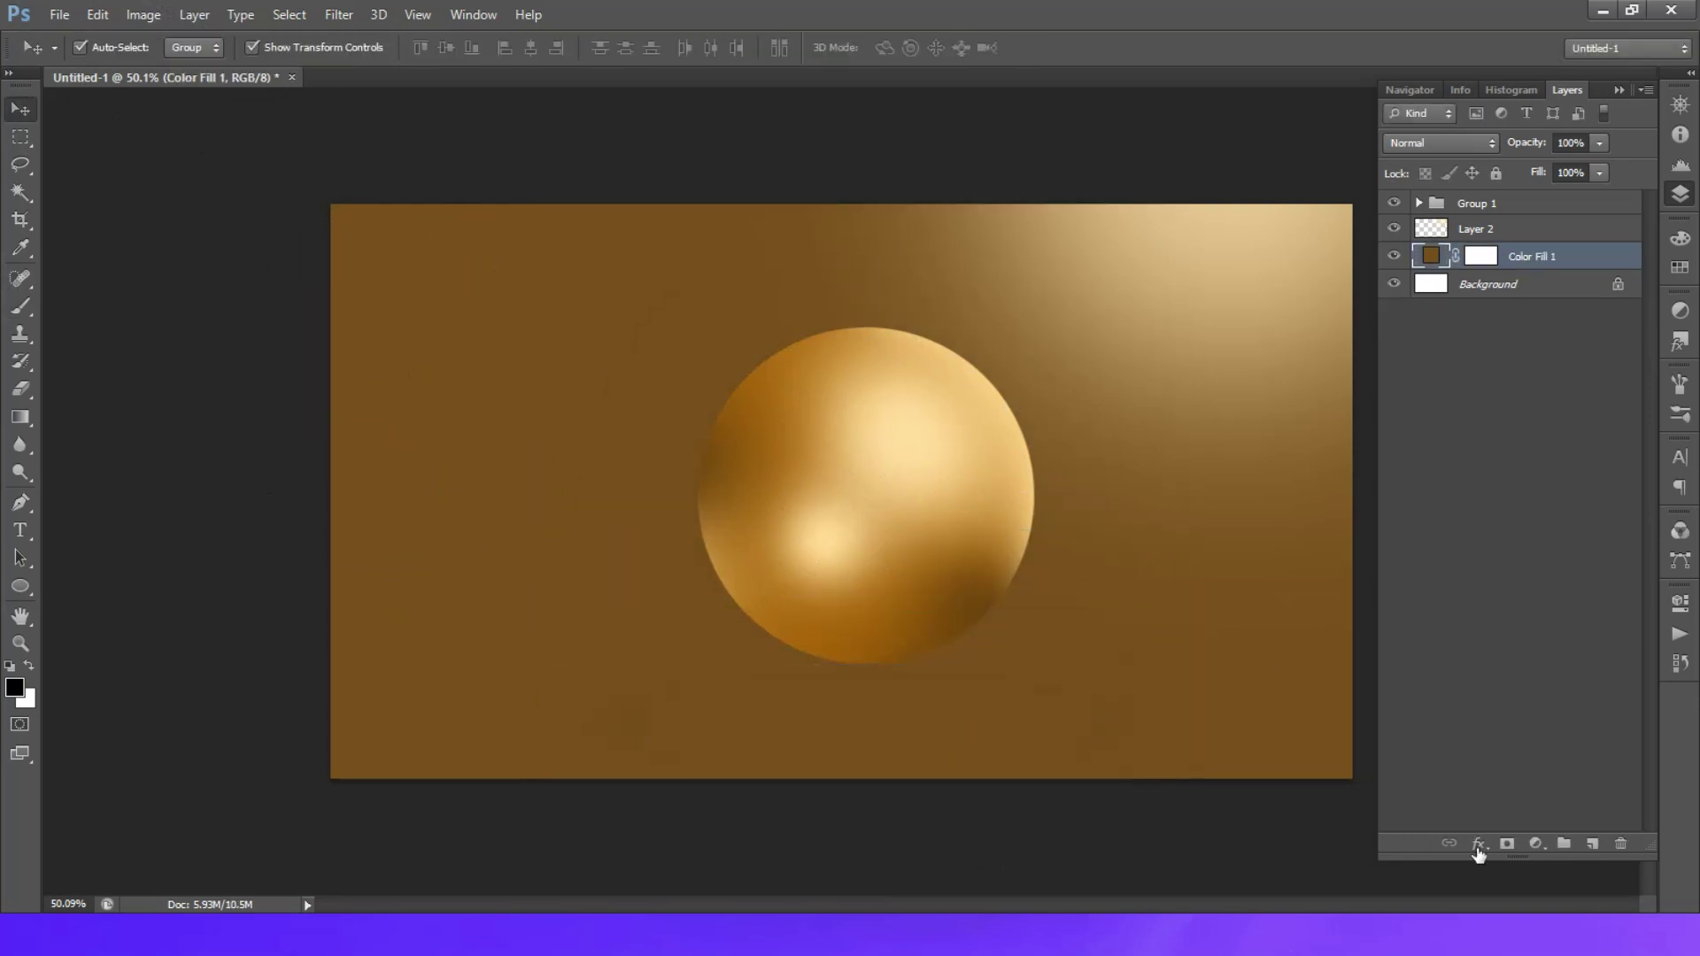
Step: Add a layer above the brown fill, dab black behind the sphere with an 800 px soft brush at 100% opacity, and flatten it into a ground shadow
left_click(1591, 846)
key("b")
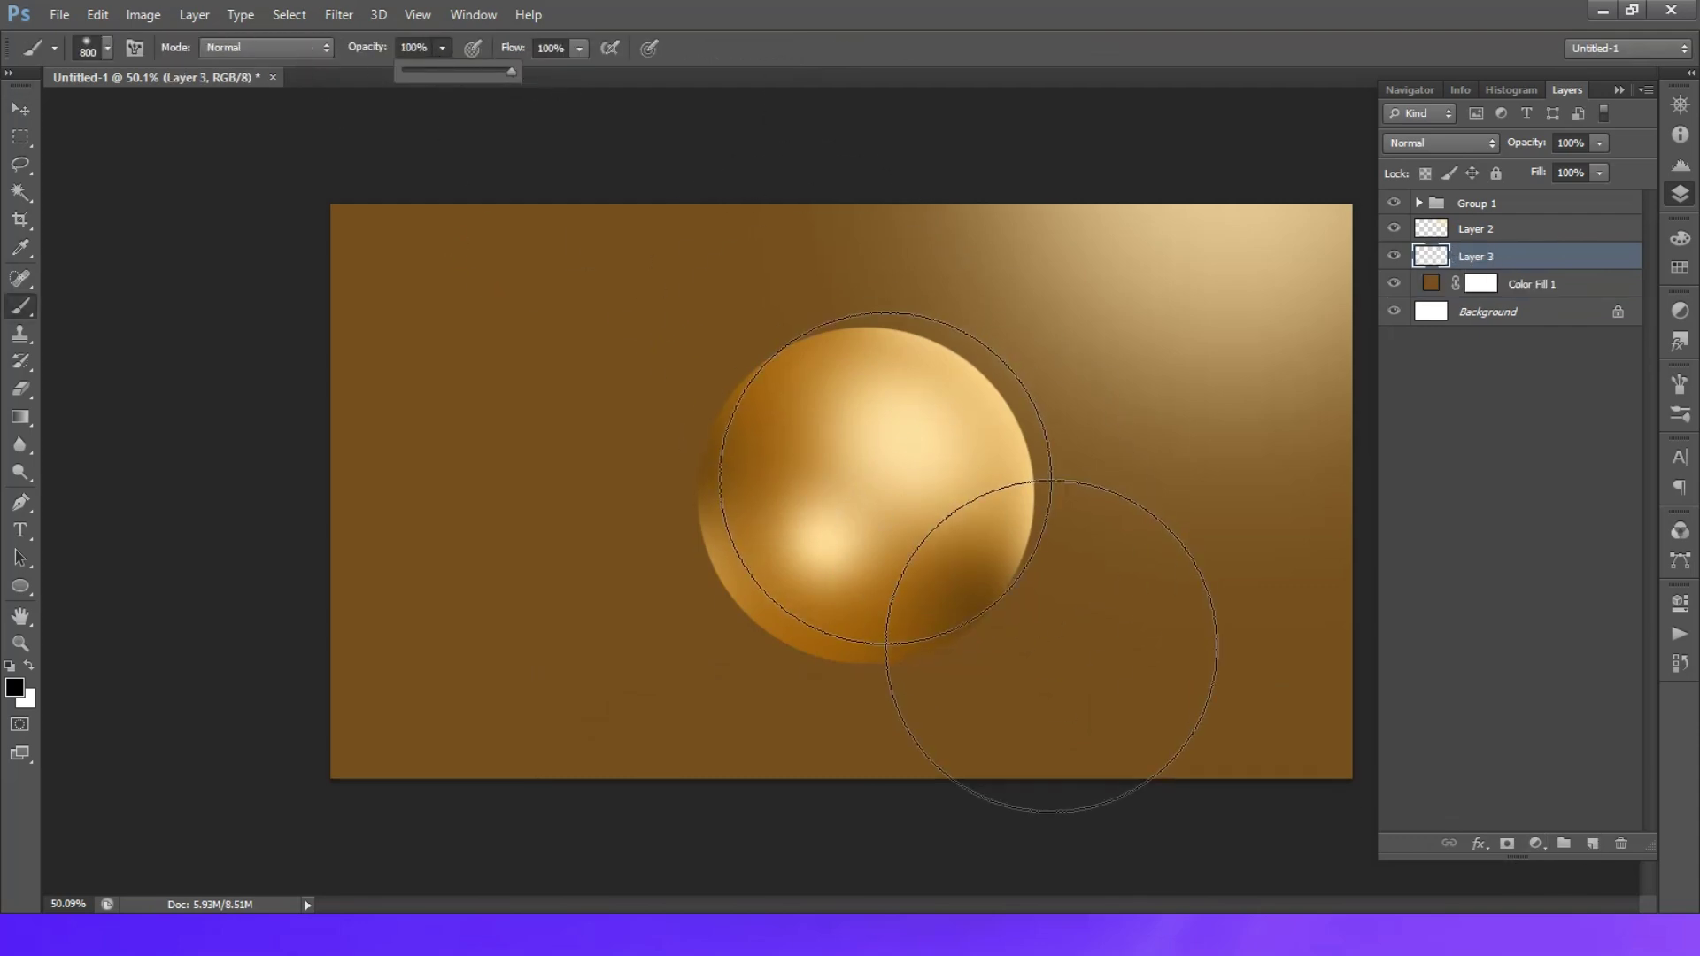
left_click(839, 484)
key("ctrl+t")
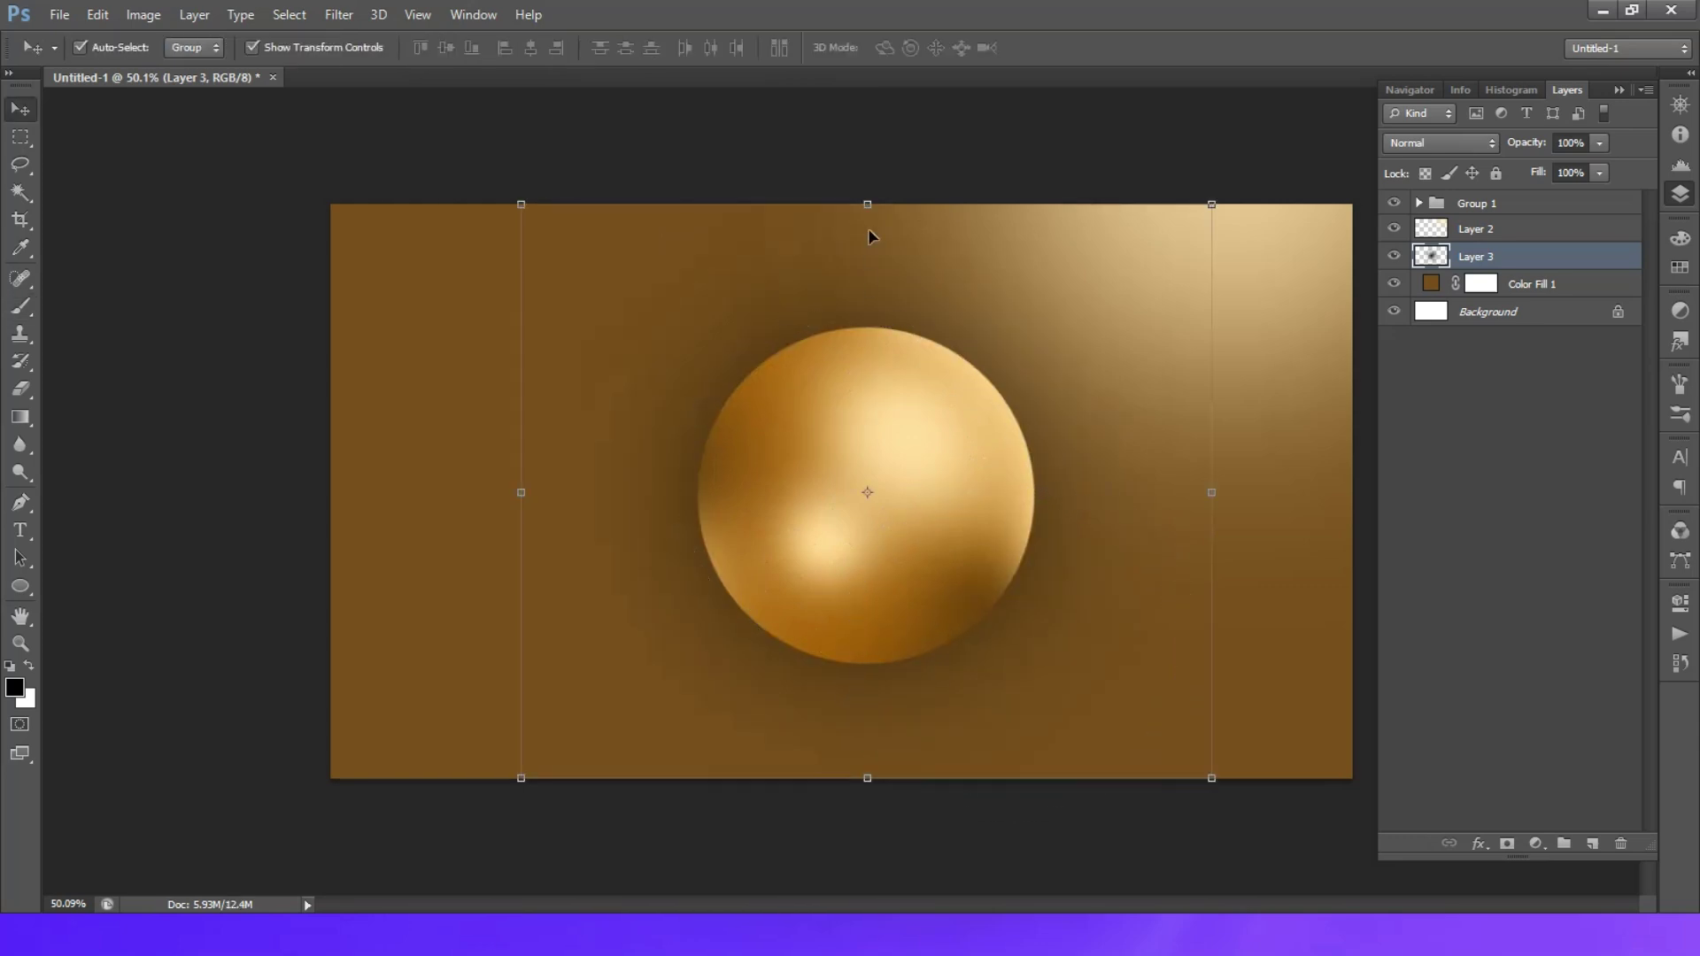
mouse_move(881, 205)
left_mouse_down()
mouse_move(916, 709)
mouse_move(914, 634)
left_mouse_up()
key("Return")
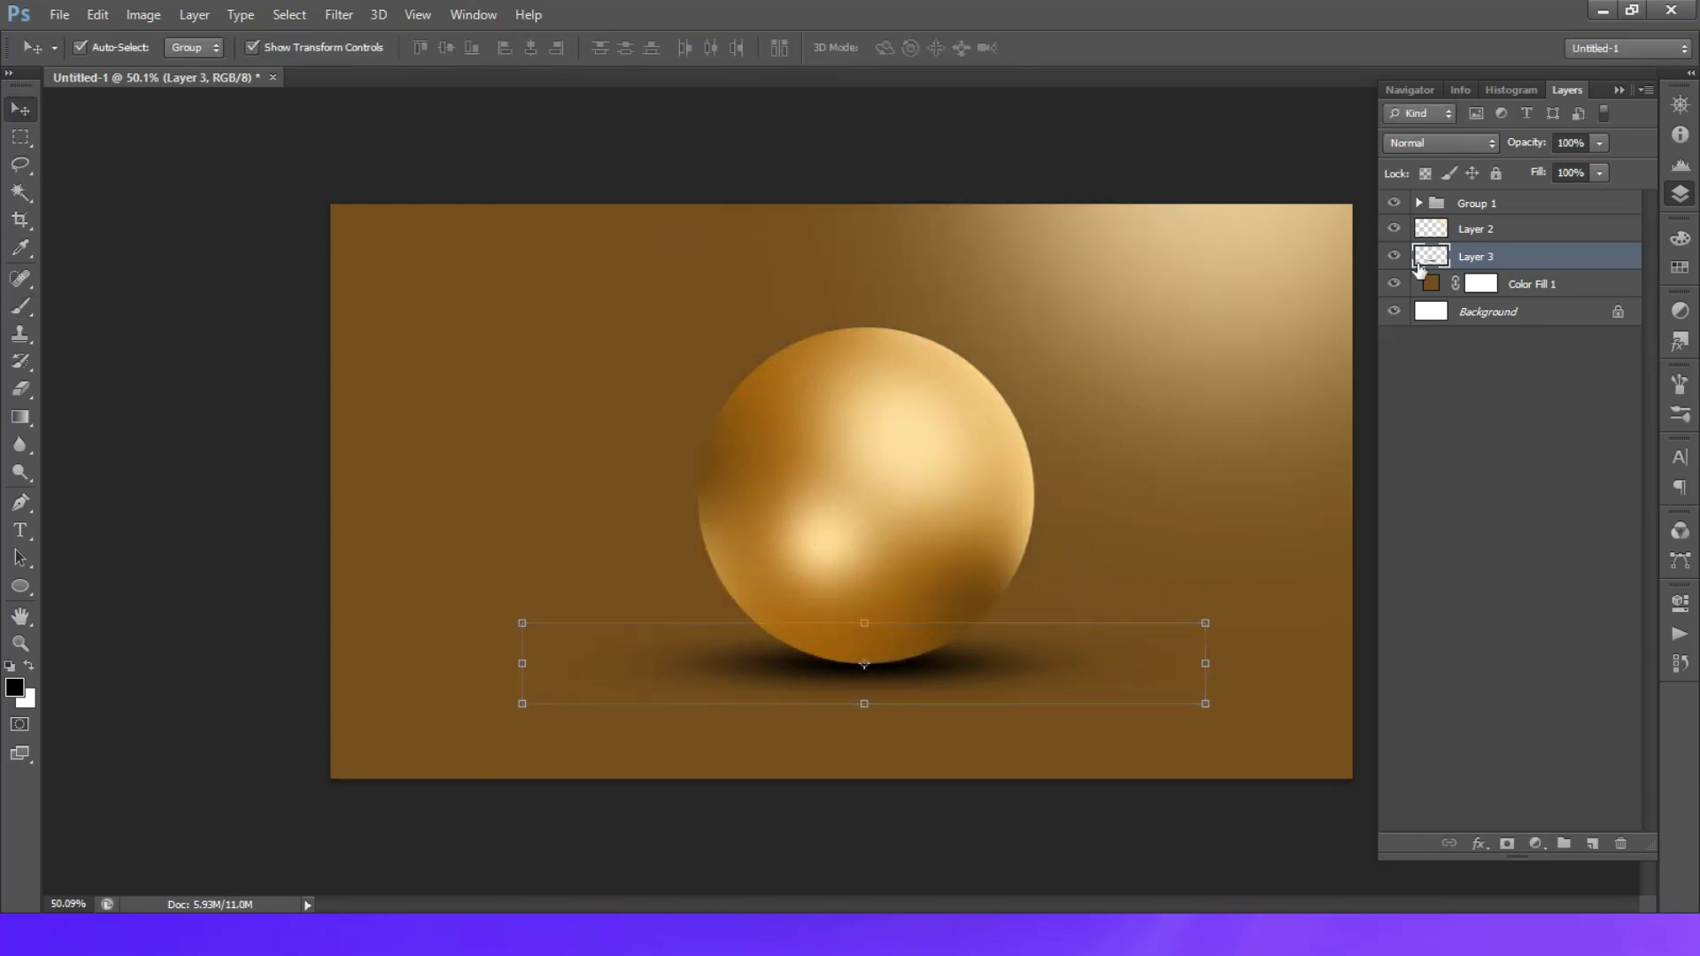
left_click(1410, 145)
left_click(1417, 232)
left_click(1495, 408)
left_click(871, 532)
Step: Add a new layer above the shading layer inside the sphere group and clip it to the circle
left_click(1419, 204)
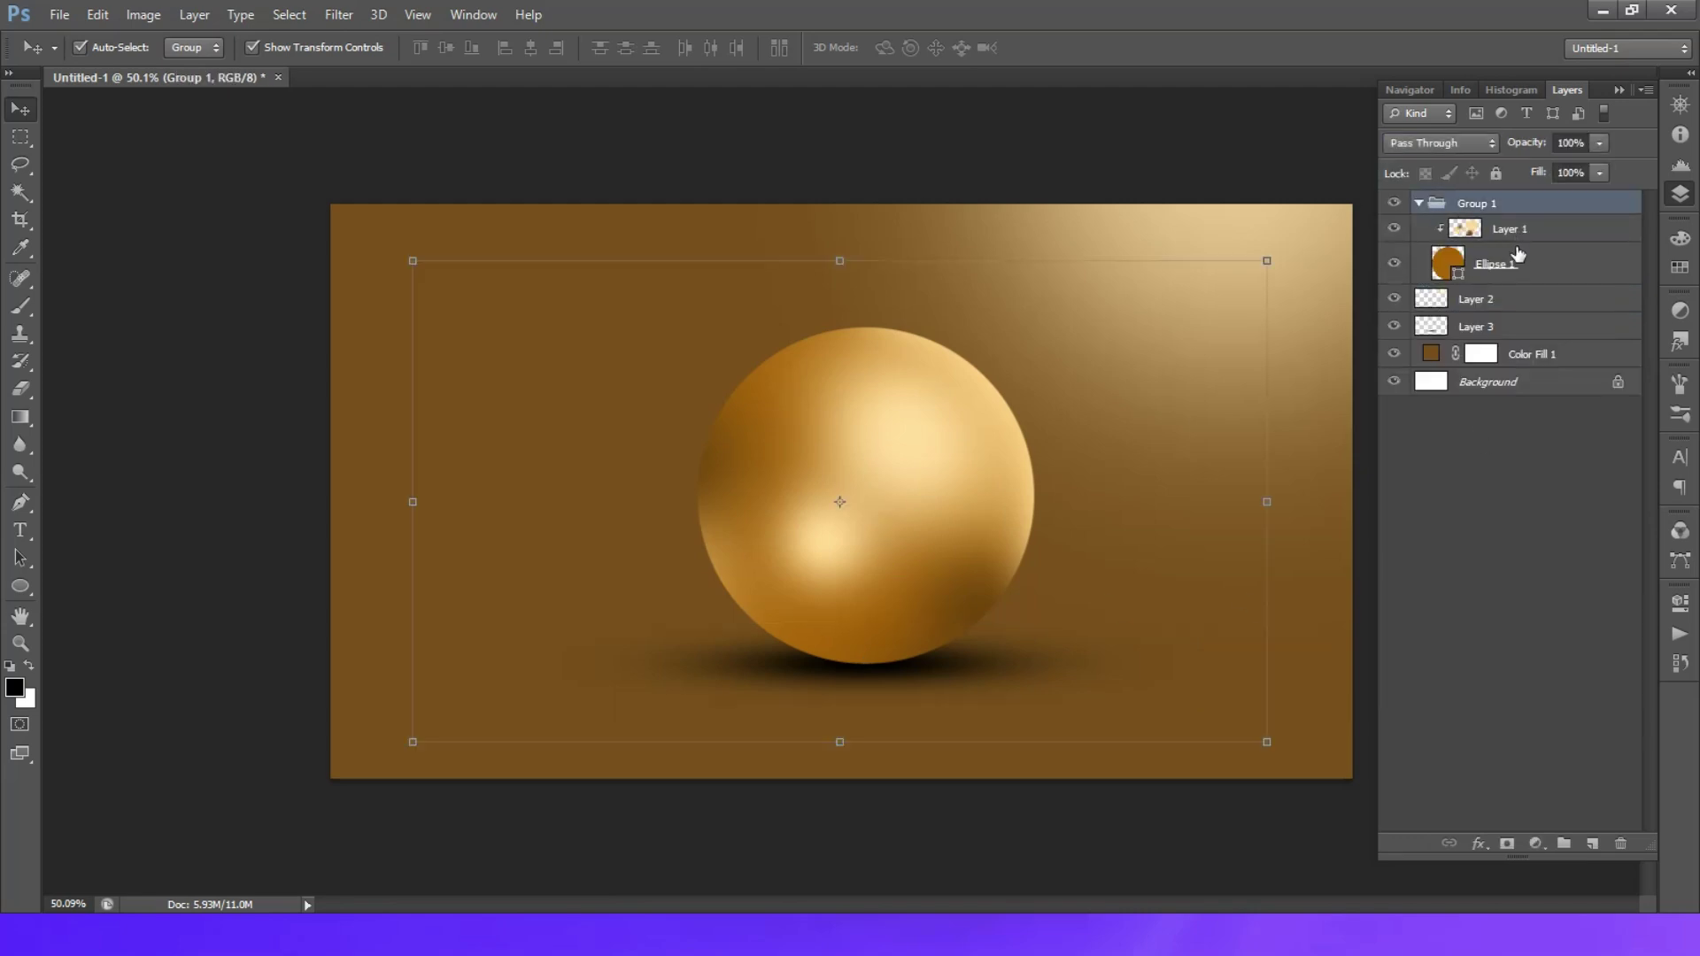
left_click(1509, 273)
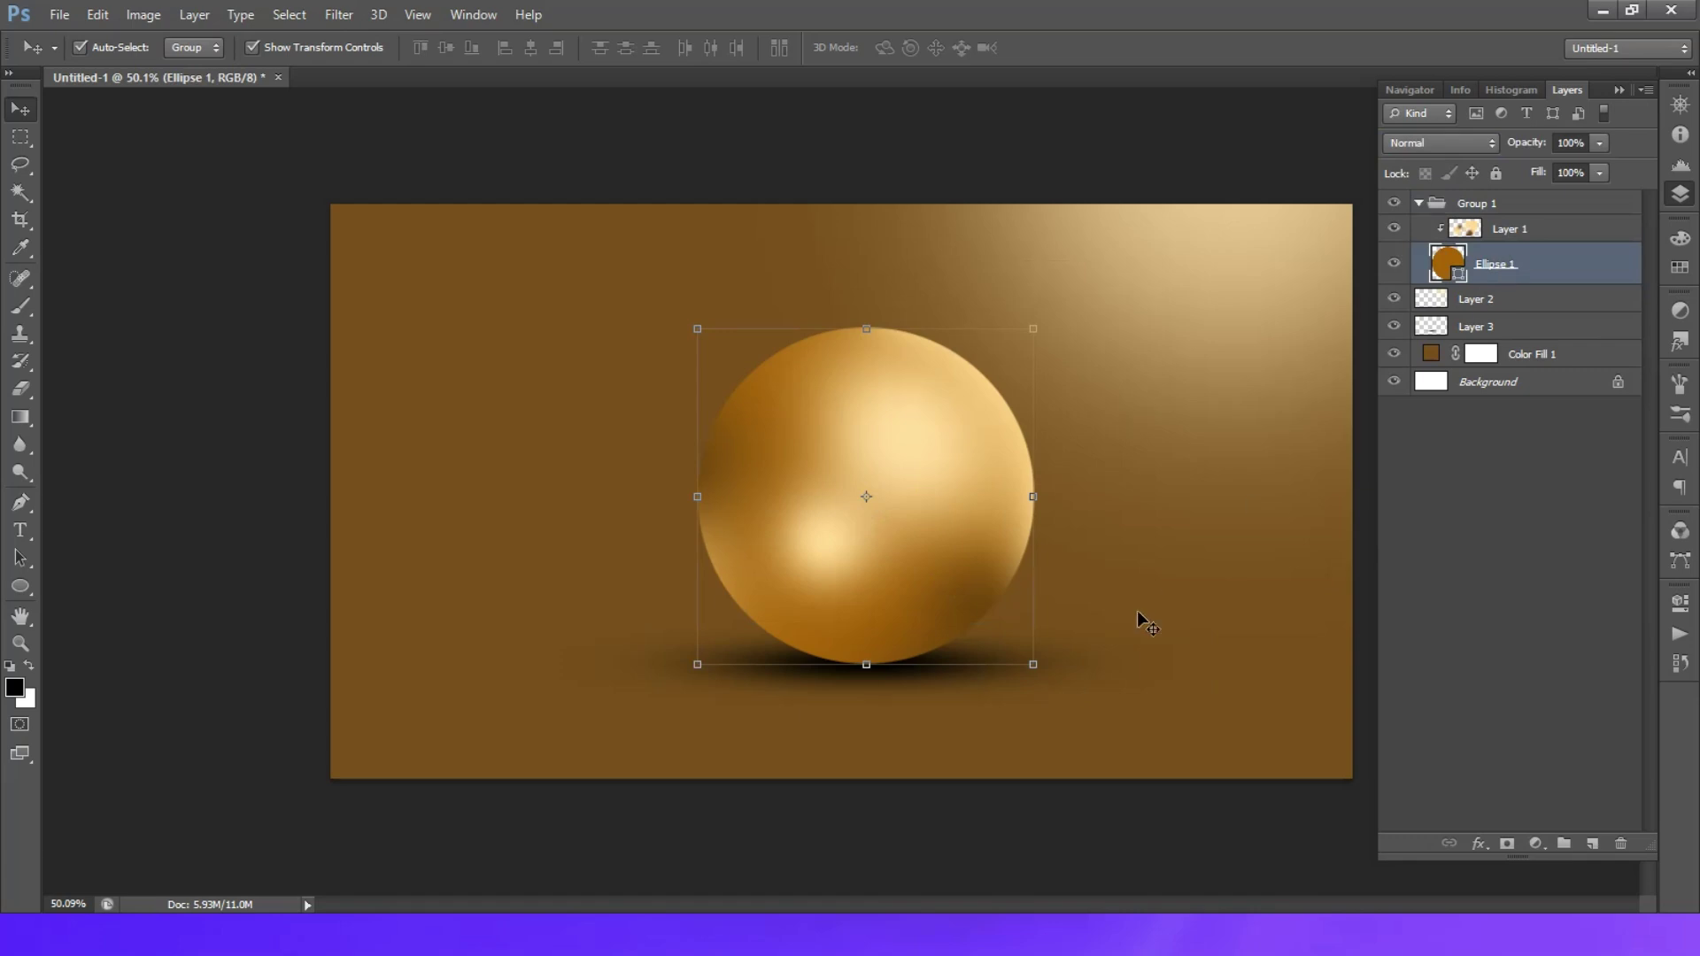
left_click(20, 692)
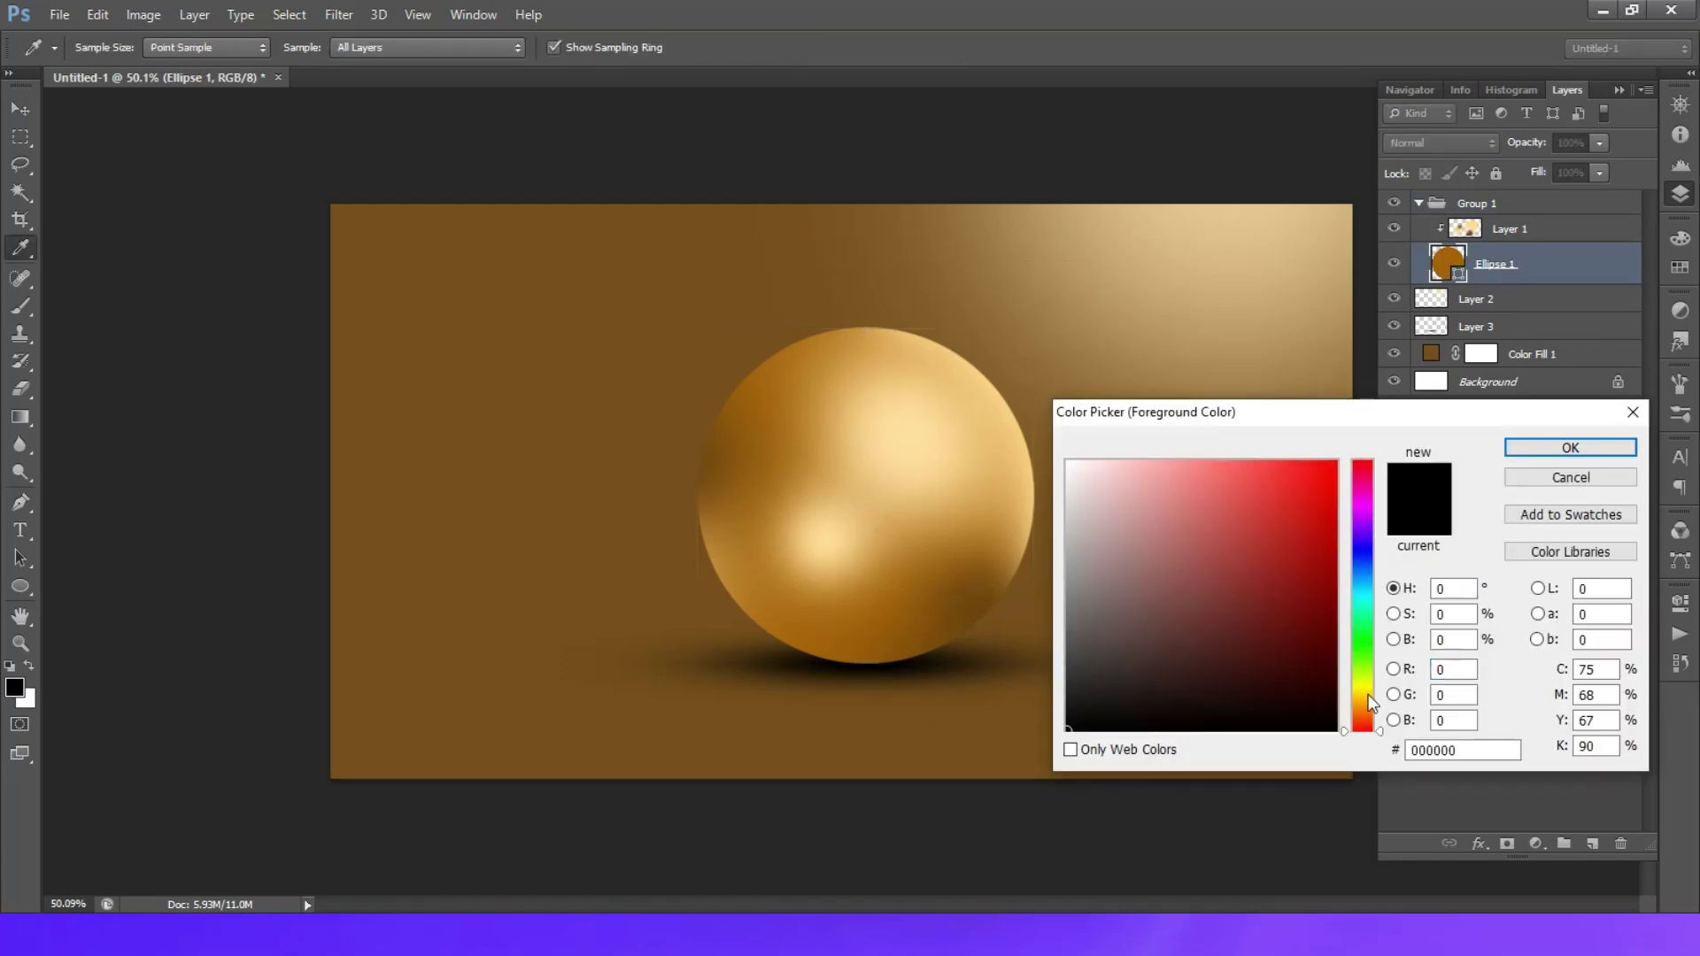
left_click(1552, 482)
left_click(1510, 232)
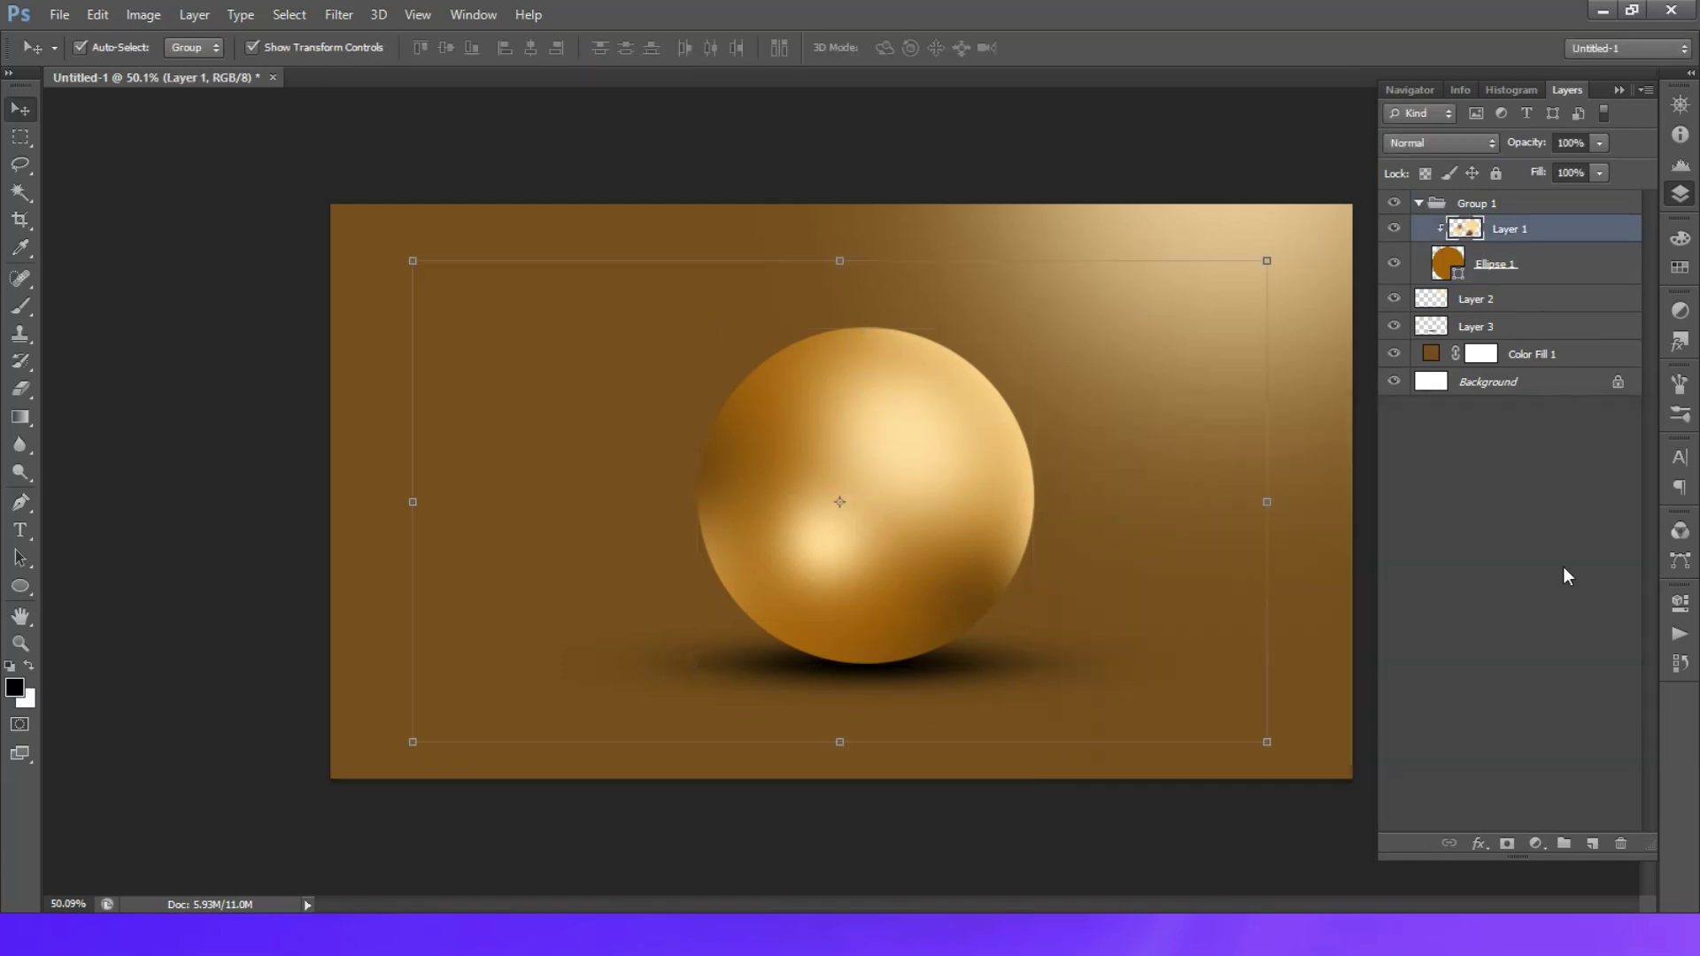
left_click(1594, 846)
right_click(1505, 229)
left_click(1258, 363)
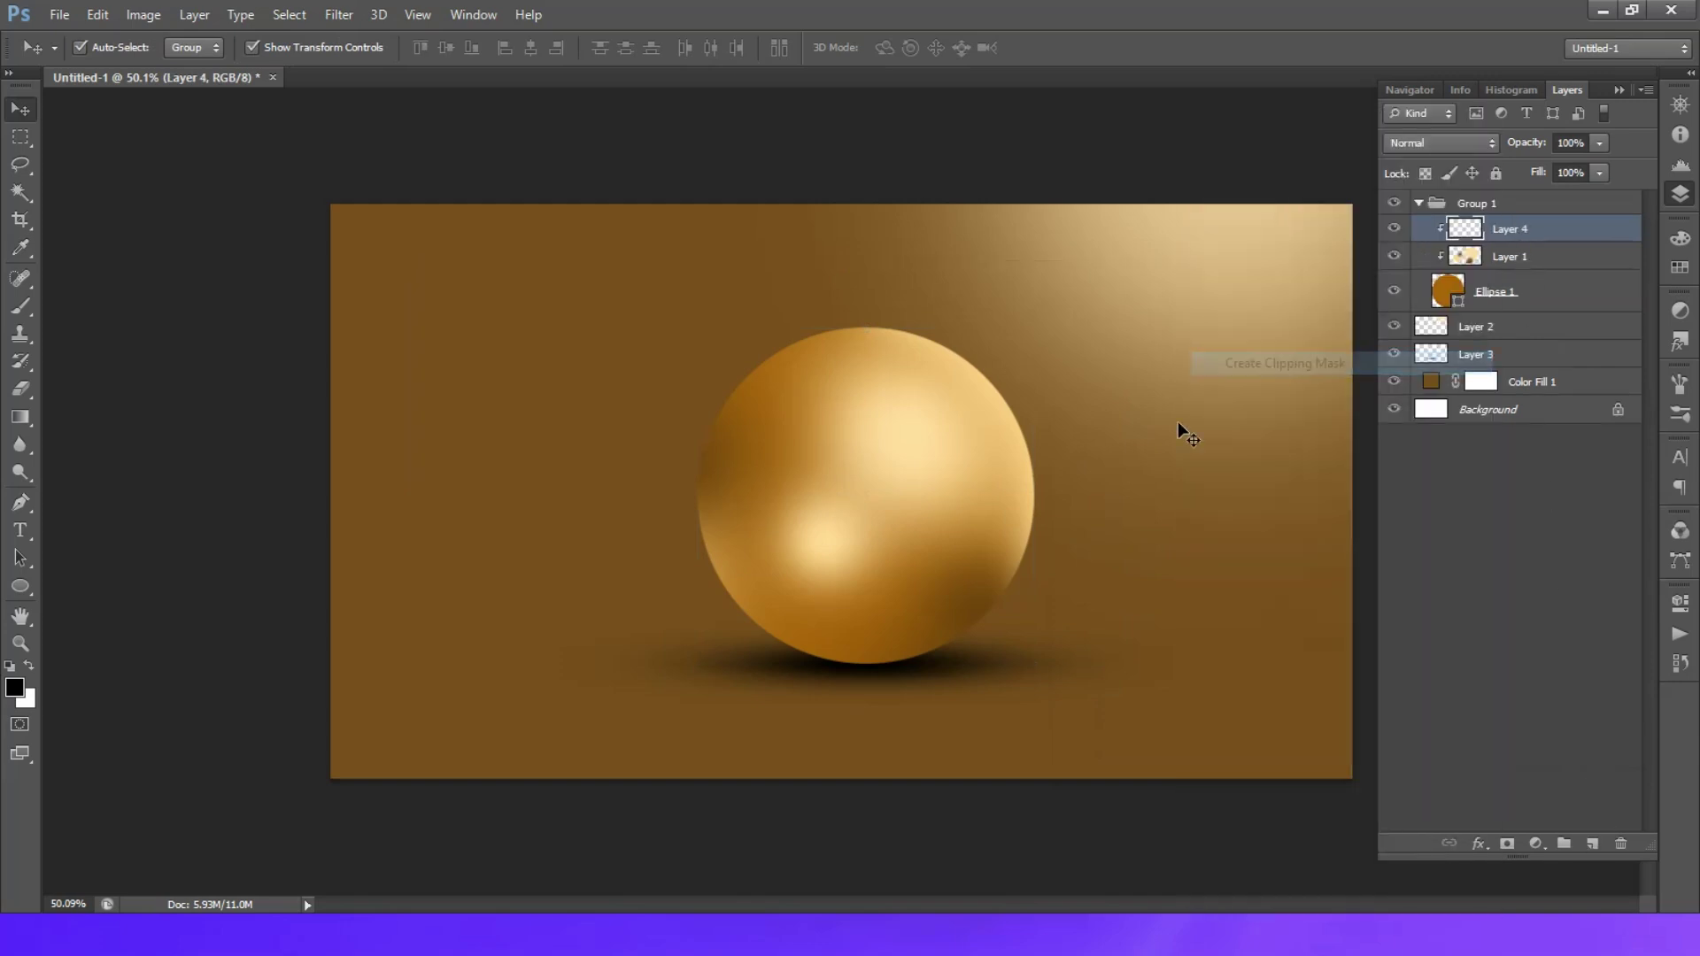
Step: Darken the sphere's underside on the clipped layer with an 800 px soft black brush, and collapse the group
key("b")
left_click(854, 779)
left_click(854, 779)
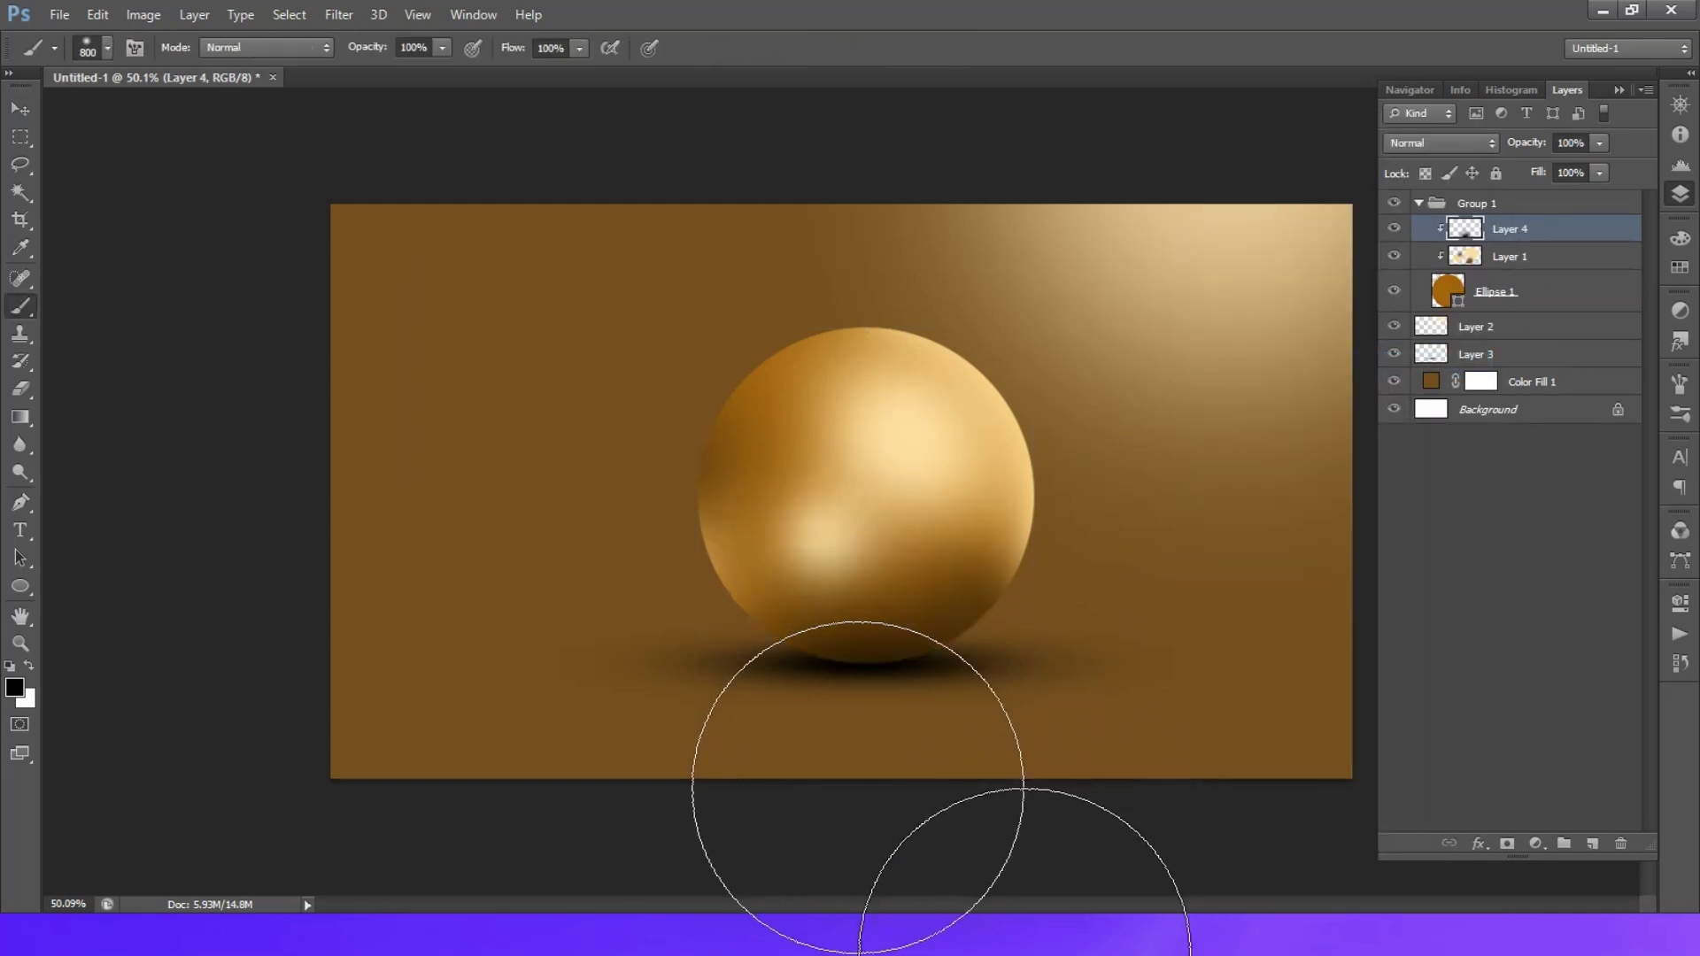
key("v")
left_click(191, 391)
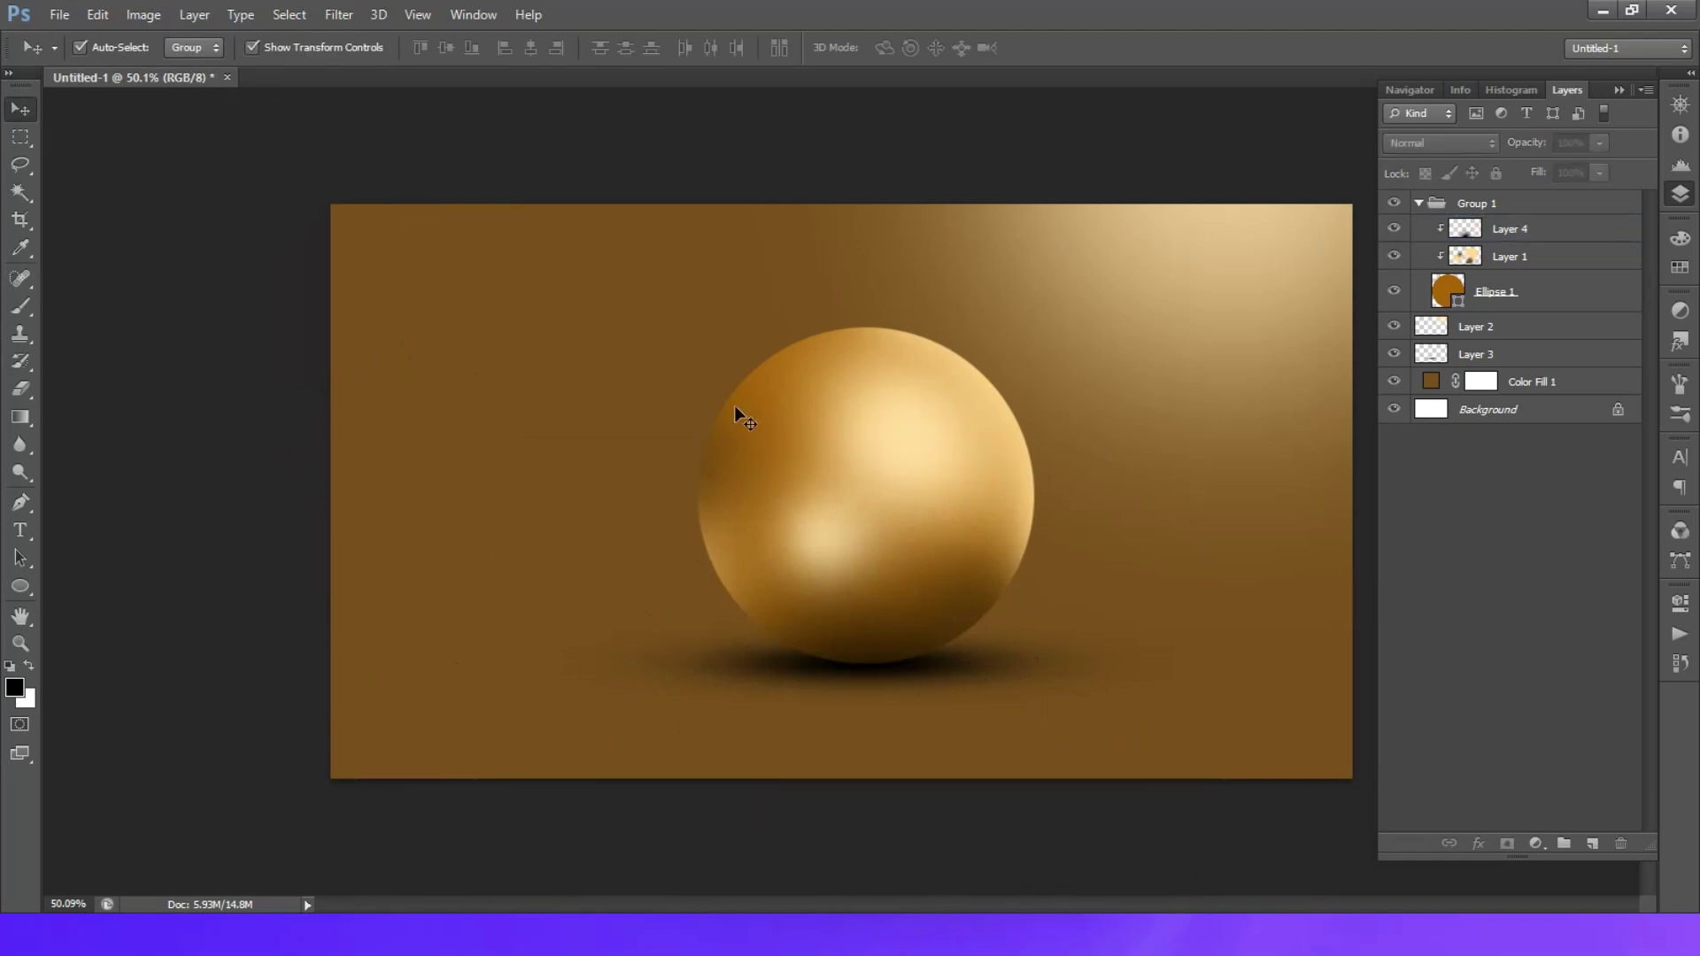
left_click(1418, 202)
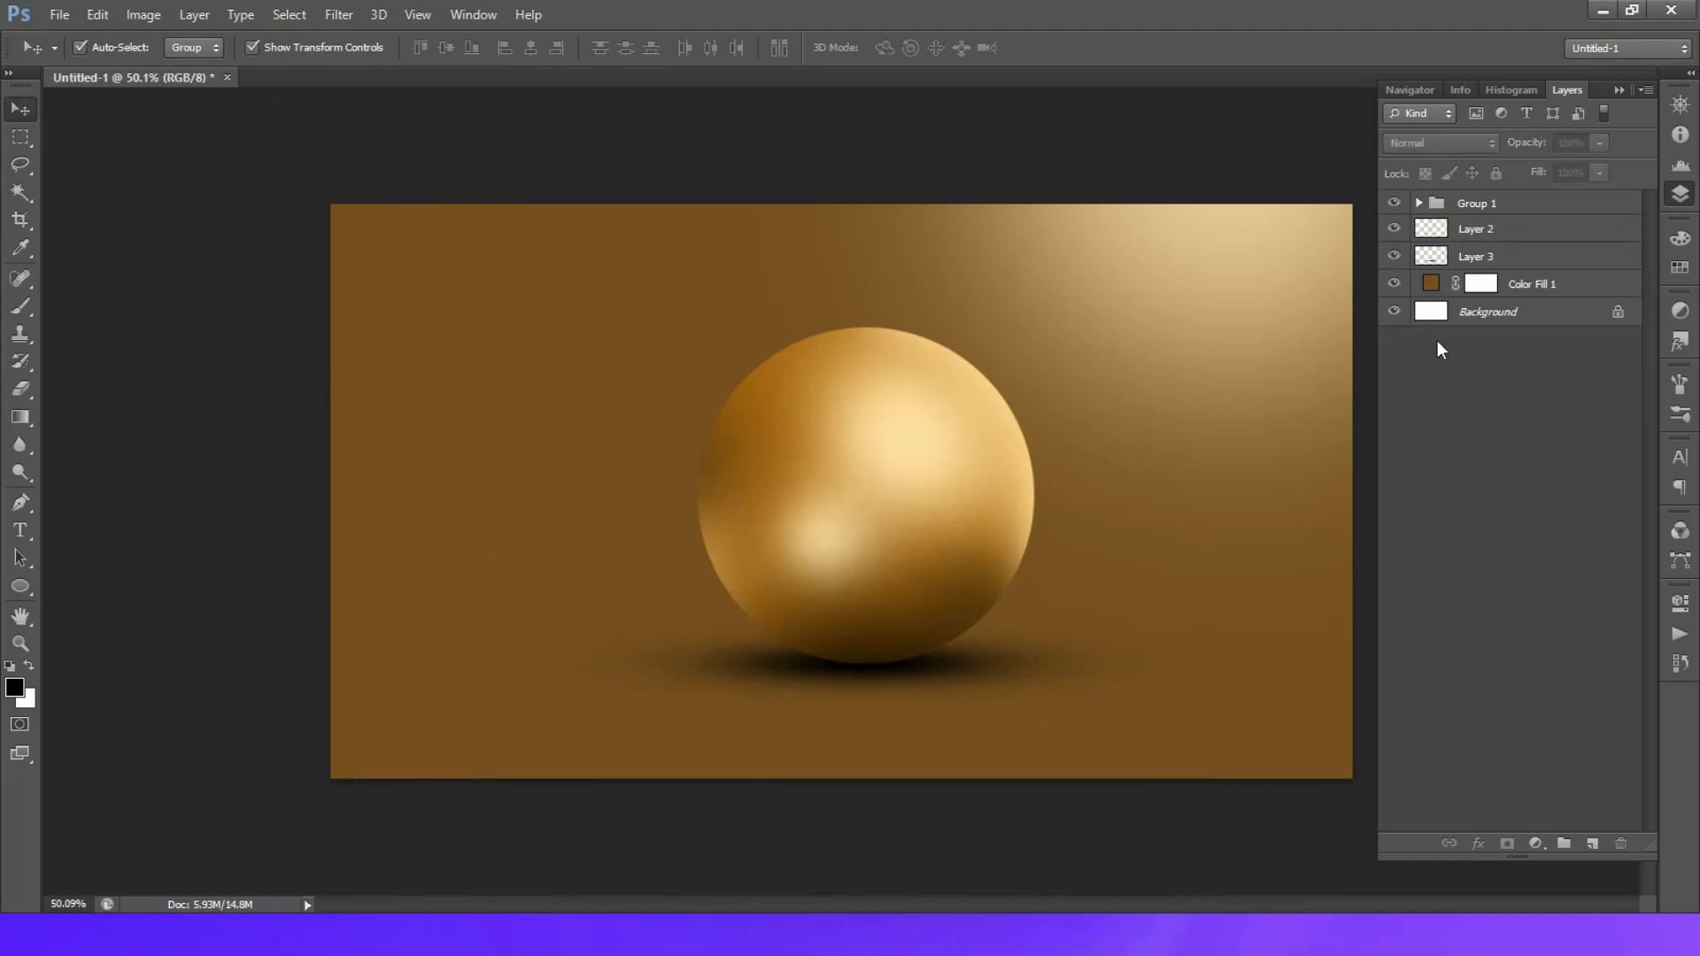
Step: Add a new layer directly above the ground shadow layer
left_click(1519, 258)
left_click(1589, 845)
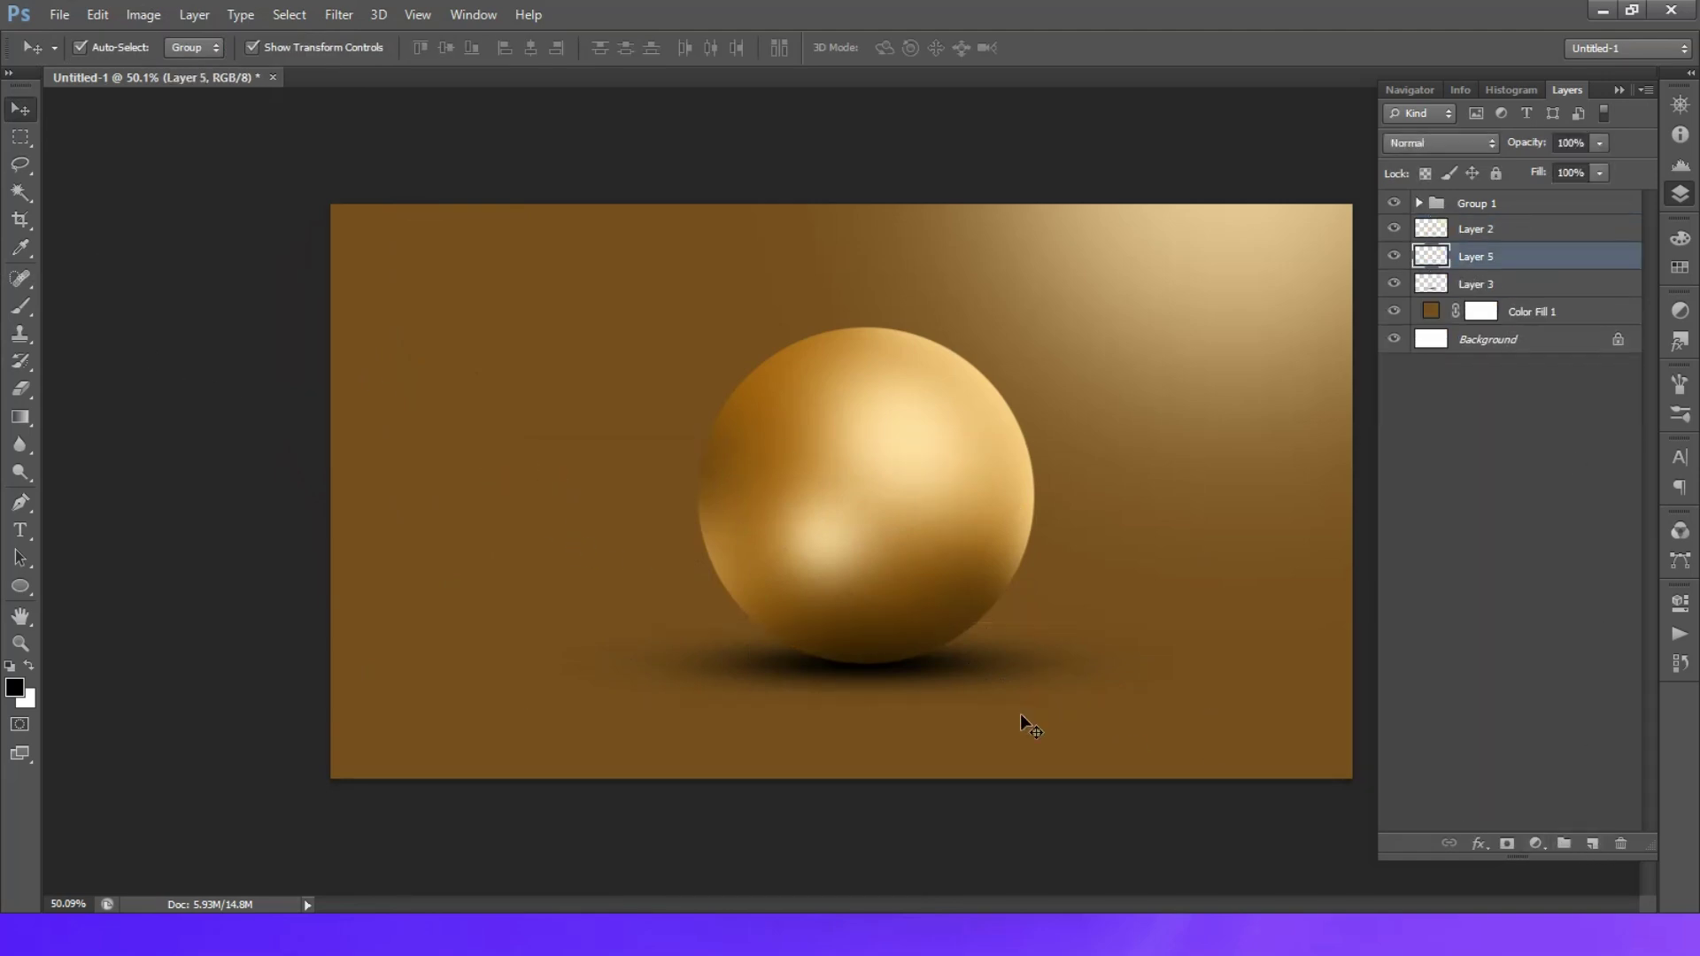
key("i")
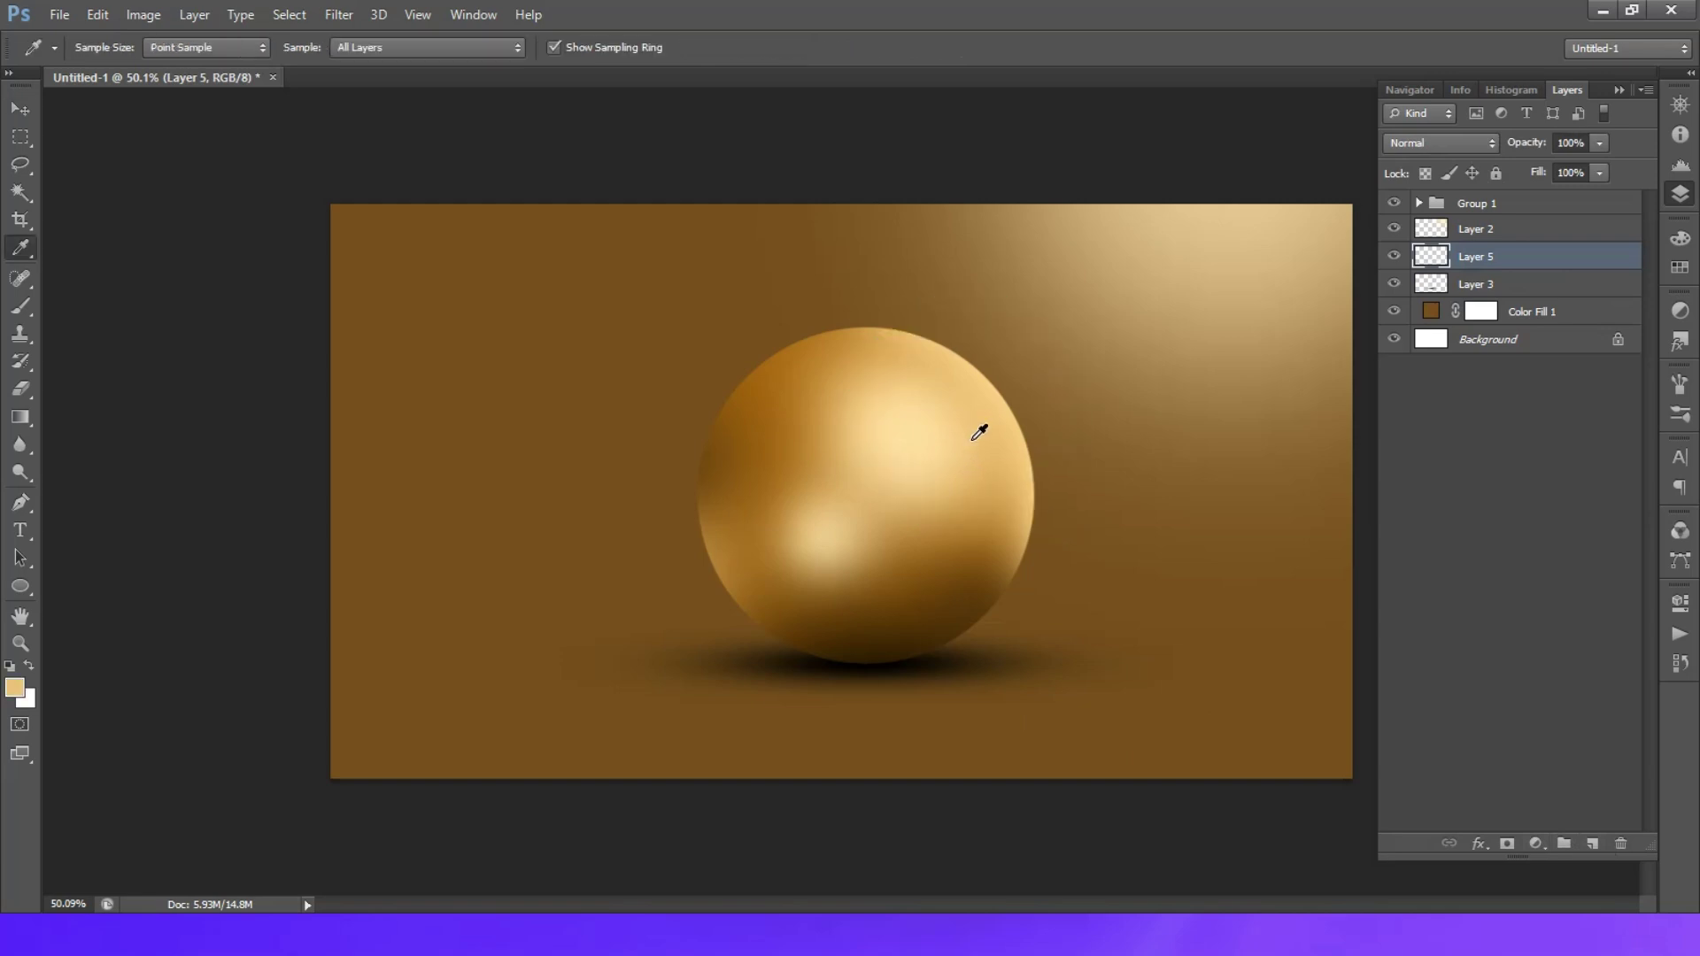
key("b")
left_click_drag(1006, 748, 1017, 721)
key("v")
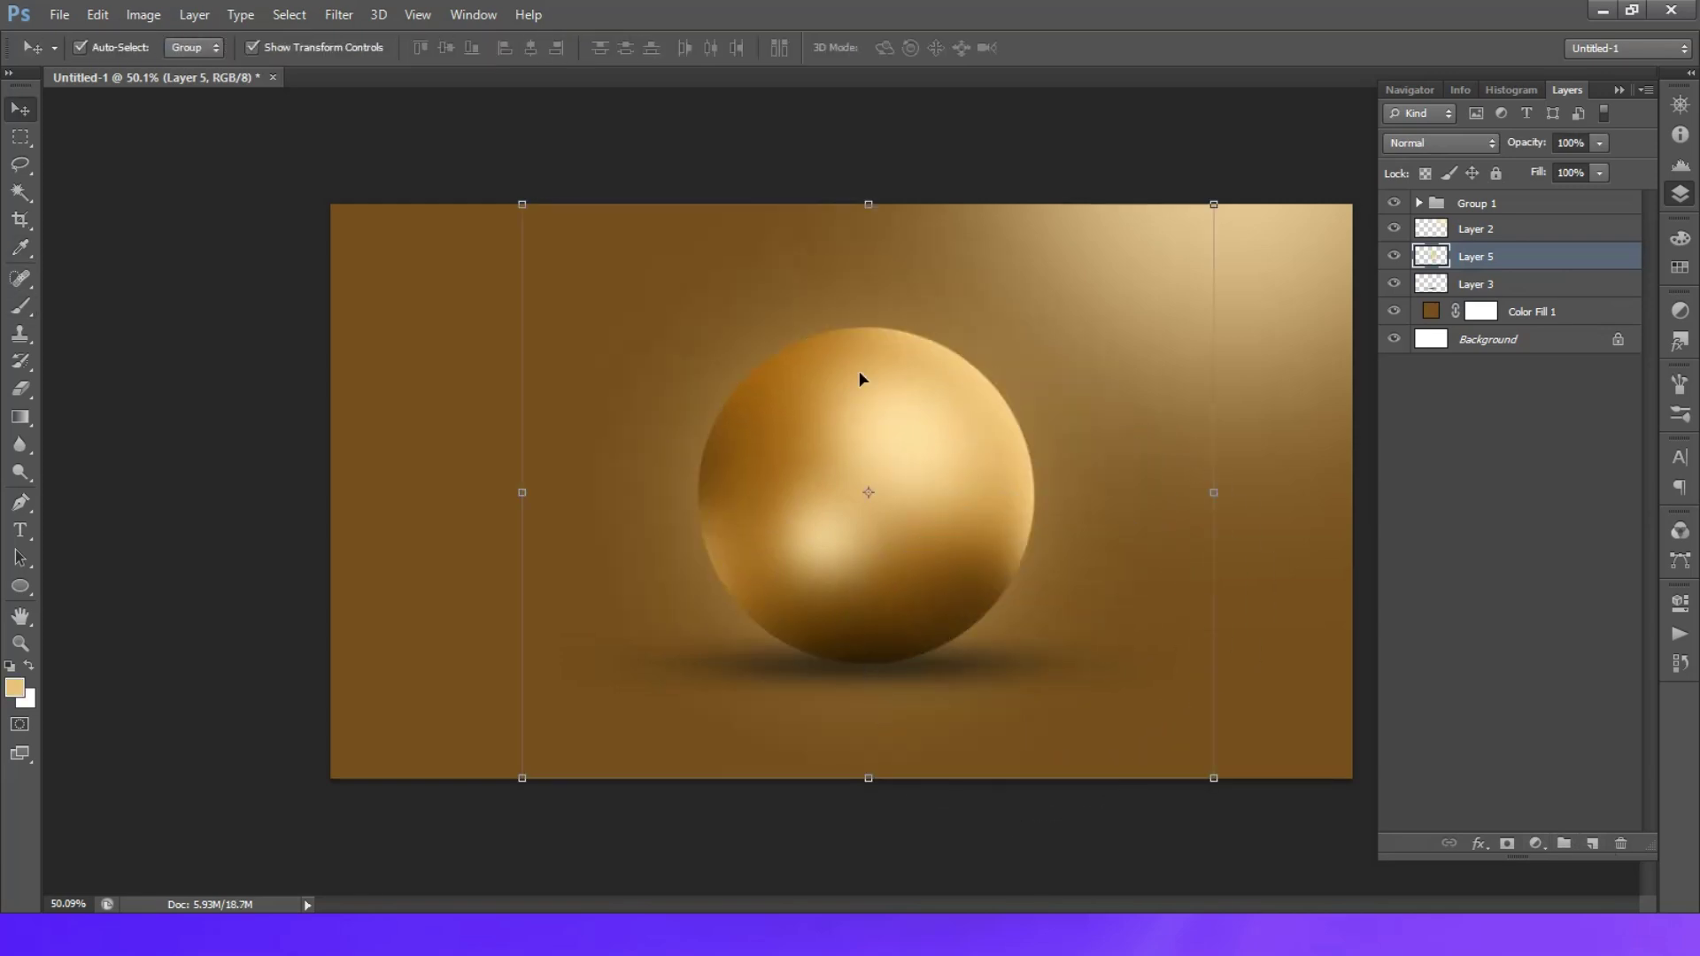
left_click_drag(870, 205, 891, 632)
key("ctrl+z")
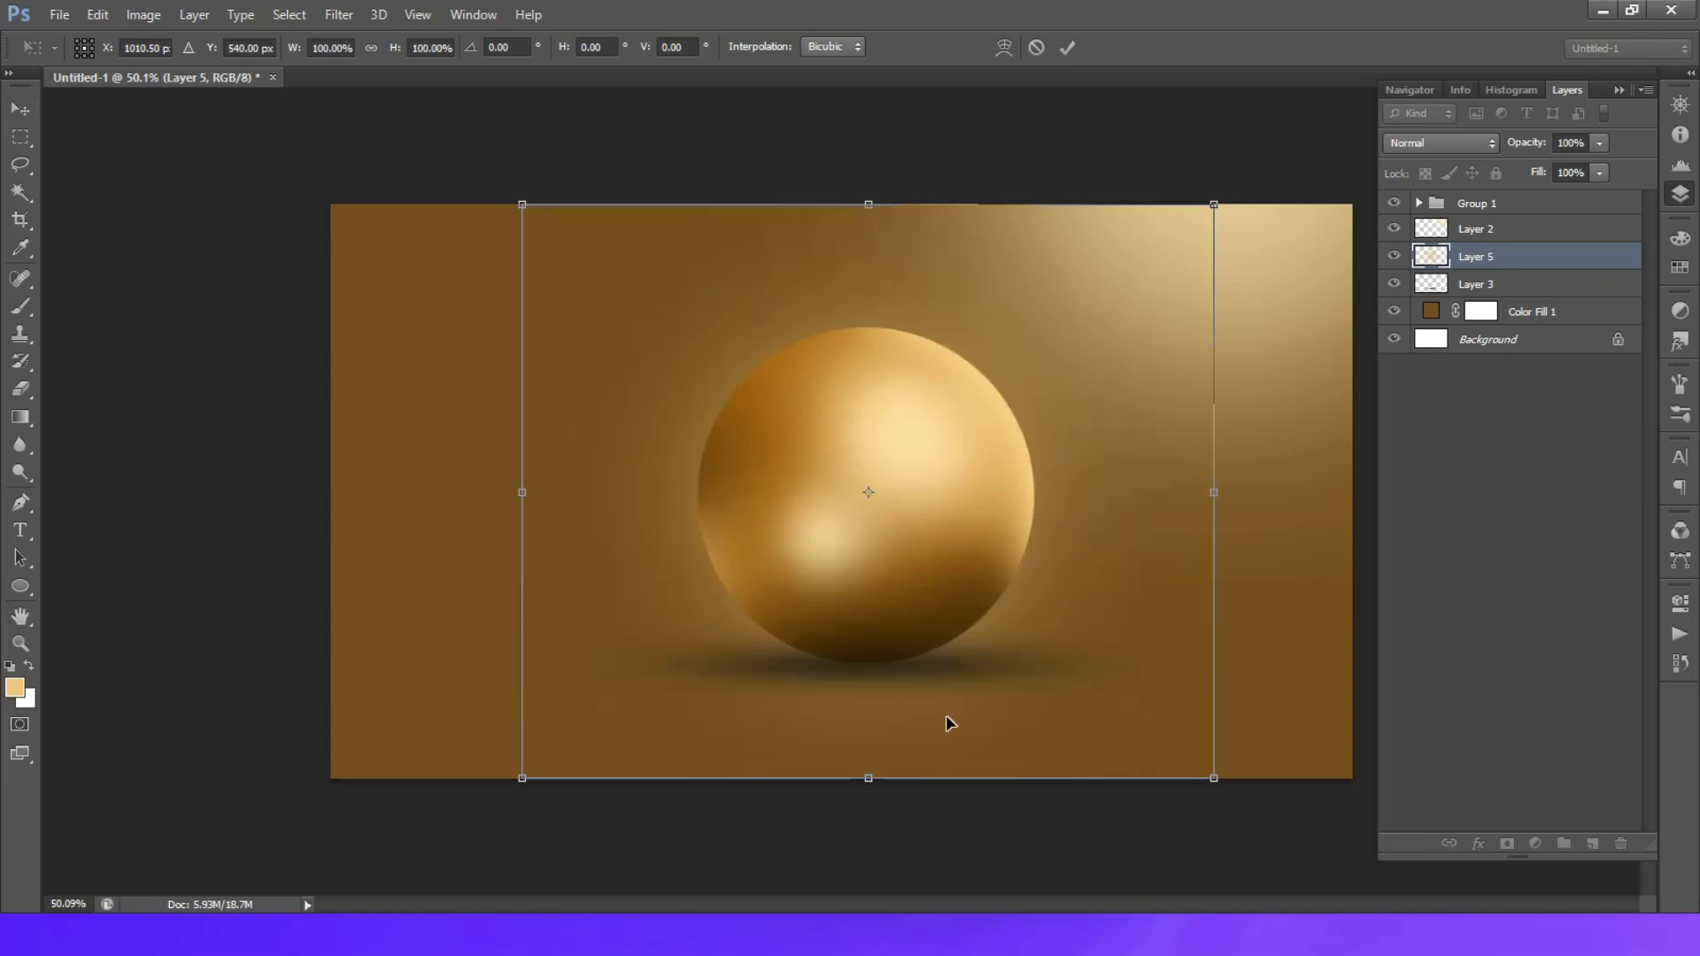
key("Escape")
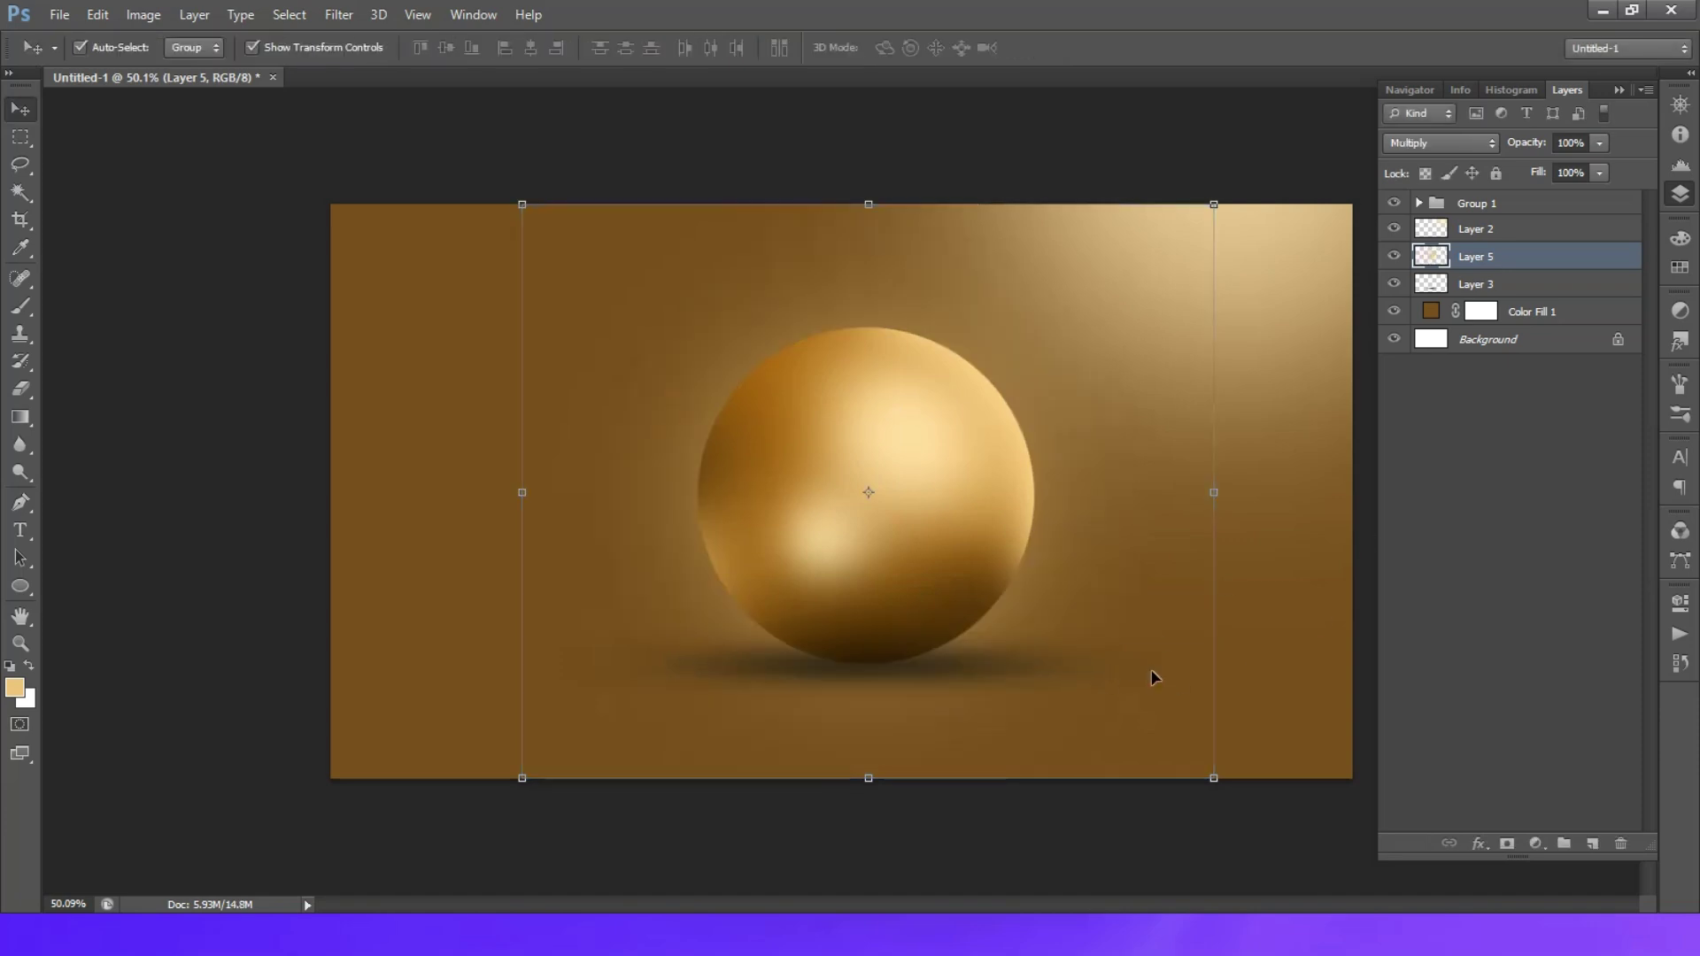
key("ctrl+alt+z")
Step: Sample the background brown and change the foreground colour to a lighter golden brown
key("i")
left_click(1245, 683)
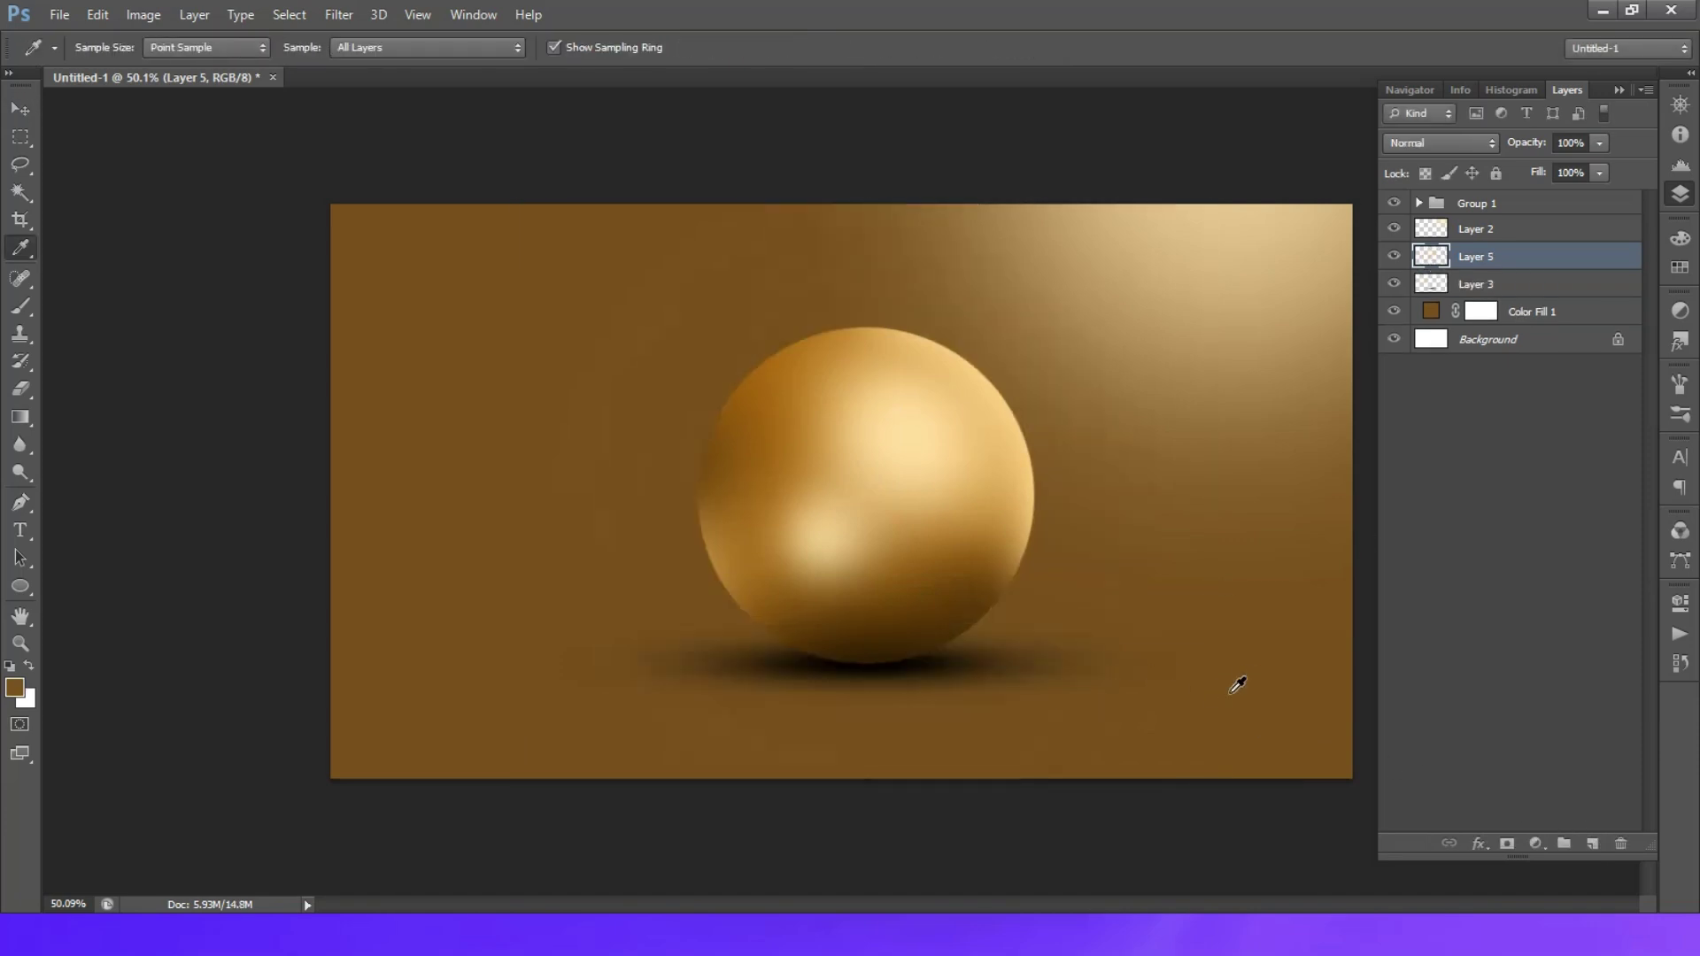
left_click(18, 696)
left_click(1266, 569)
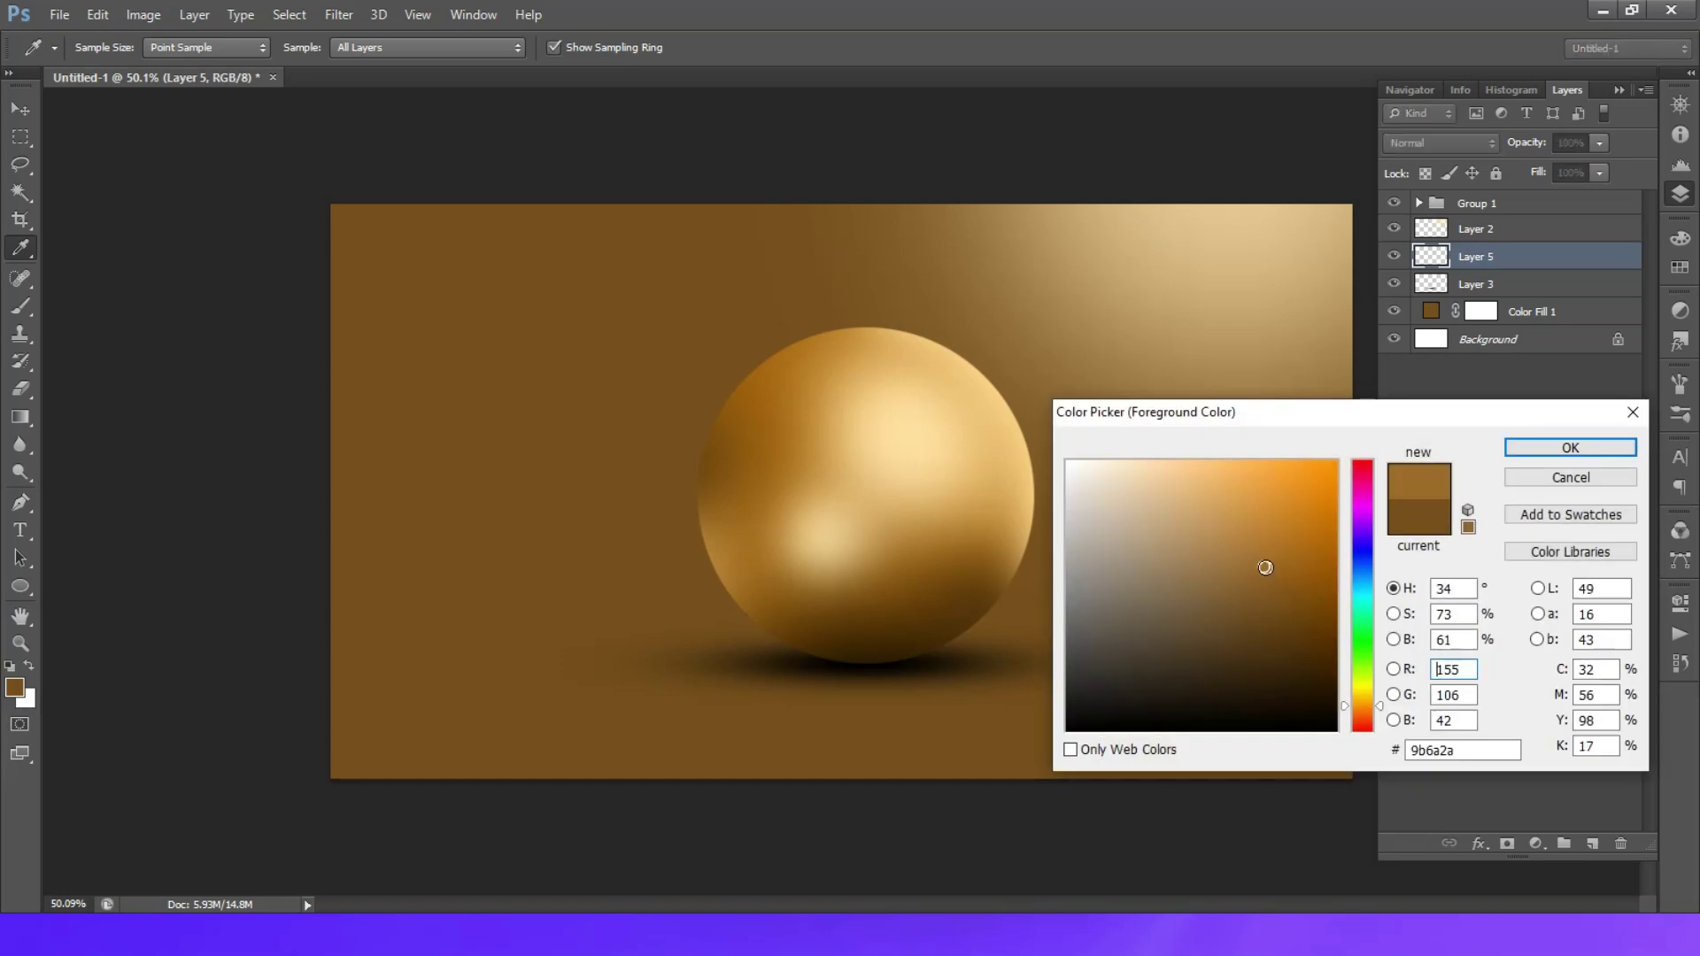
left_click(1571, 448)
Step: Paint a golden-brown glow with an enlarged soft brush and transform it to about 178% width and 34% height across the floor
key("b")
key("bracketright")
key("bracketright")
key("bracketright")
key("bracketright")
key("bracketright")
left_click(1034, 659)
key("ctrl+t")
left_click_drag(868, 210, 868, 584)
left_click_drag(1213, 682, 1488, 684)
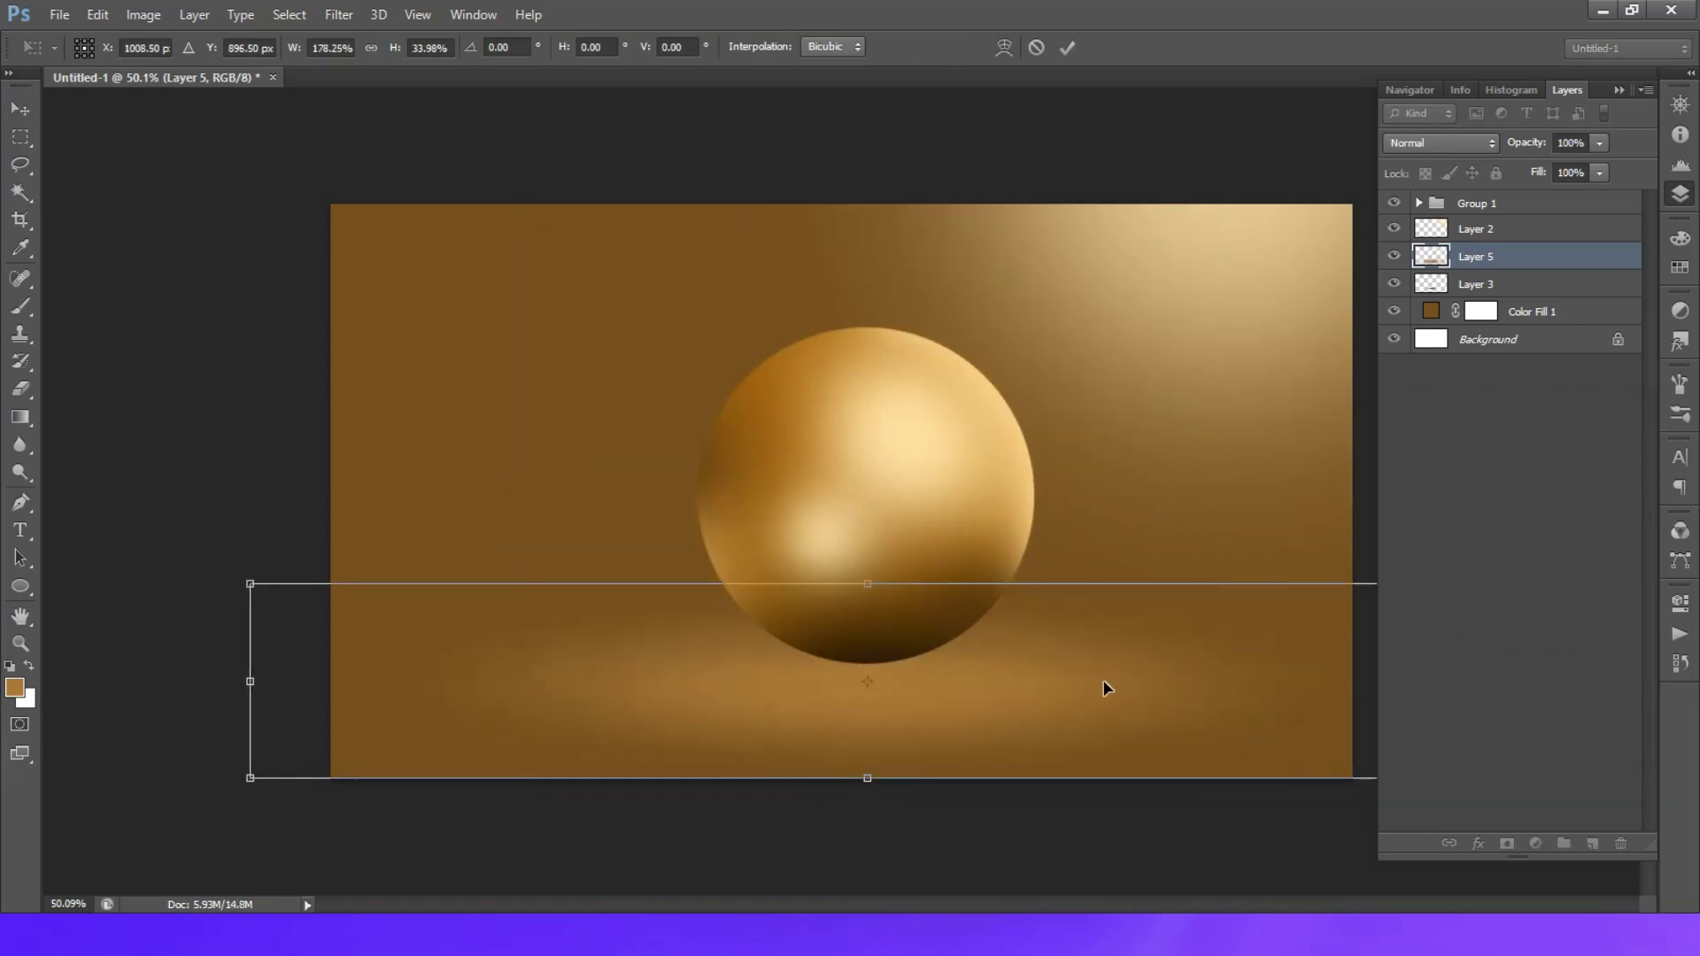
key("Return")
Step: Move the floor glow layer below the shadow layer and nudge the glow slightly upward
left_click_drag(1475, 256, 1476, 301)
left_click_drag(1152, 694, 1155, 683)
scroll(1162, 677, "down", 2)
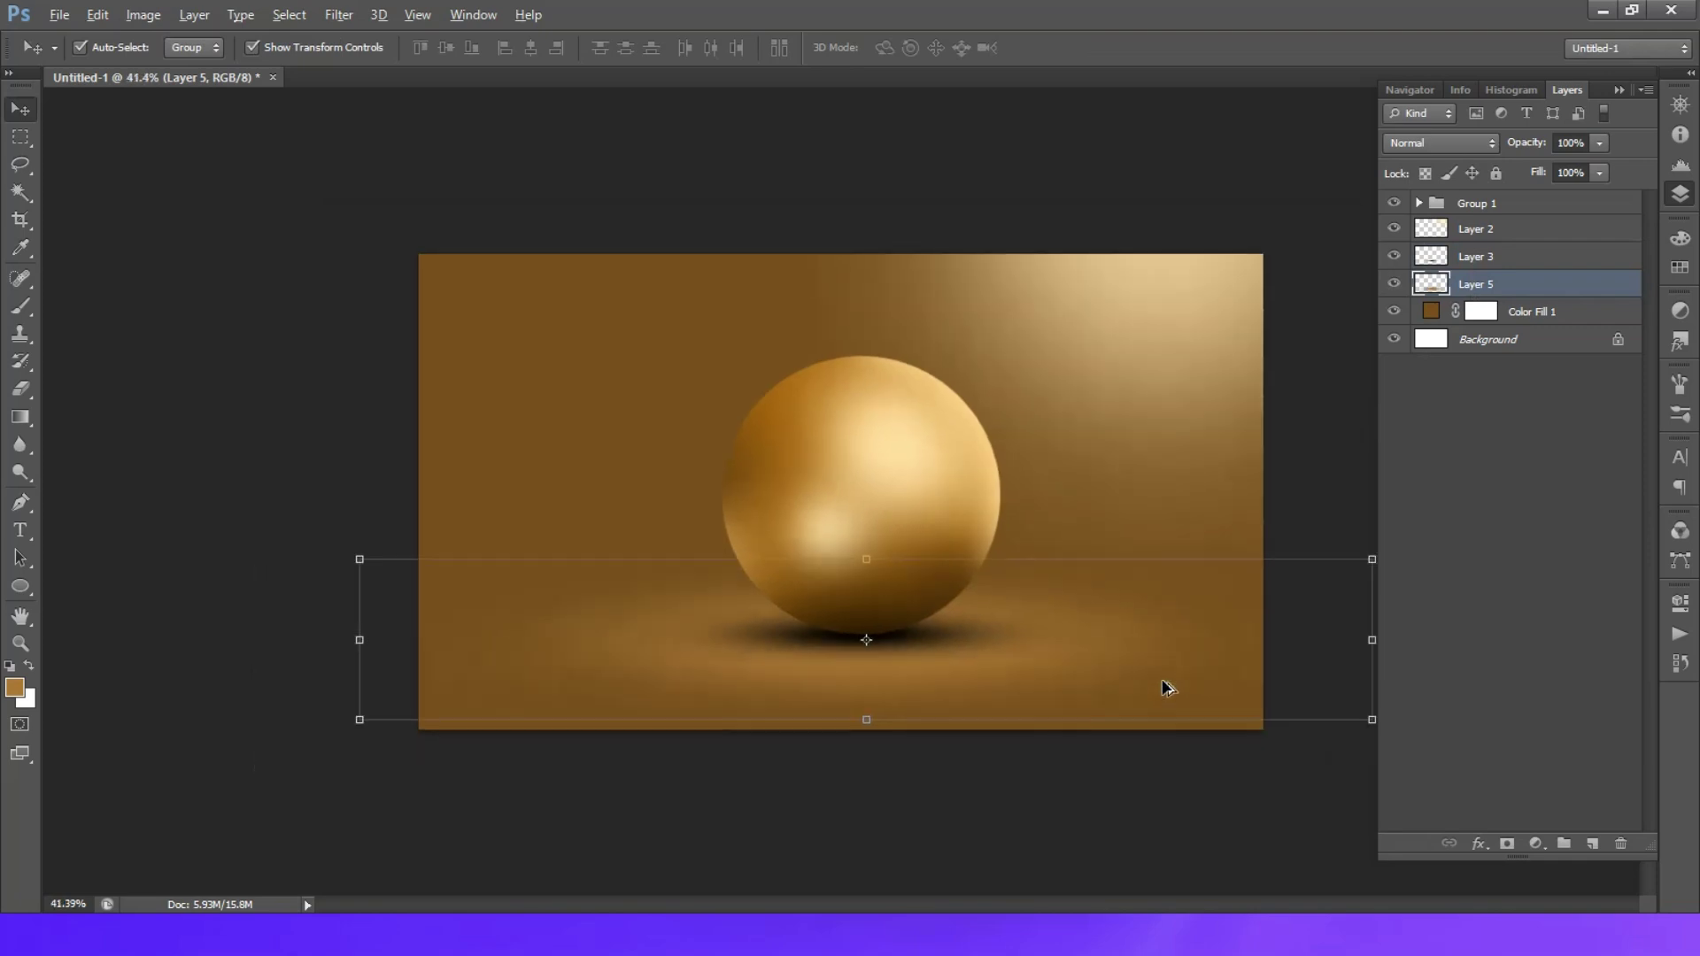
Step: Apply a strong Motion Blur at a 0° angle to the floor glow layer, and deselect the layer
left_click(338, 14)
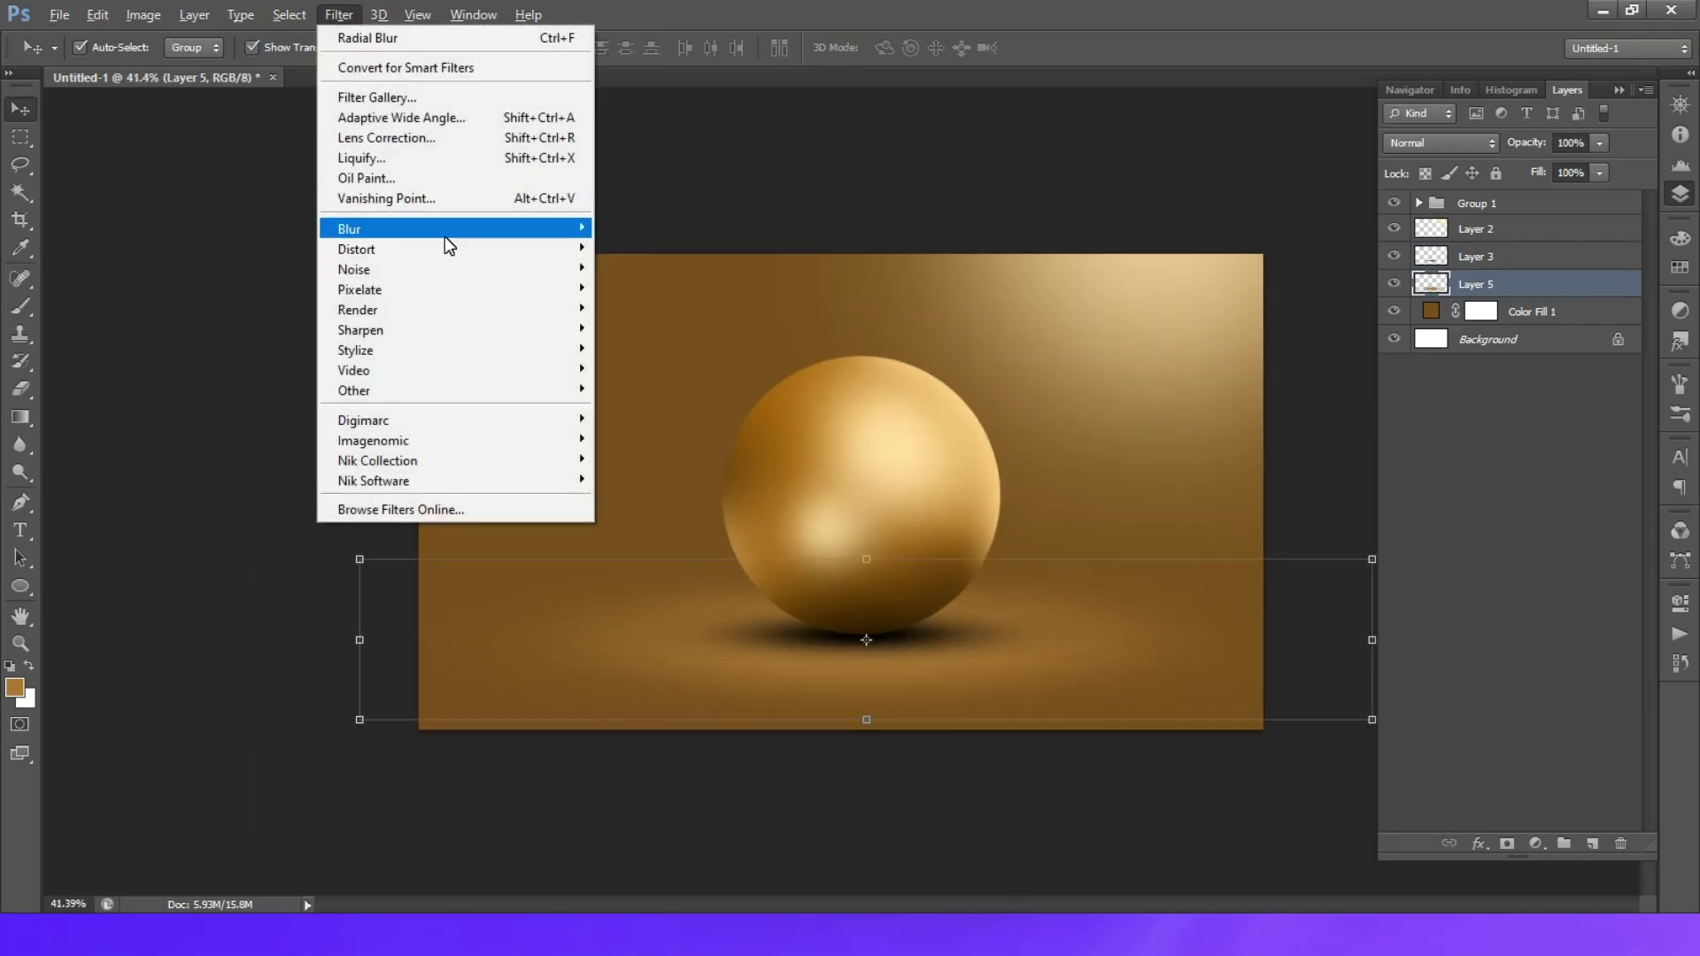
mouse_move(447, 230)
left_click(672, 419)
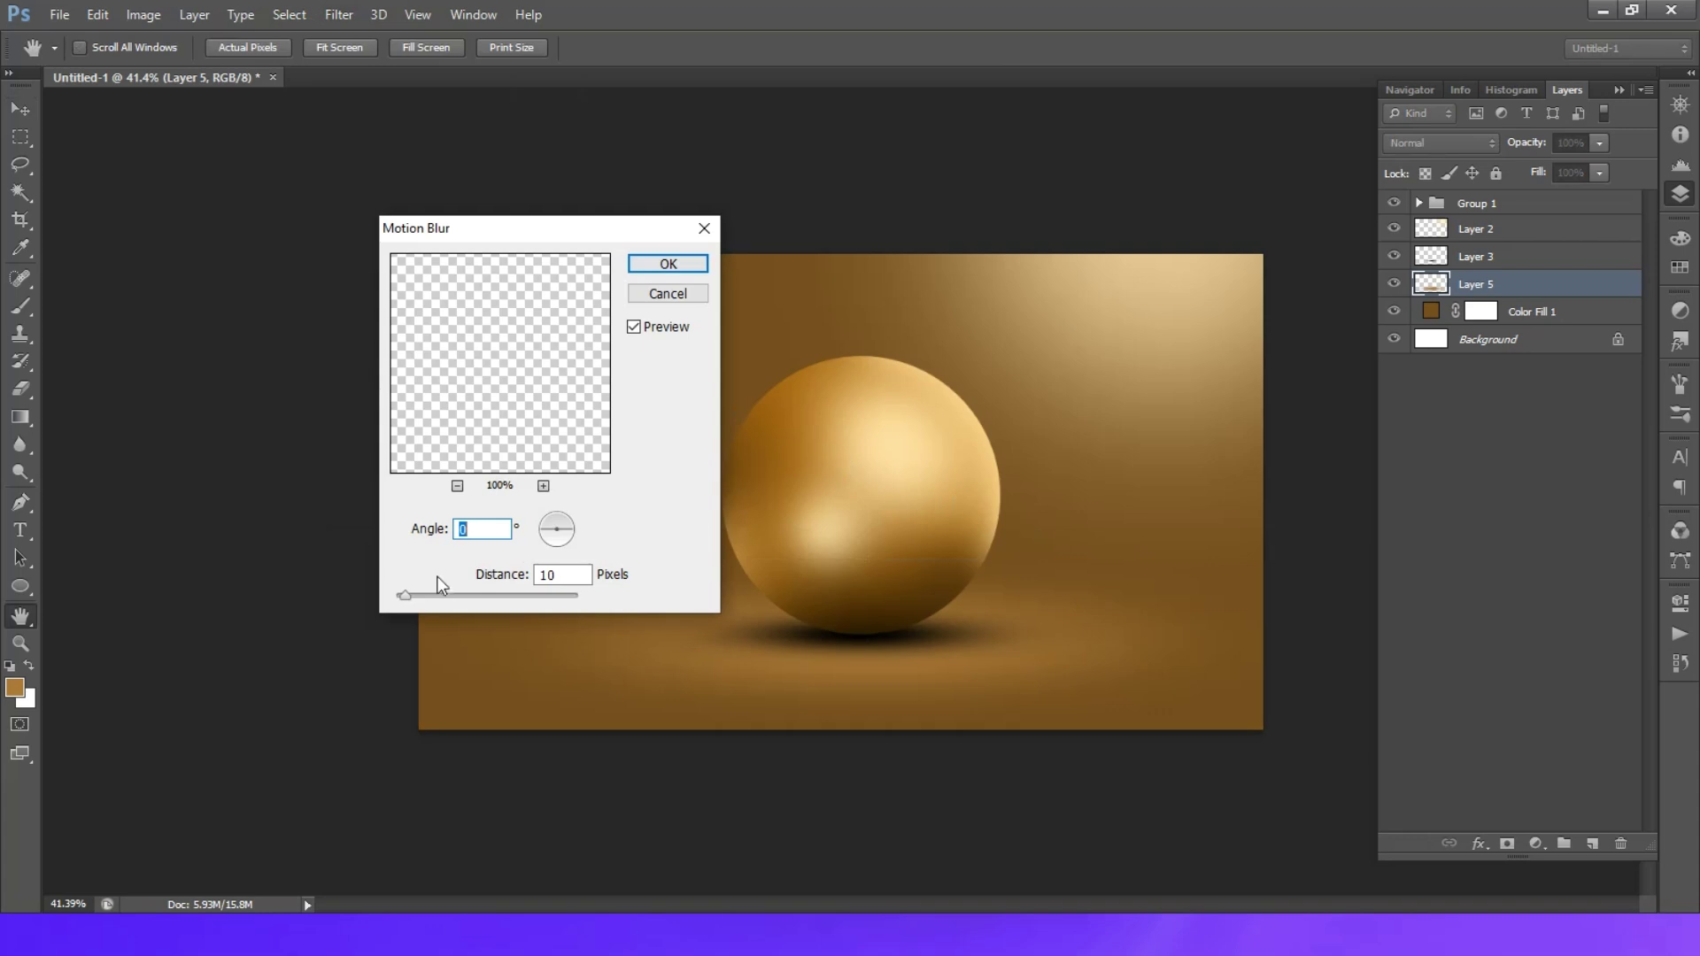
left_click_drag(448, 594, 519, 598)
left_click(667, 264)
key("v")
left_click(967, 780)
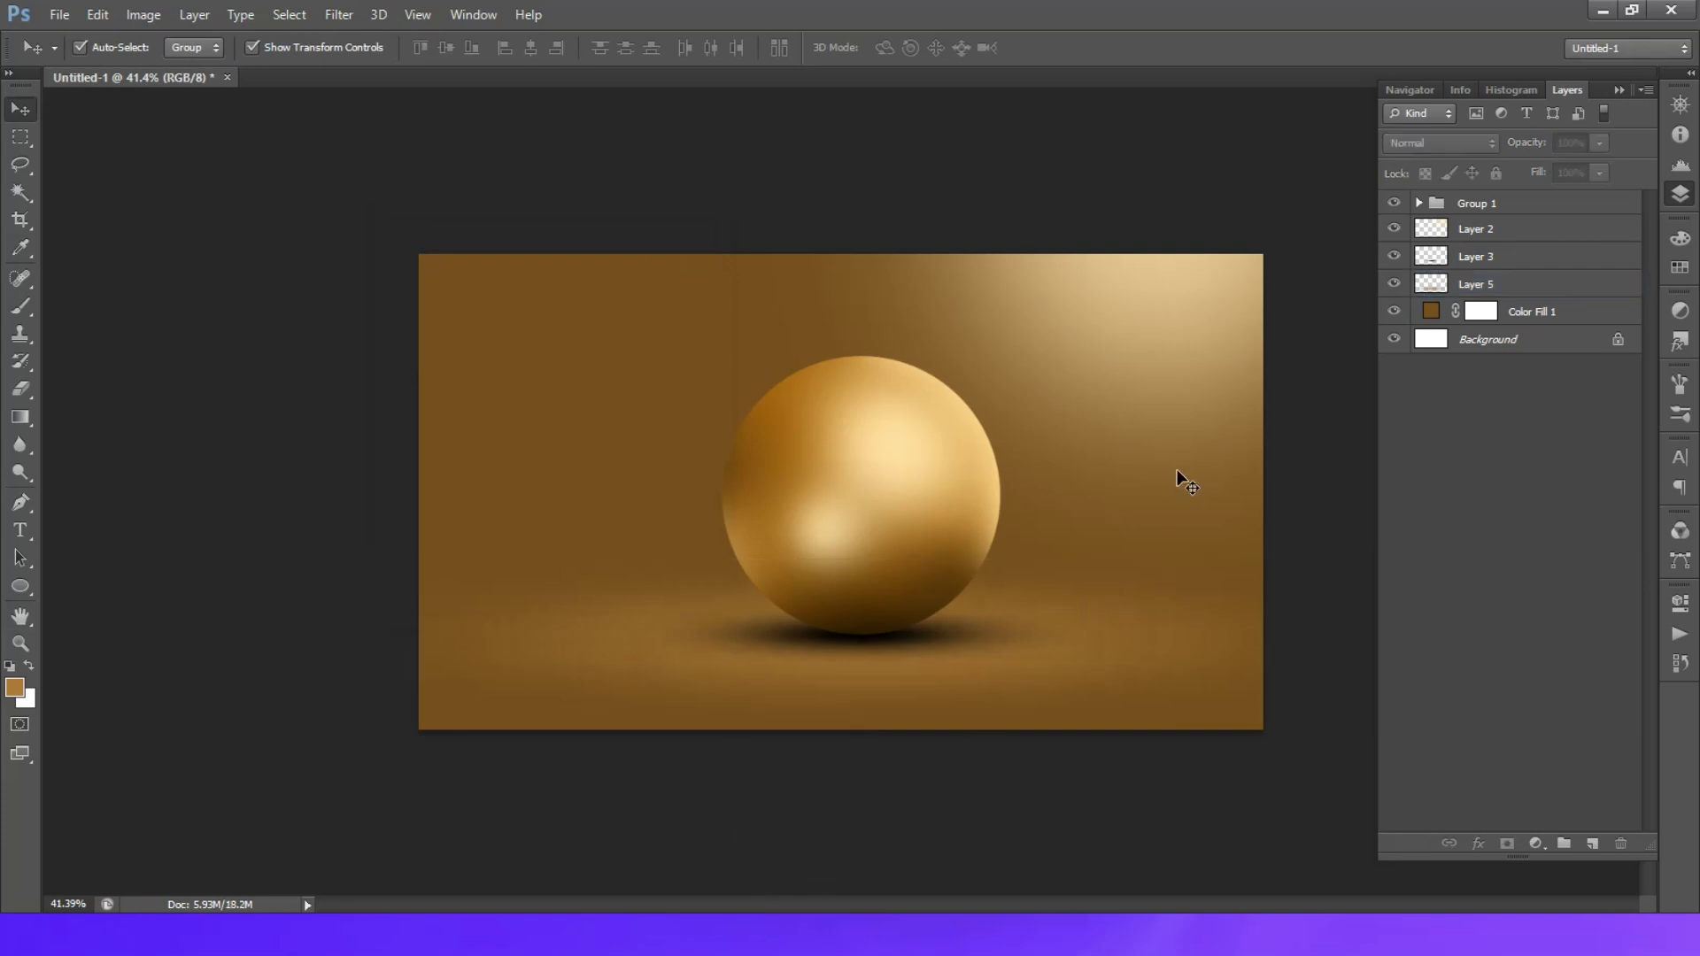
Step: Duplicate the blurred floor glow layer and place the copy slightly lower to brighten the floor
mouse_move(1104, 653)
left_mouse_down()
mouse_move(1121, 651)
mouse_move(1114, 677)
left_mouse_up()
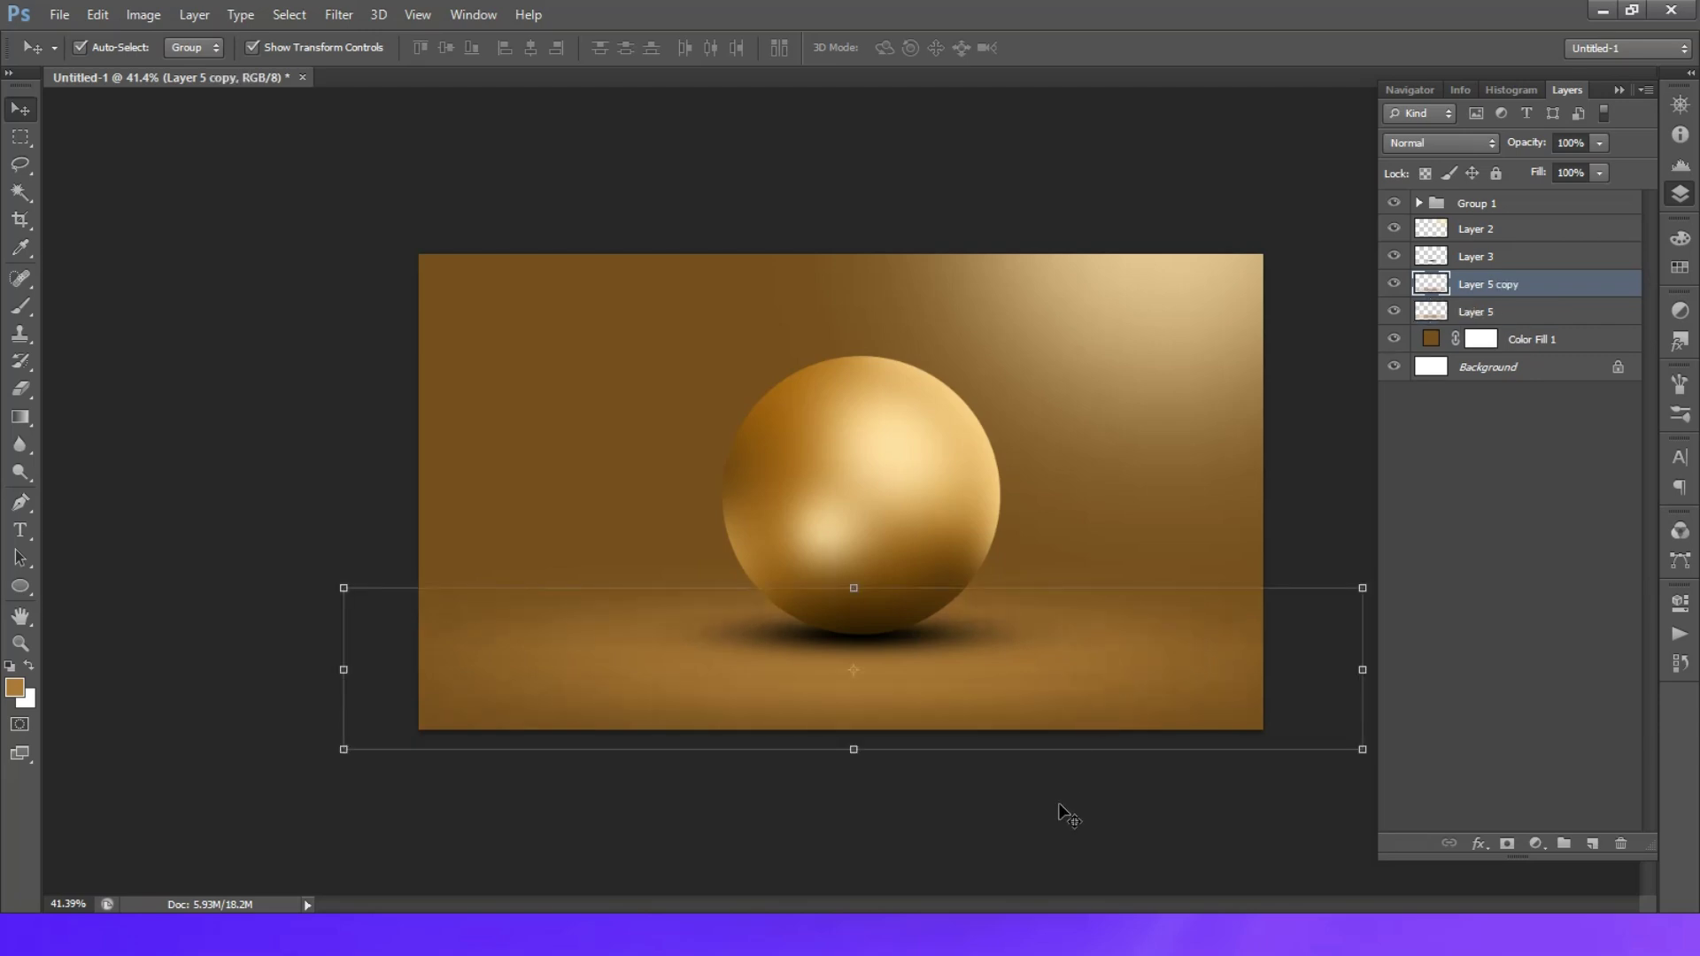
left_click(1076, 810)
scroll(1036, 472, "up", 1)
scroll(1036, 472, "up", 2)
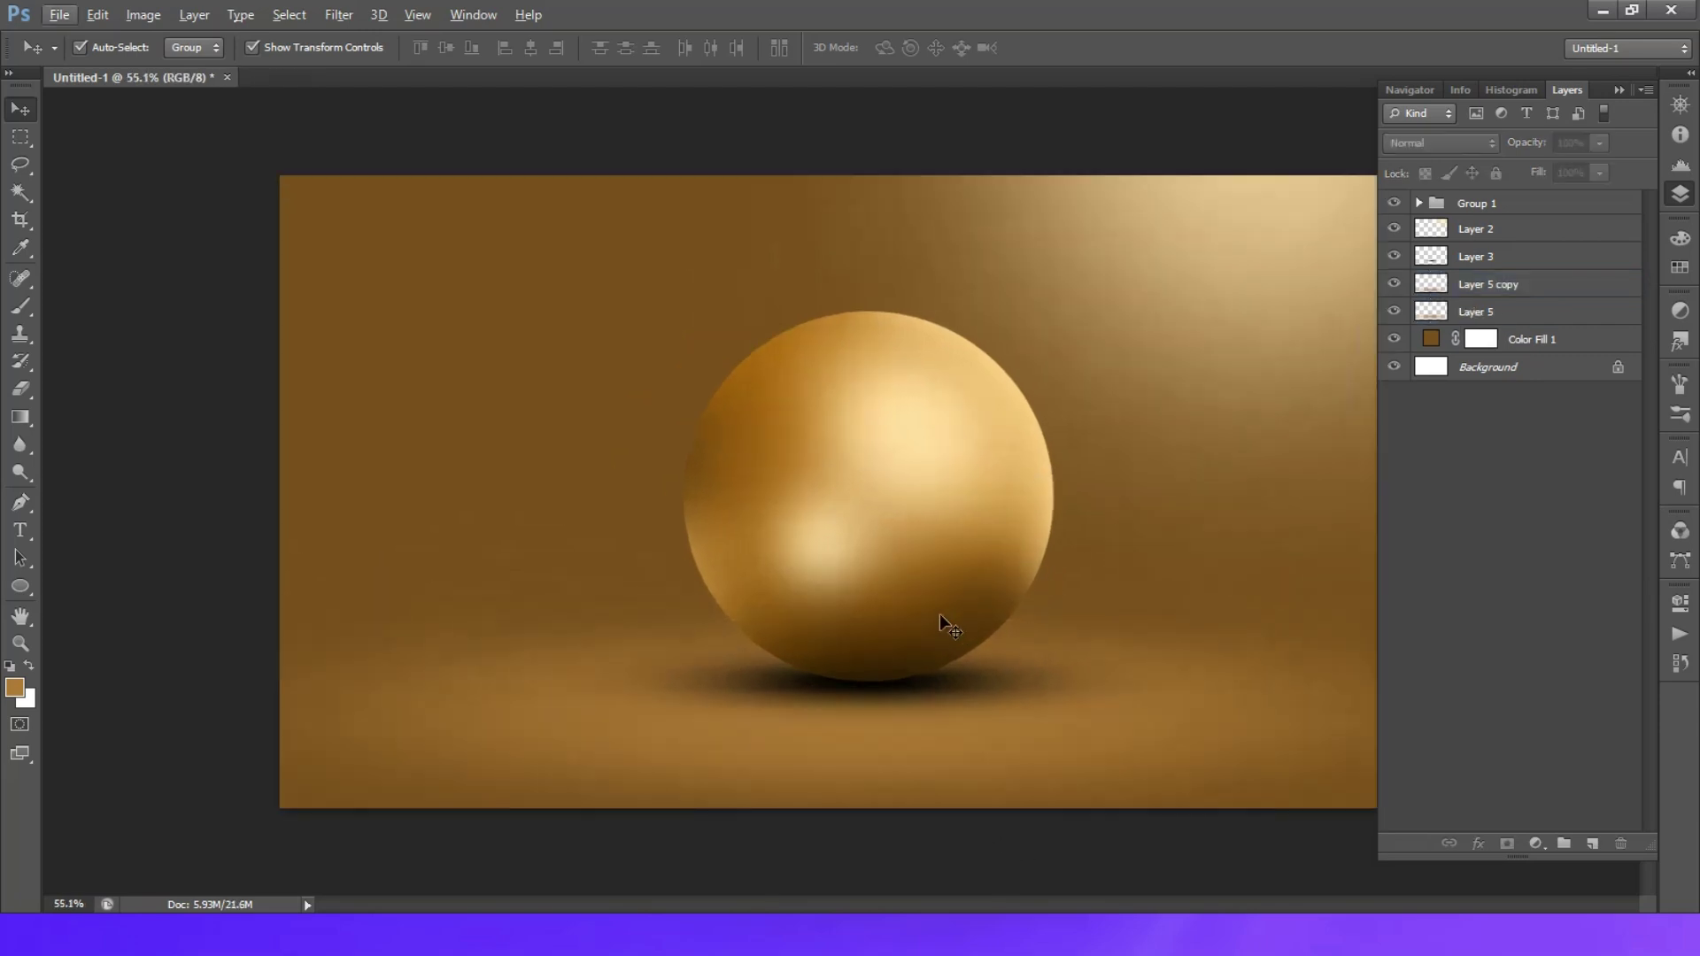
scroll(949, 618, "down", 2)
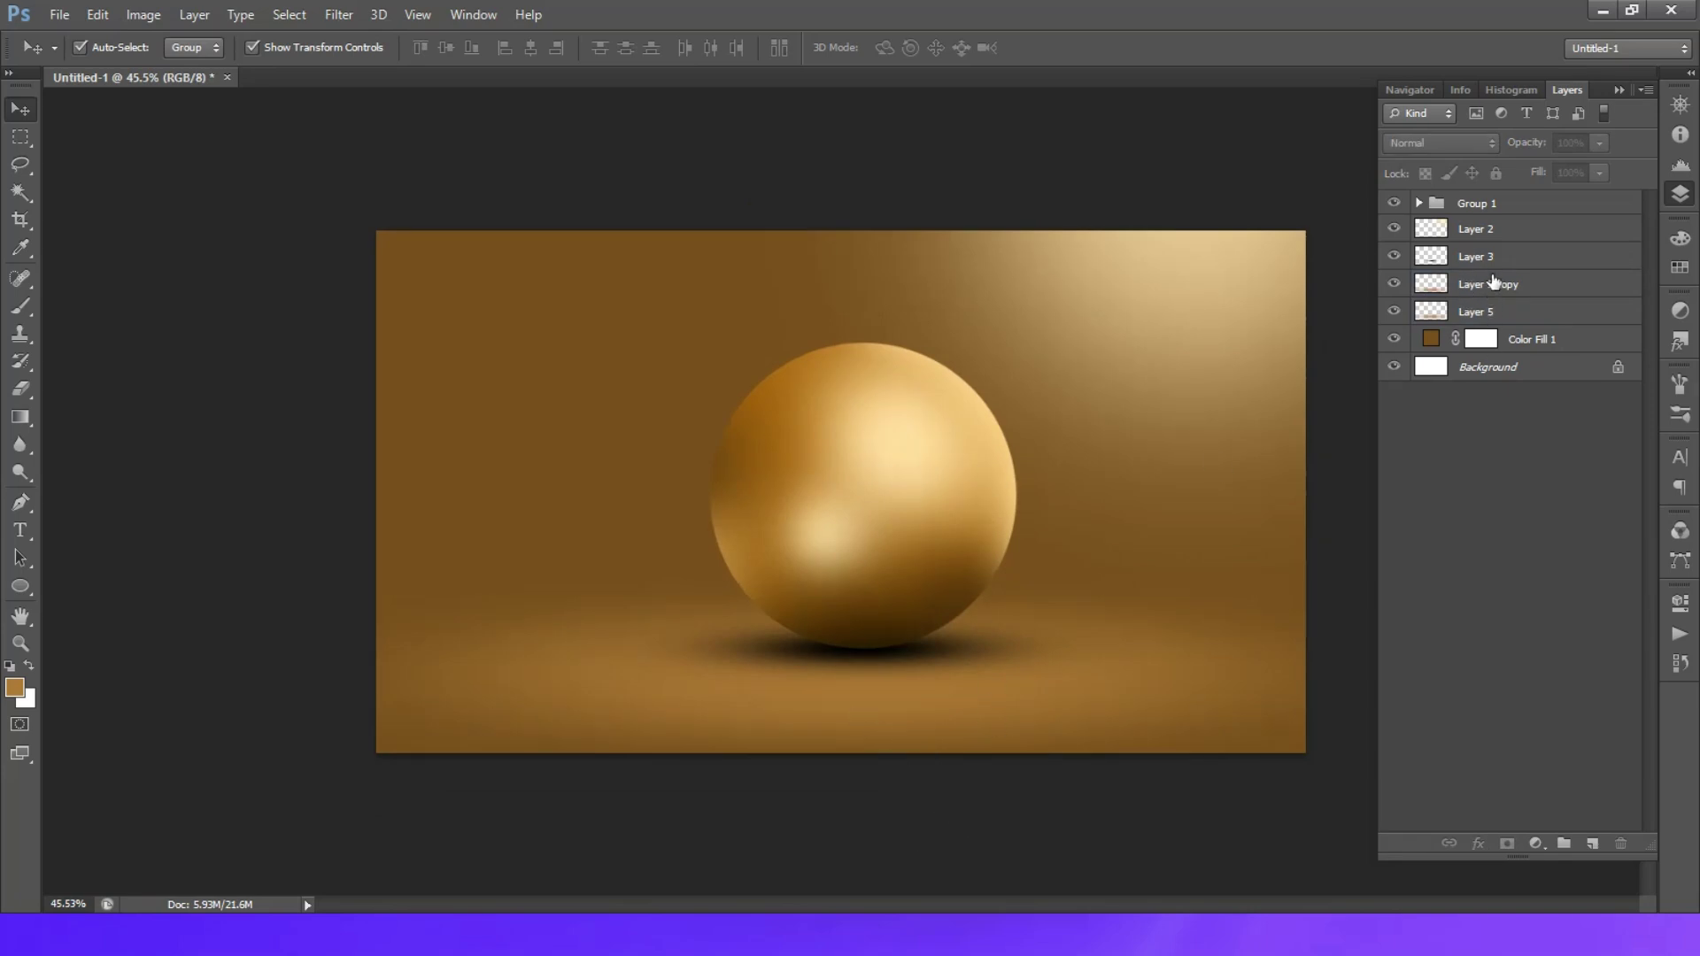
Step: Move the ground shadow layer into the sphere group and check the group by toggling its visibility
left_click(1493, 259)
left_click_drag(1487, 257, 1487, 208)
left_click(1401, 204)
left_click(1401, 203)
Step: Reposition the sphere to the right, duplicate its group, scale the copy to about 53%, and place it to the left of the original
left_click_drag(918, 555, 787, 524)
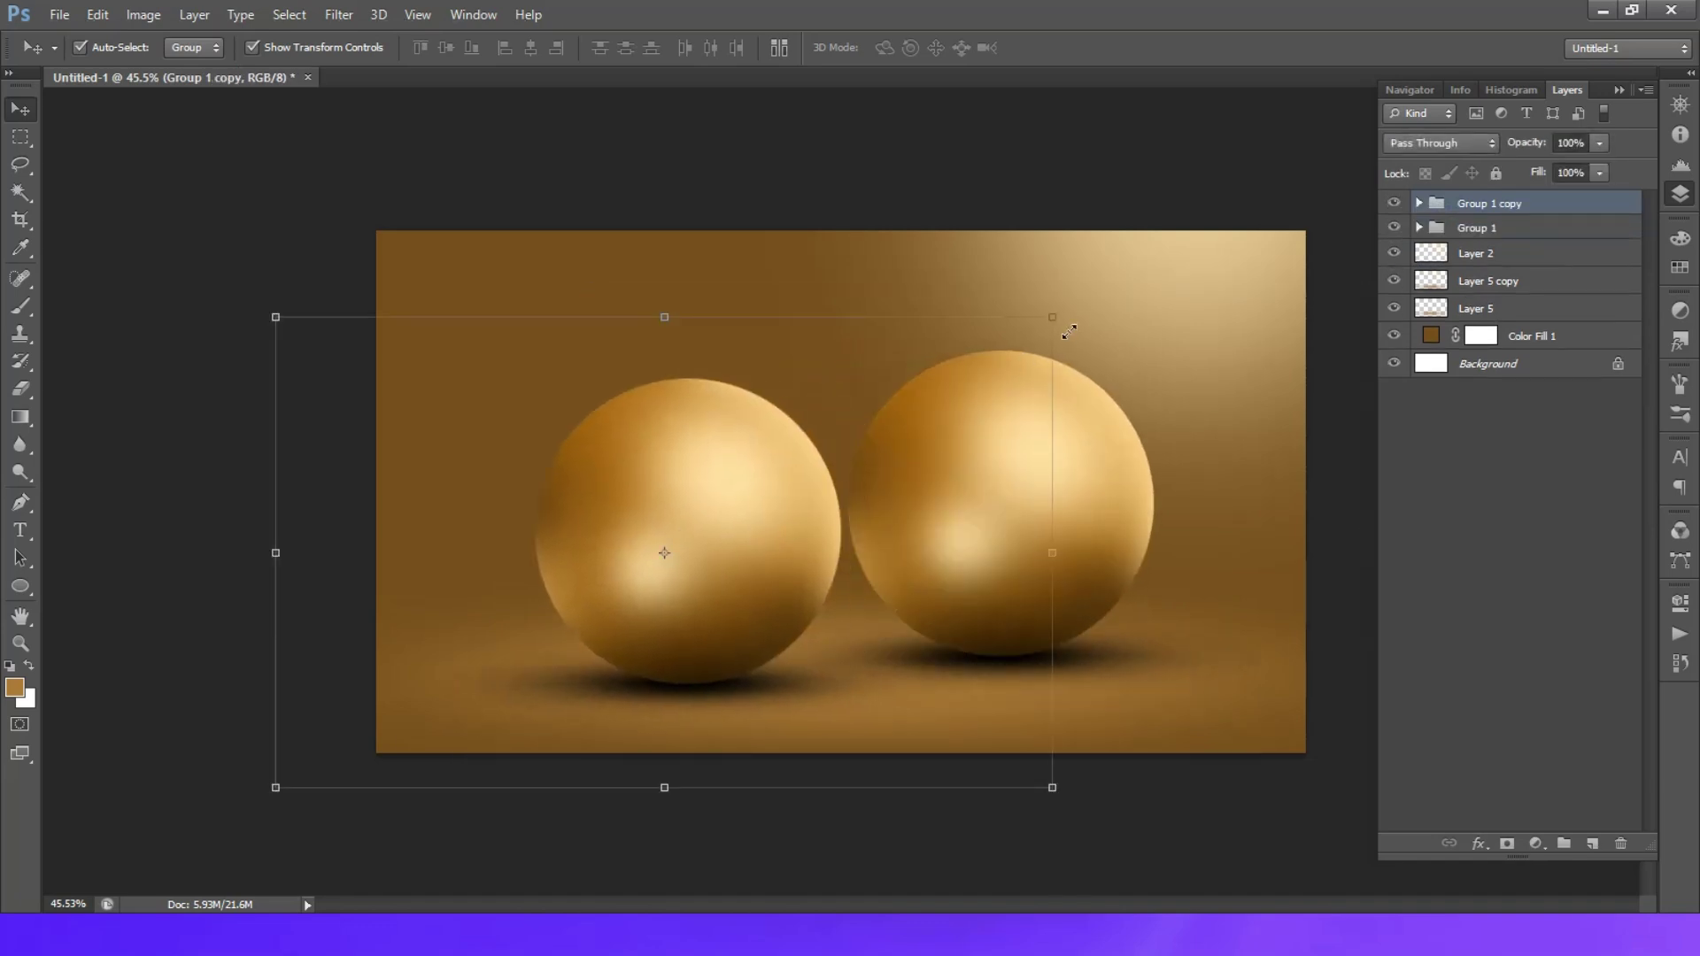
key("ctrl+t")
left_click_drag(1055, 311, 868, 429)
left_click_drag(719, 532, 758, 541)
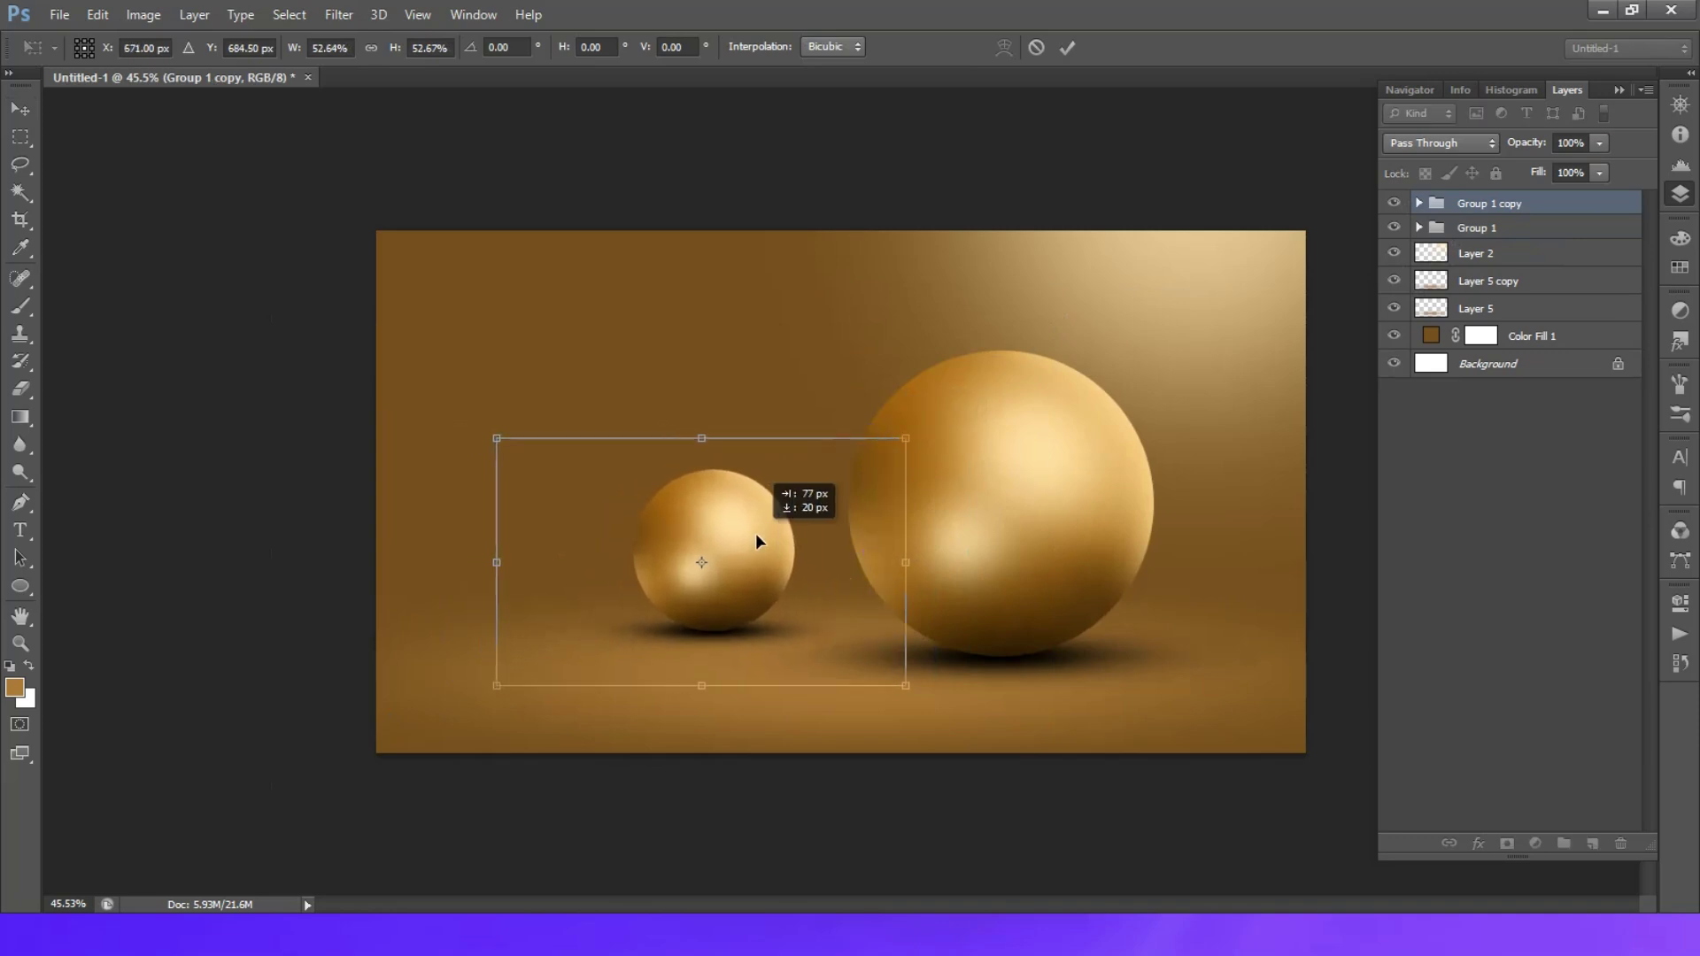
key("Return")
Step: Duplicate the smaller sphere's group, scale it down further, and arrange two small copies in front of the medium sphere
left_click_drag(603, 588, 581, 582)
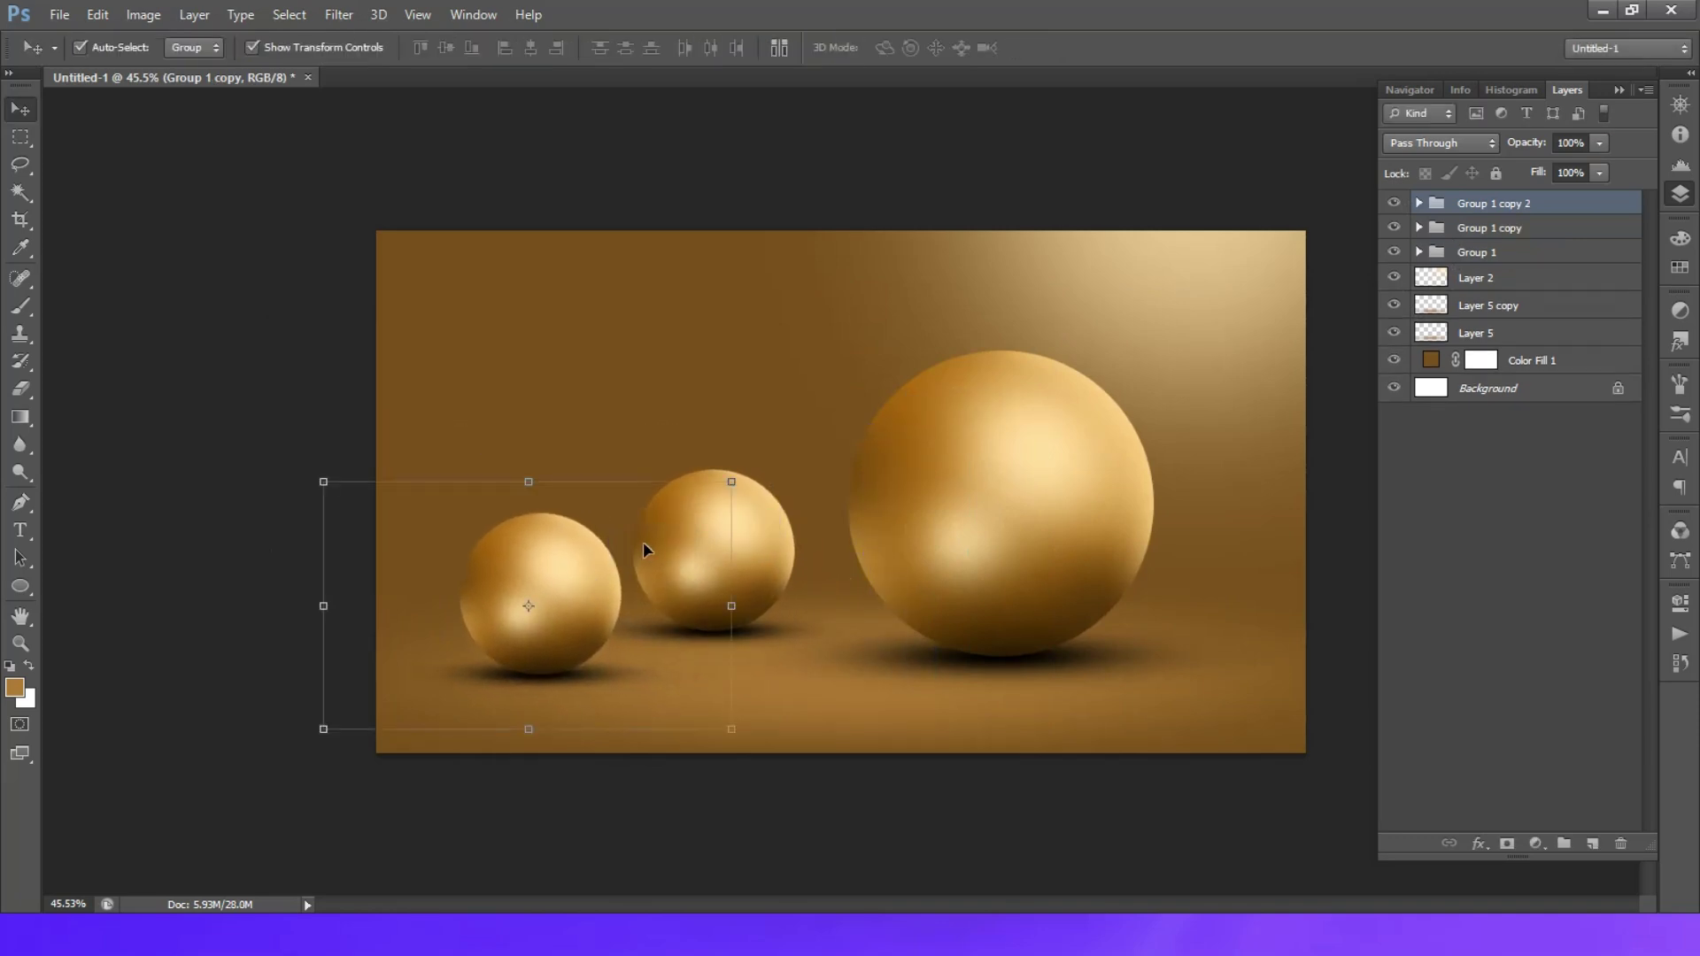
left_click_drag(734, 485, 588, 572)
left_click_drag(527, 626, 664, 616)
key("Return")
left_click(670, 813)
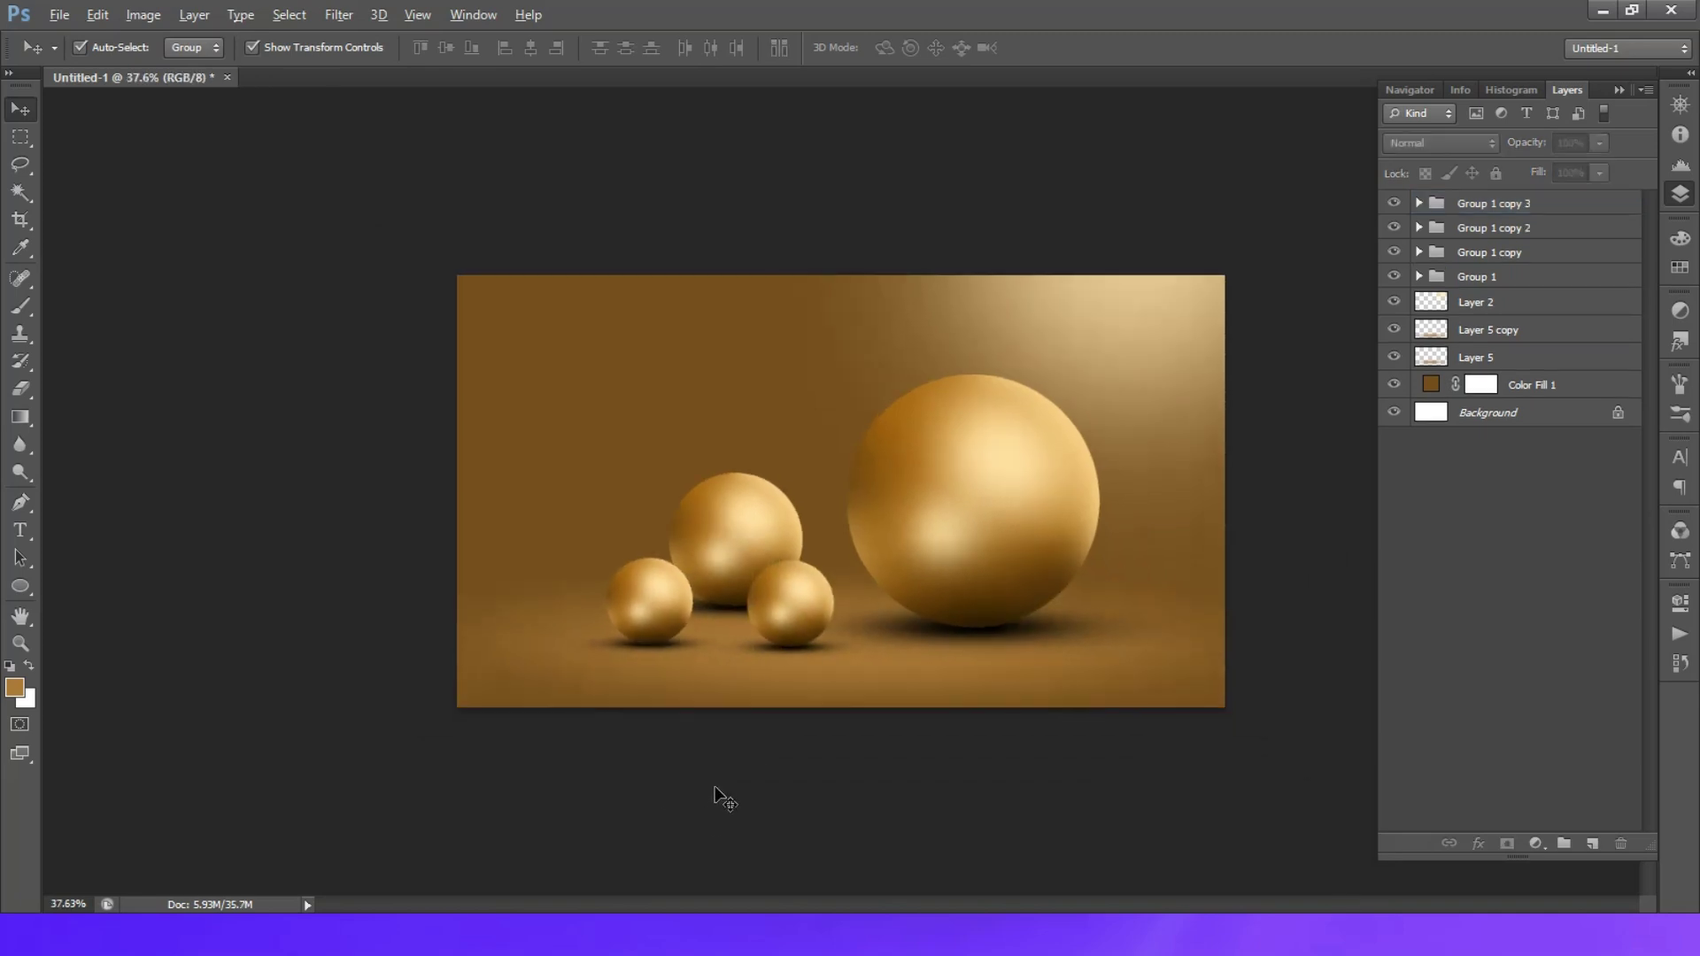